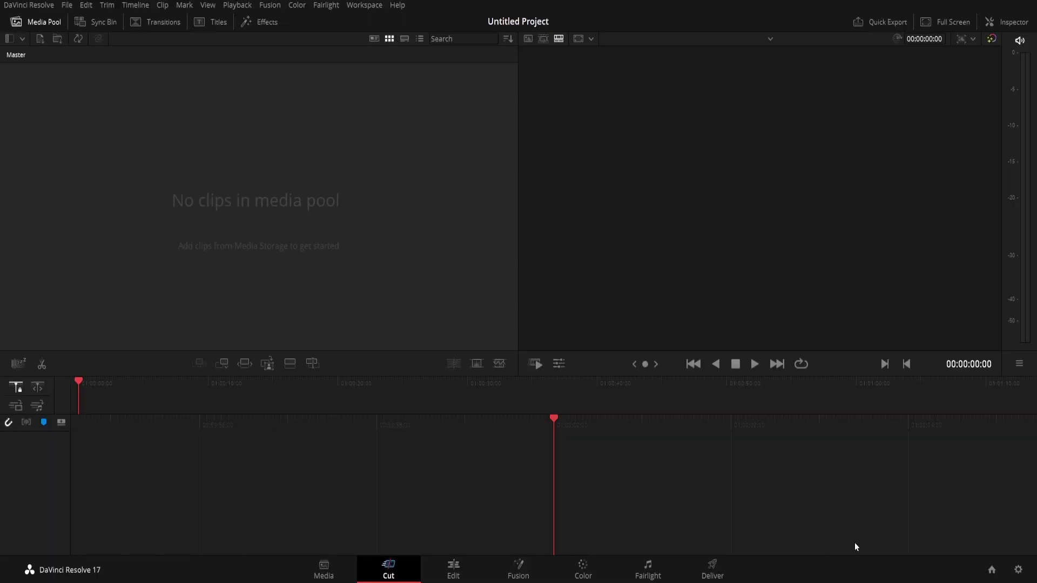
Step: Switch to the Edit page and browse the Effects Library's generators for Fusion Composition
click(454, 570)
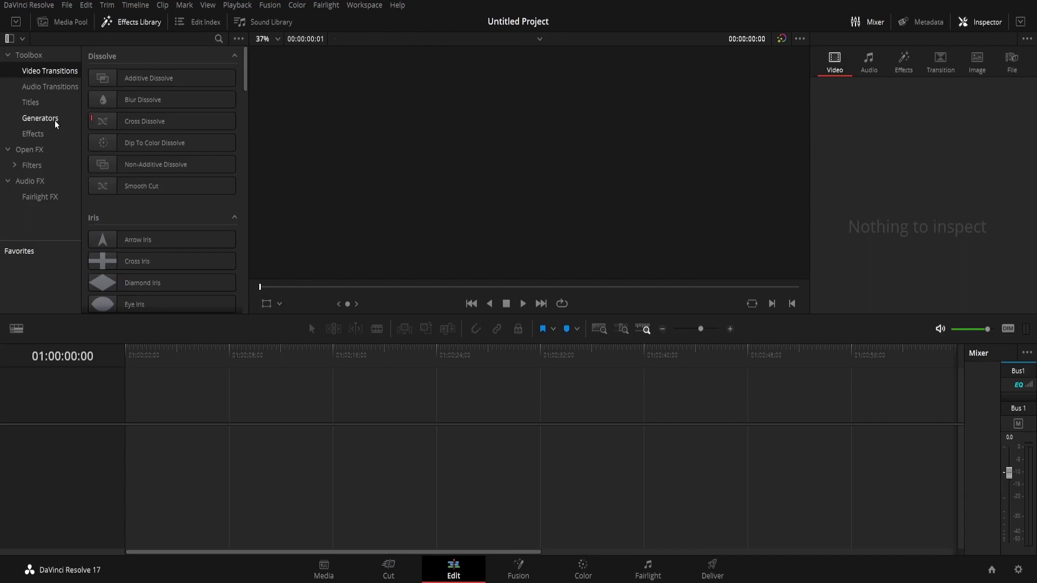
click(56, 121)
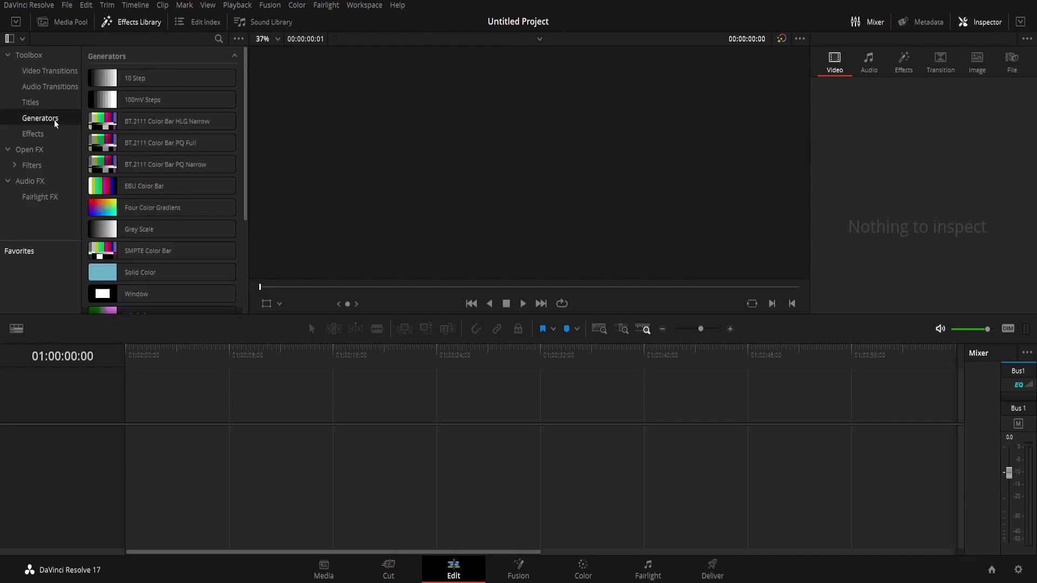
click(115, 27)
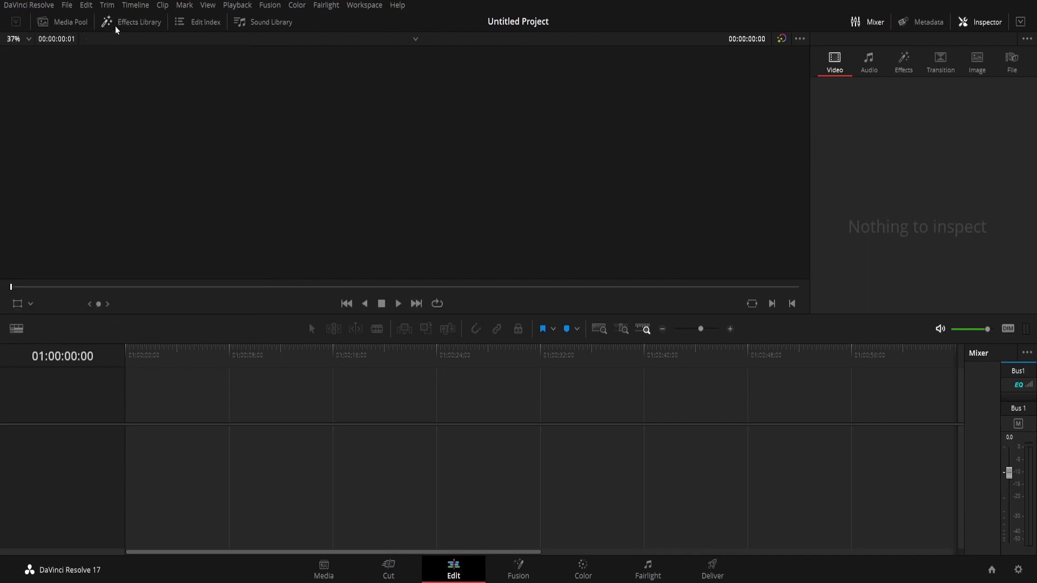
click(115, 27)
click(33, 133)
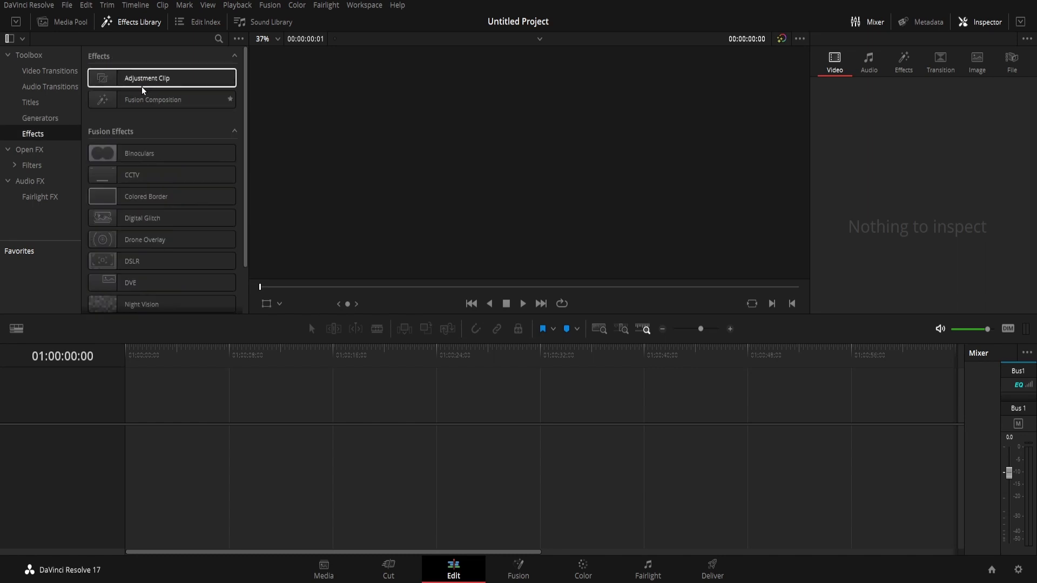
mouse_move(165, 99)
mouse_down()
mouse_move(219, 395)
mouse_move(165, 123)
mouse_up()
Step: Set the timeline frame rate to 30 fps in Project Settings and save
click(1018, 570)
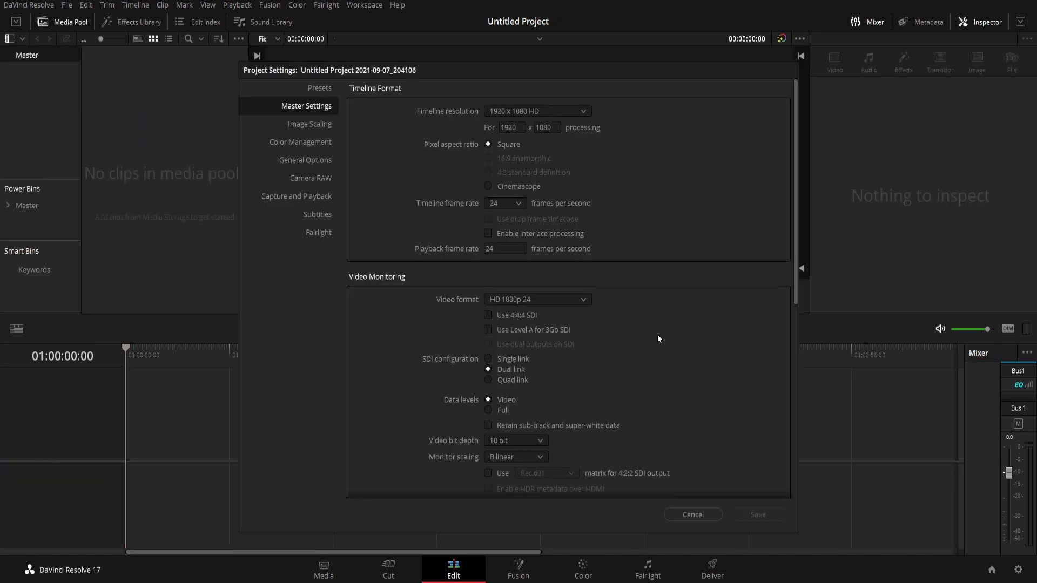
click(516, 206)
click(503, 293)
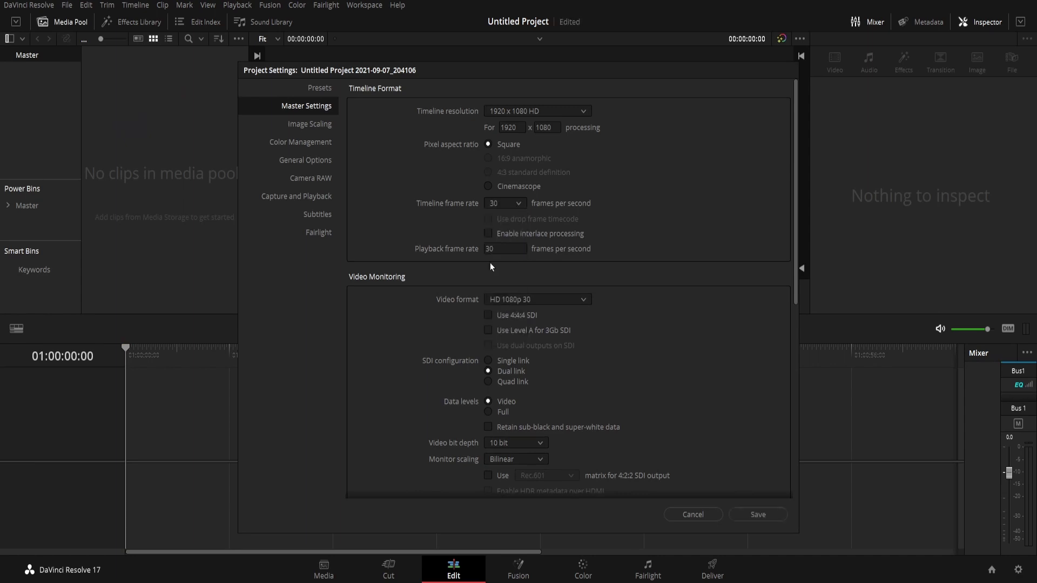
click(759, 515)
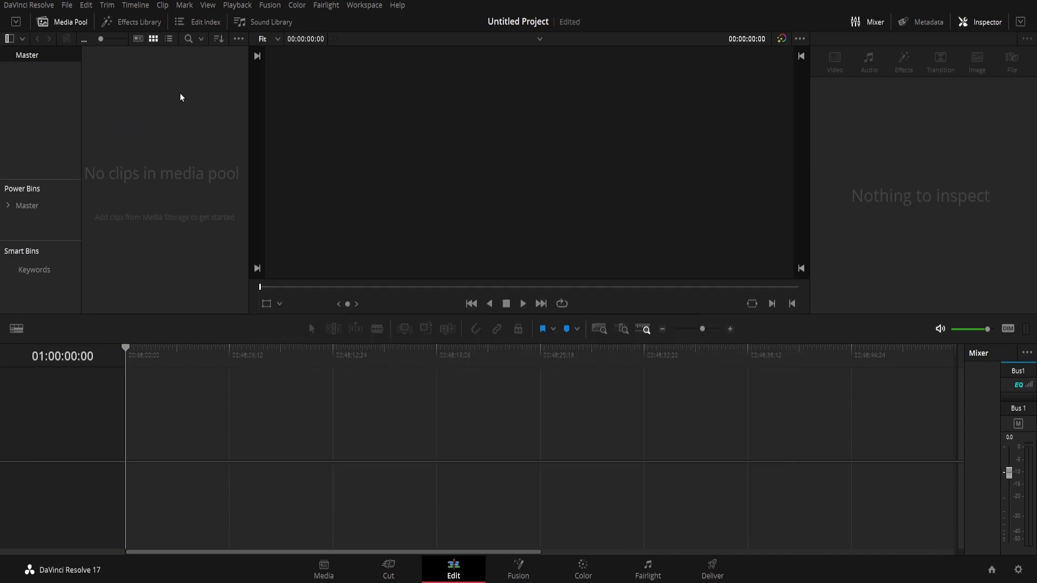
Step: Place a Fusion Composition on V1, change its duration to 2 seconds, and open it in Fusion
click(132, 21)
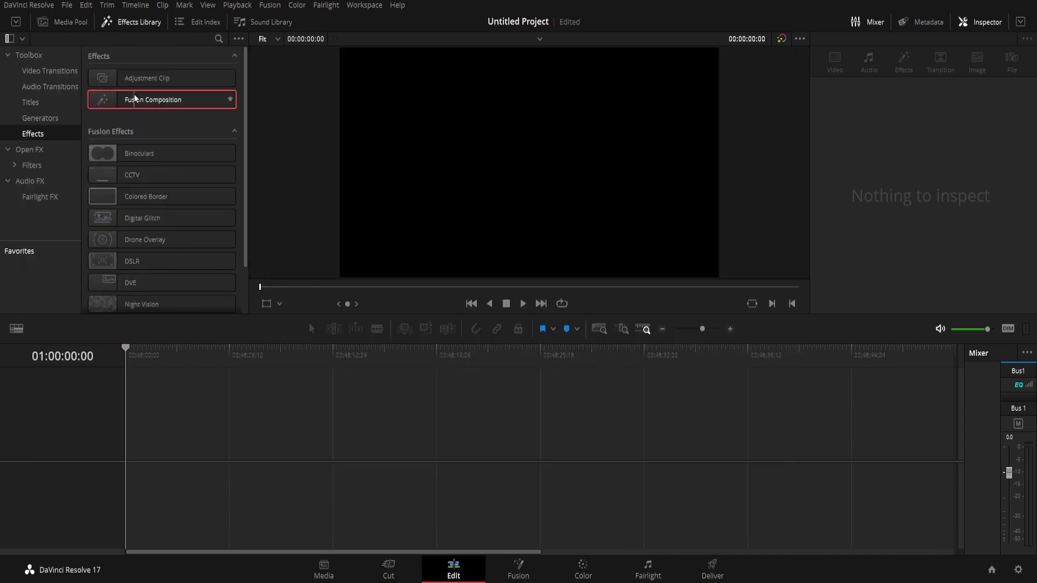
mouse_move(134, 98)
mouse_down()
mouse_move(186, 447)
mouse_move(157, 446)
mouse_up()
right_click(154, 452)
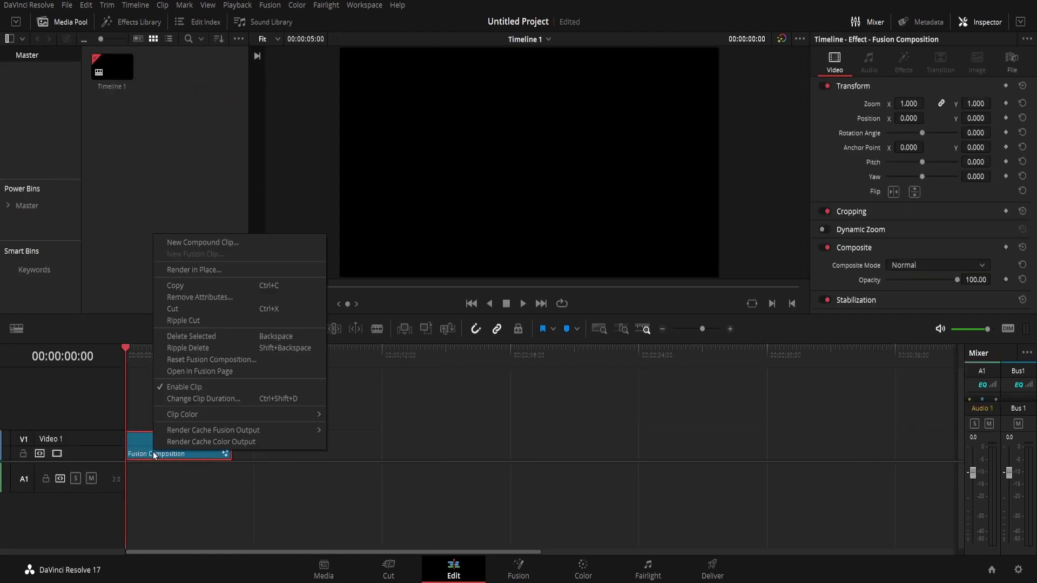
click(219, 399)
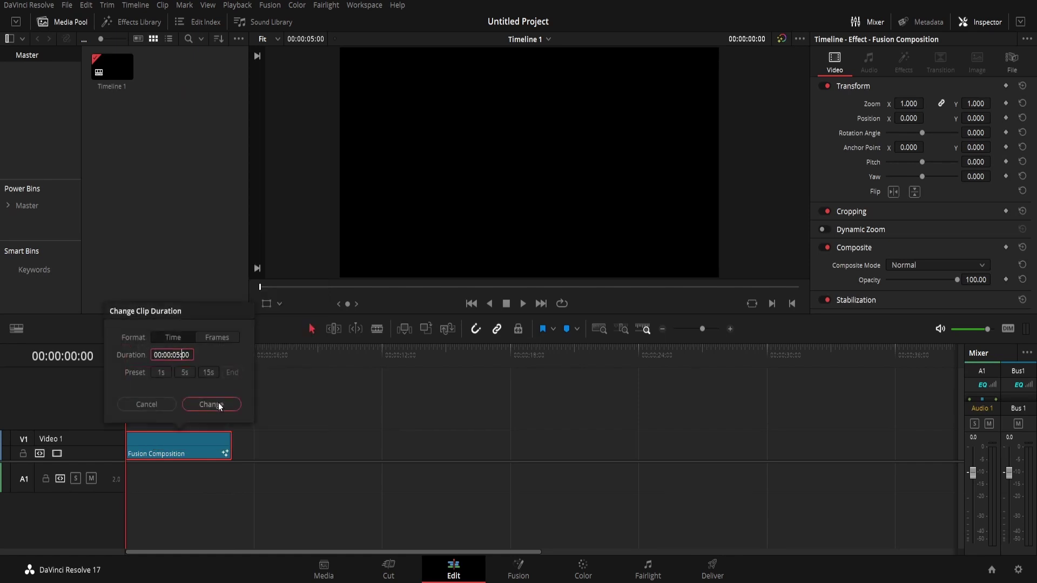
key(BackSpace)
text(2)
click(224, 404)
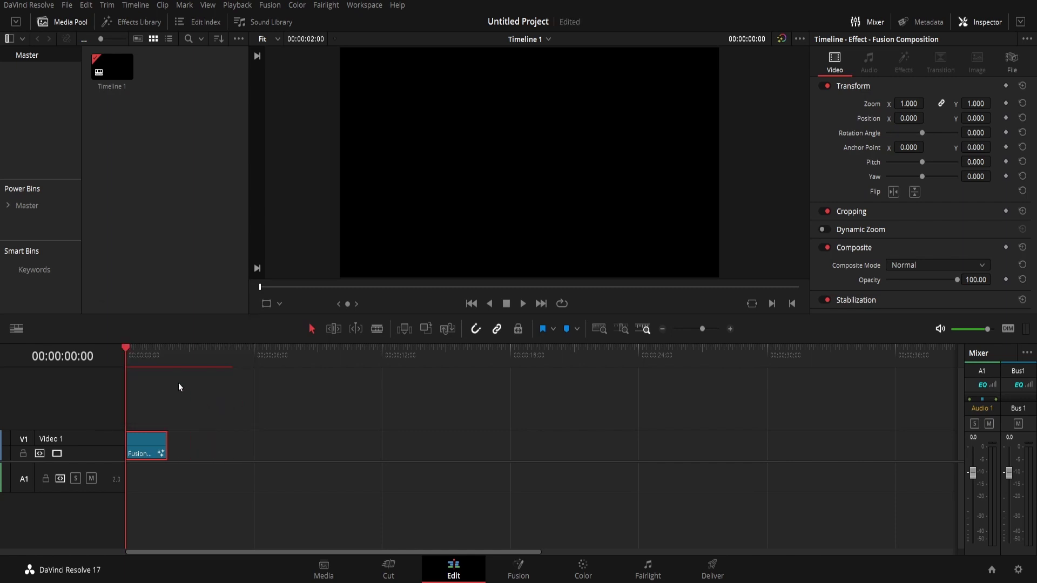
click(146, 358)
click(516, 567)
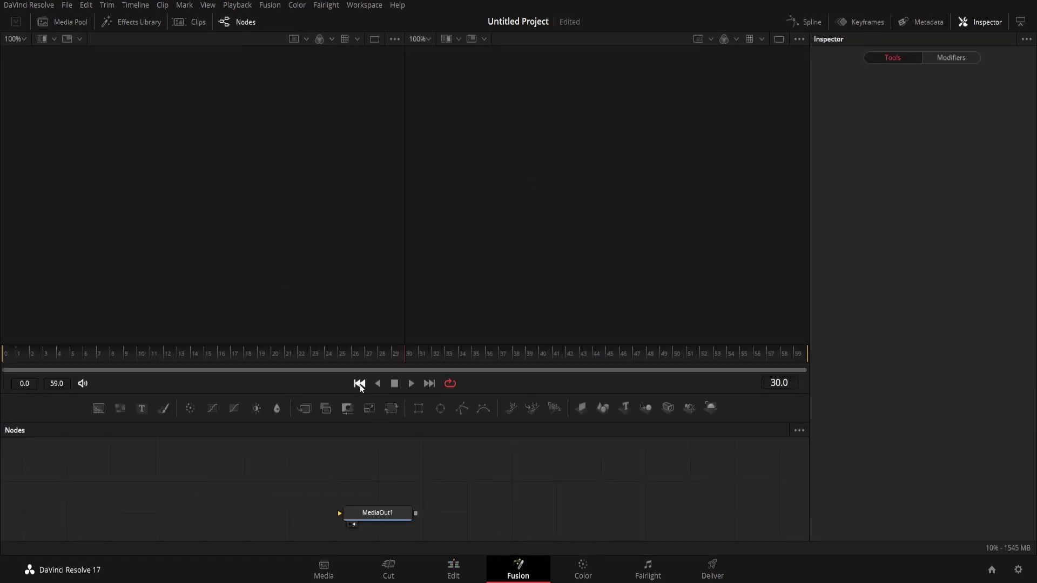
Step: Add a Background1 node masked by a Rectangle1 node, showing Background1 in the viewer
click(360, 383)
drag(98, 408, 212, 501)
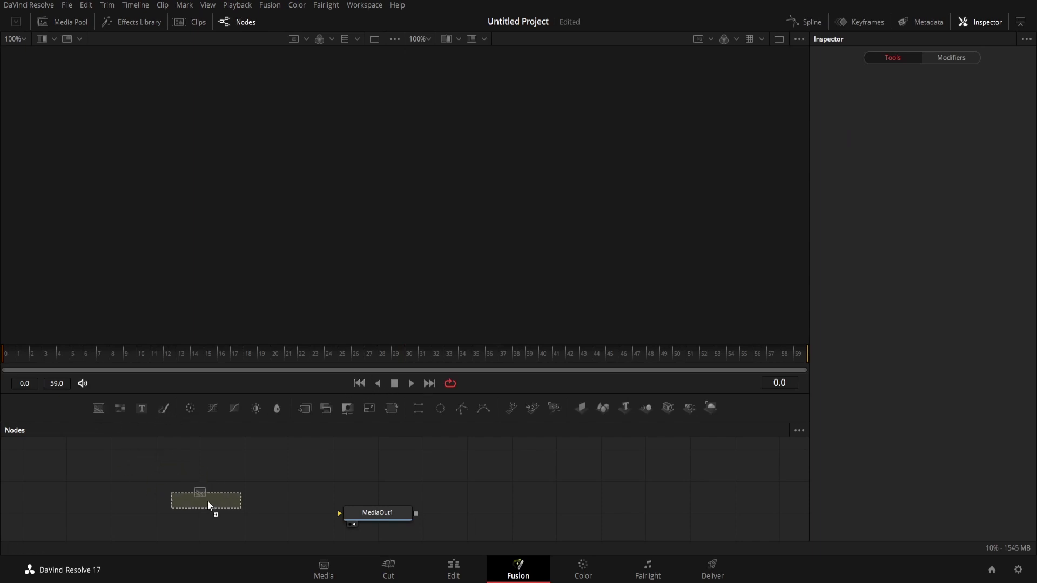
click(418, 408)
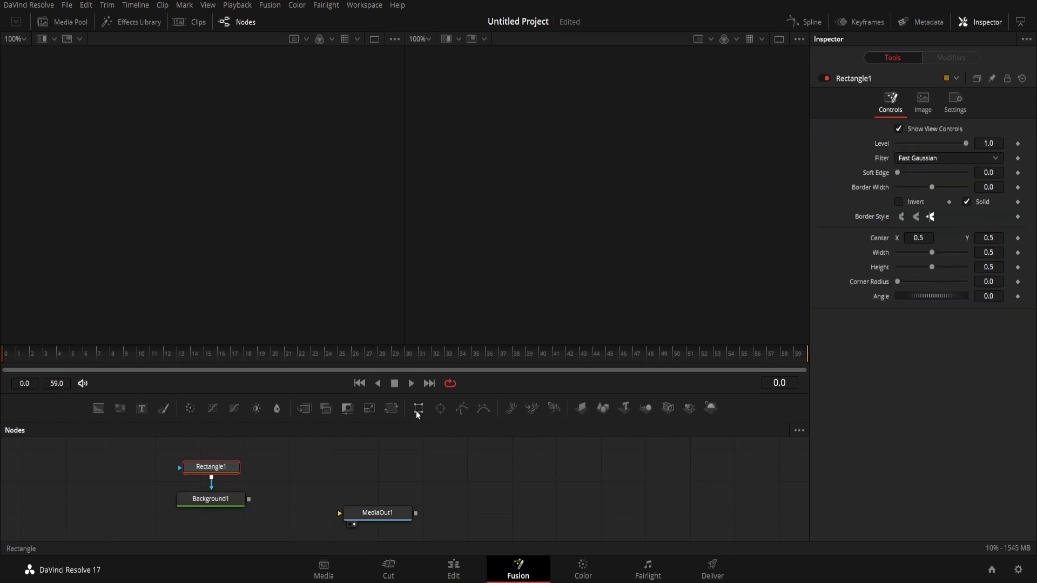
drag(214, 472, 138, 499)
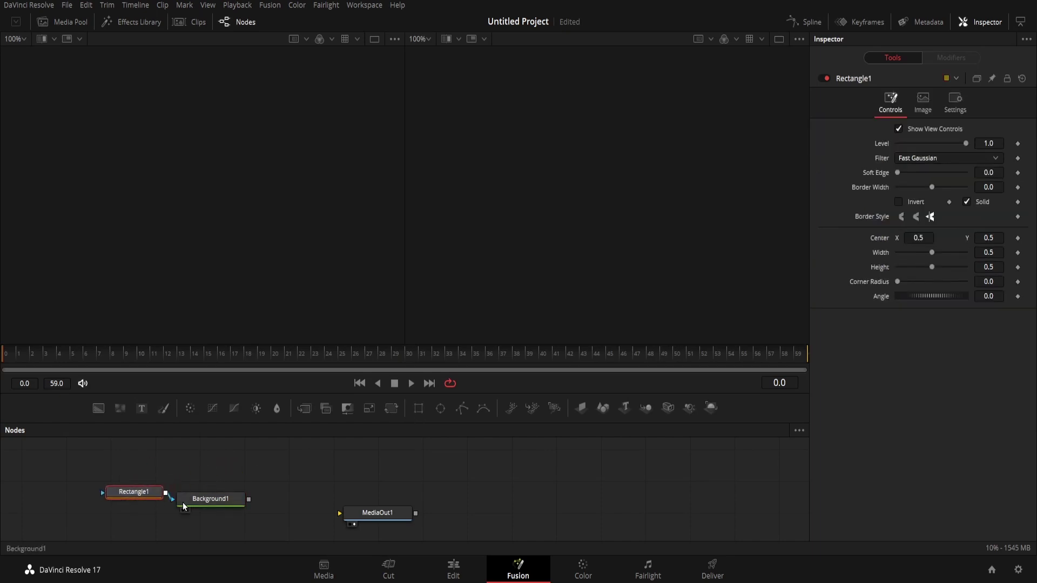
click(200, 506)
key(2)
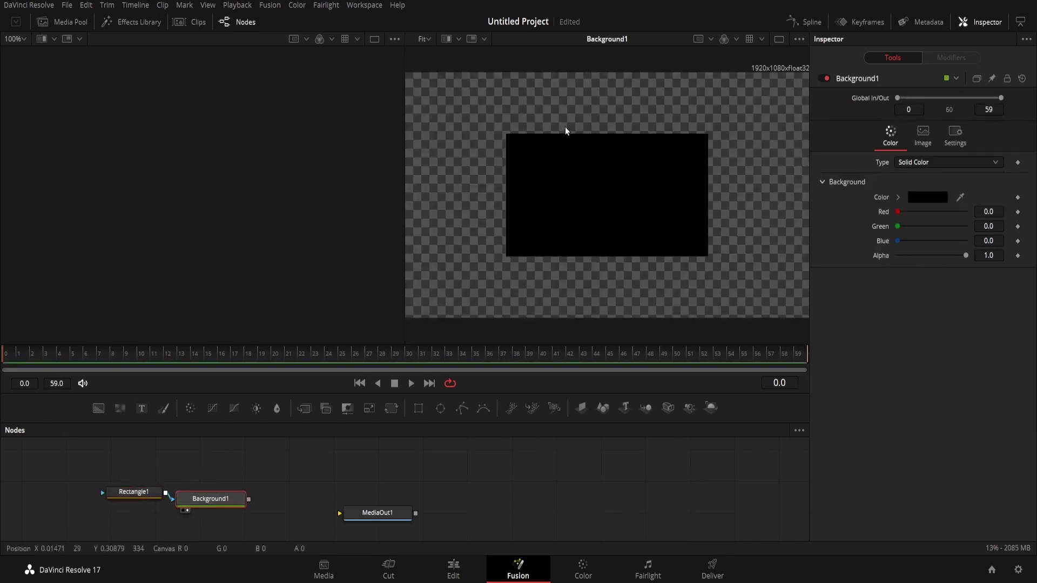
click(134, 491)
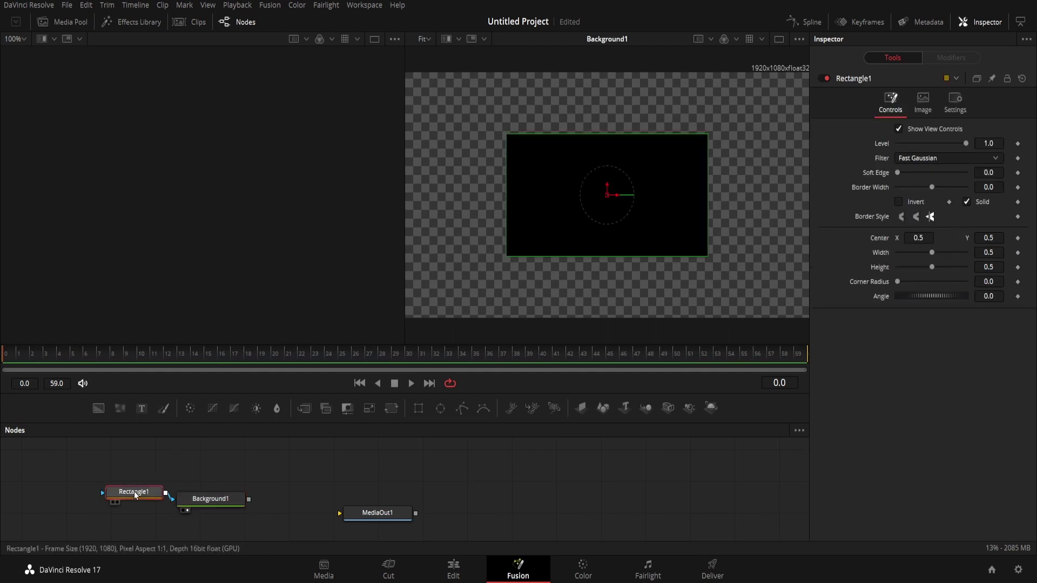
Step: Give Rectangle1 Width expression Height/1.7, Height 1.1 and Angle 45
click(999, 252)
text(=)
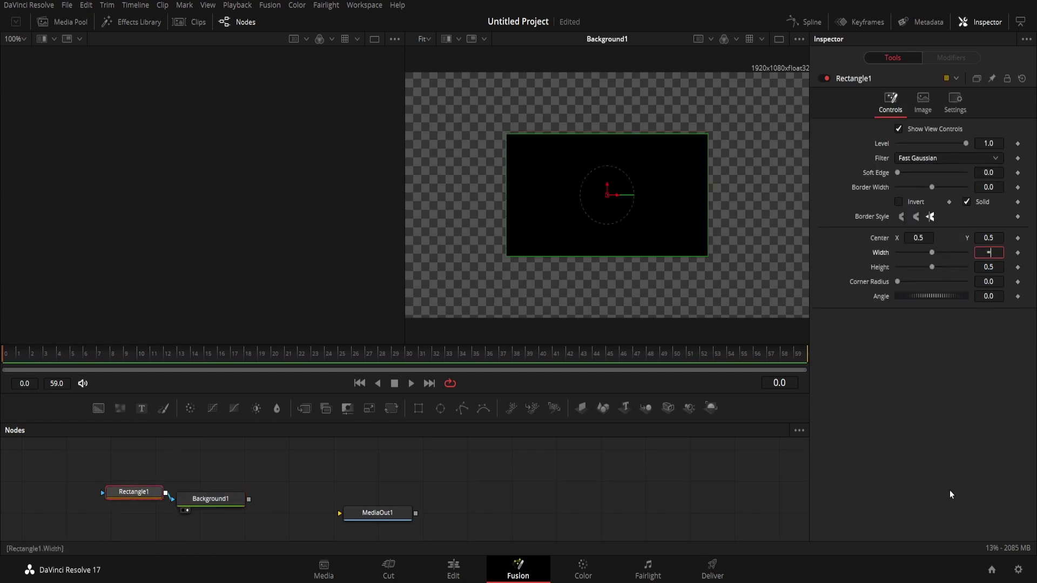
key(Return)
drag(899, 267, 988, 282)
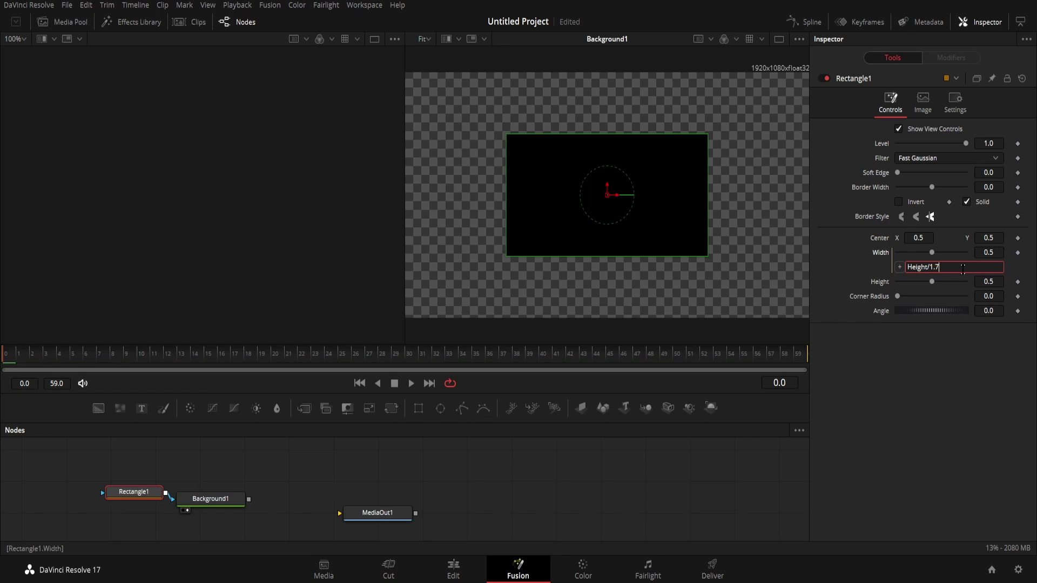
key(Tab)
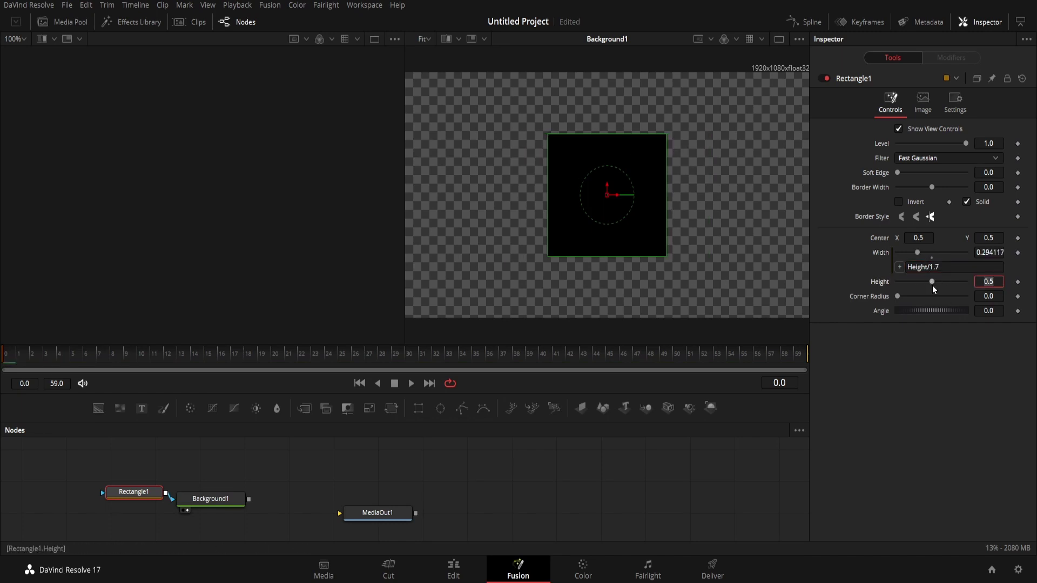
drag(933, 285, 967, 288)
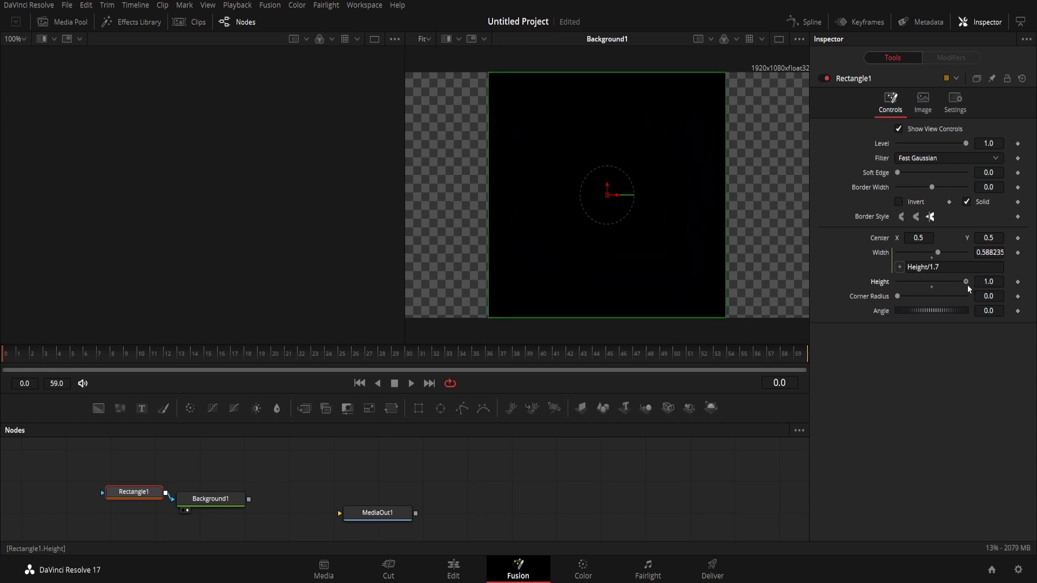
click(988, 282)
key(Tab)
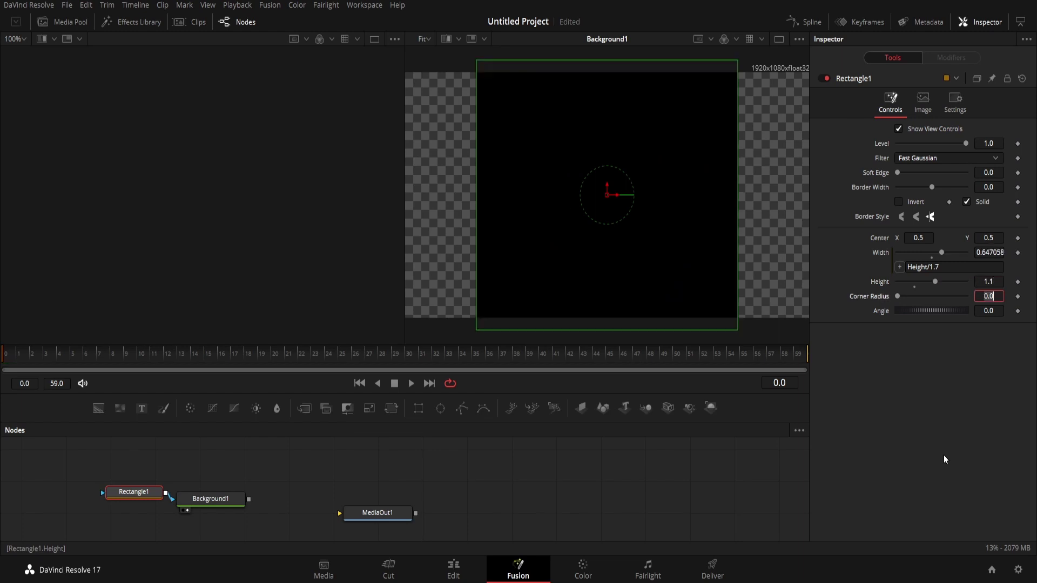
key(Tab)
text(45)
key(Tab)
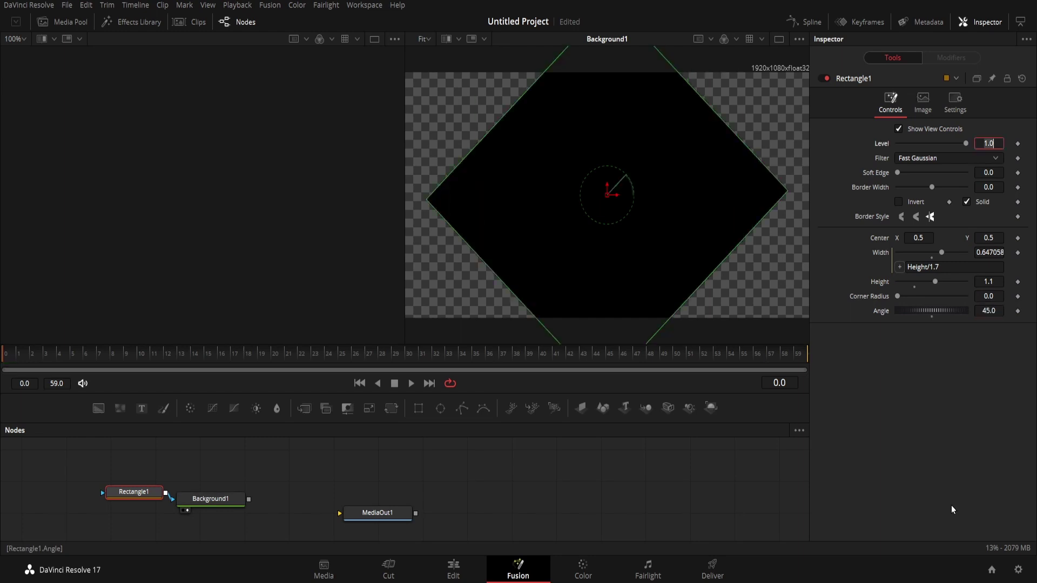
Step: Set Background1's colour to orange #ffaa00, then reselect Rectangle1
click(210, 501)
click(943, 201)
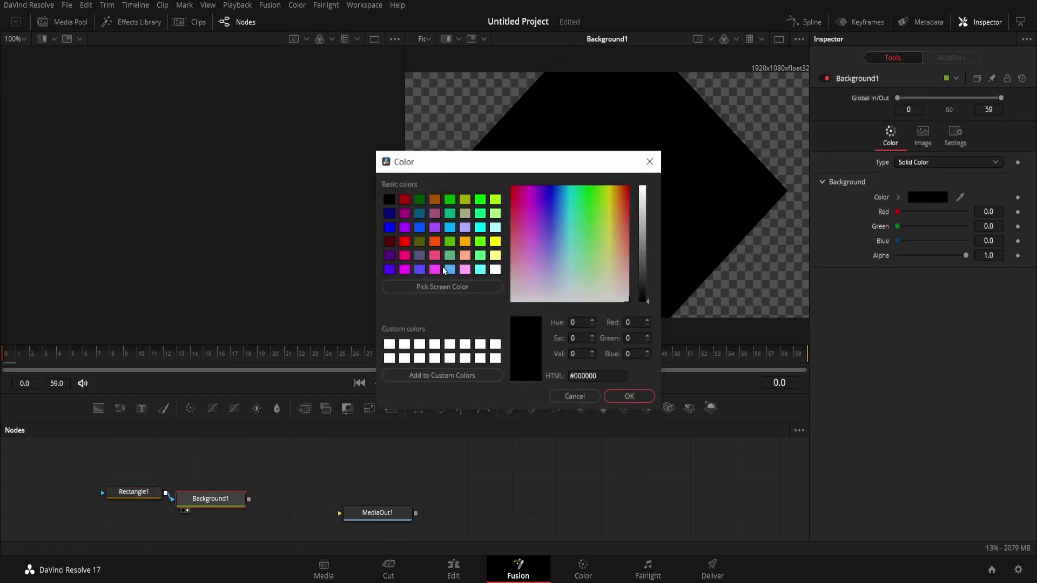
click(465, 243)
click(629, 397)
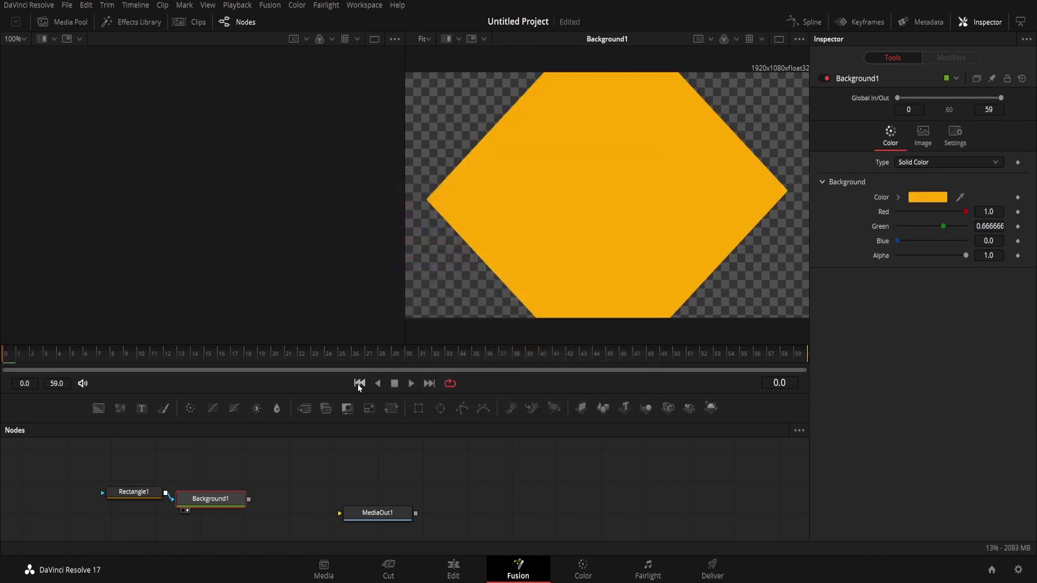
click(136, 497)
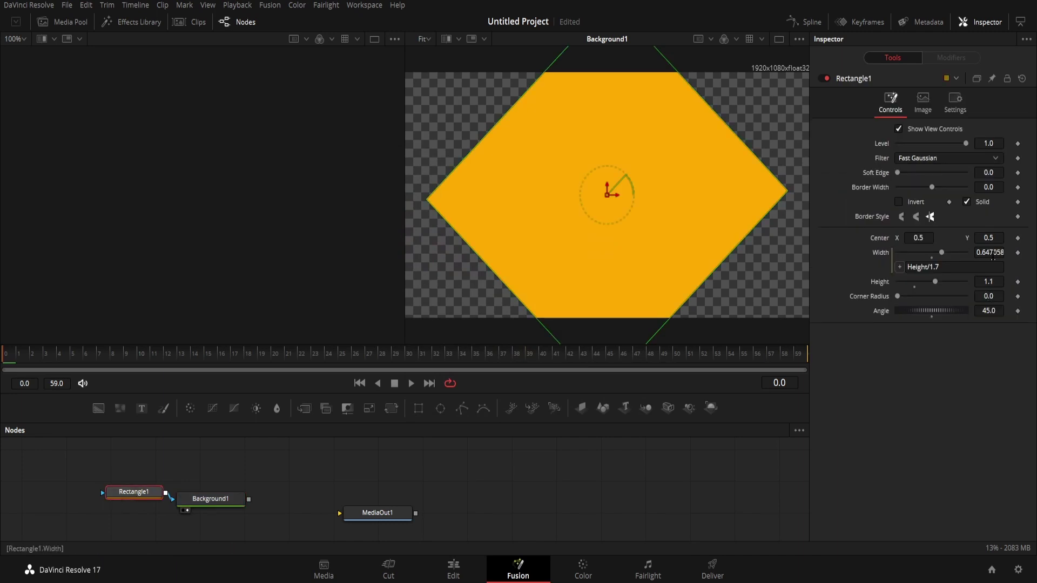
Step: At frame 0, keyframe Rectangle1's Center with the diamond off the right edge (X 1.449), viewer at 25%
click(1018, 239)
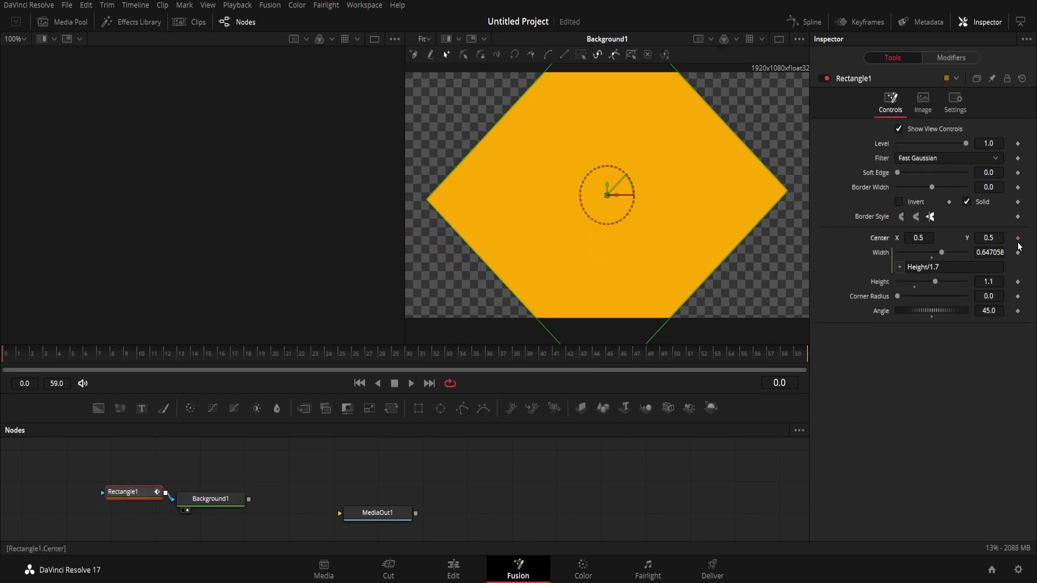
click(778, 39)
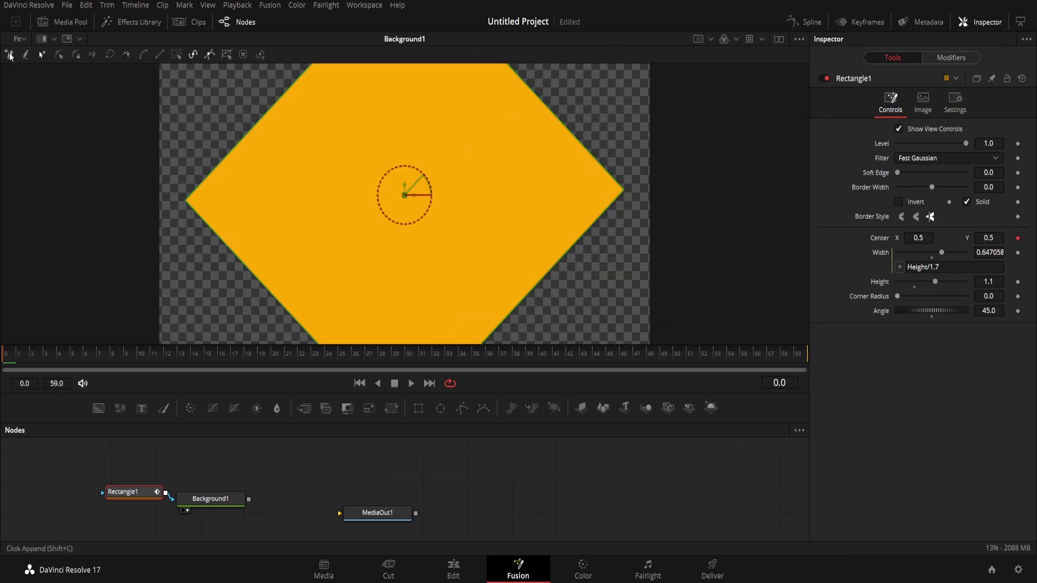
click(20, 39)
click(23, 69)
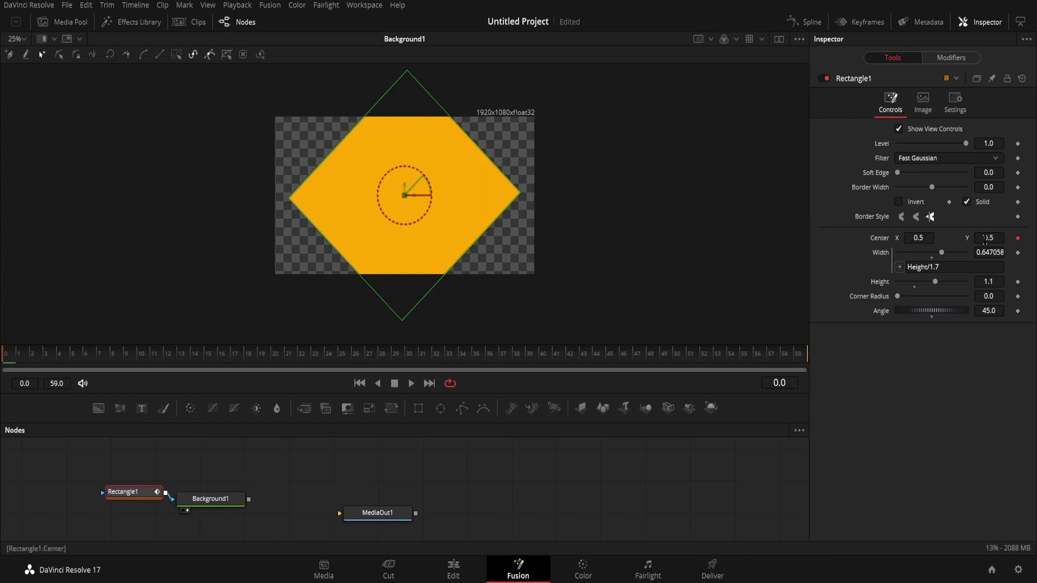
drag(988, 238, 874, 242)
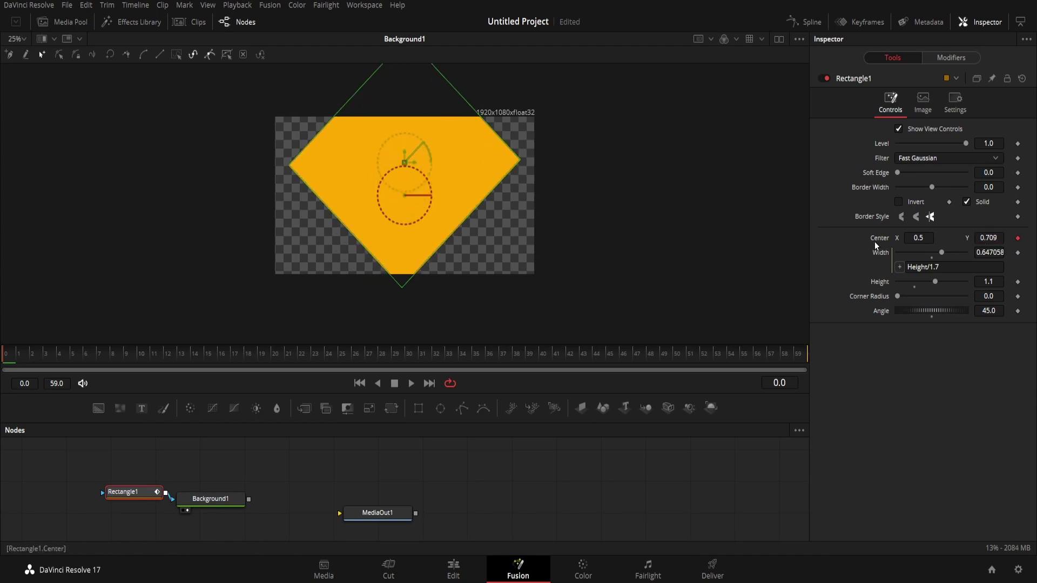
key(ctrl+z)
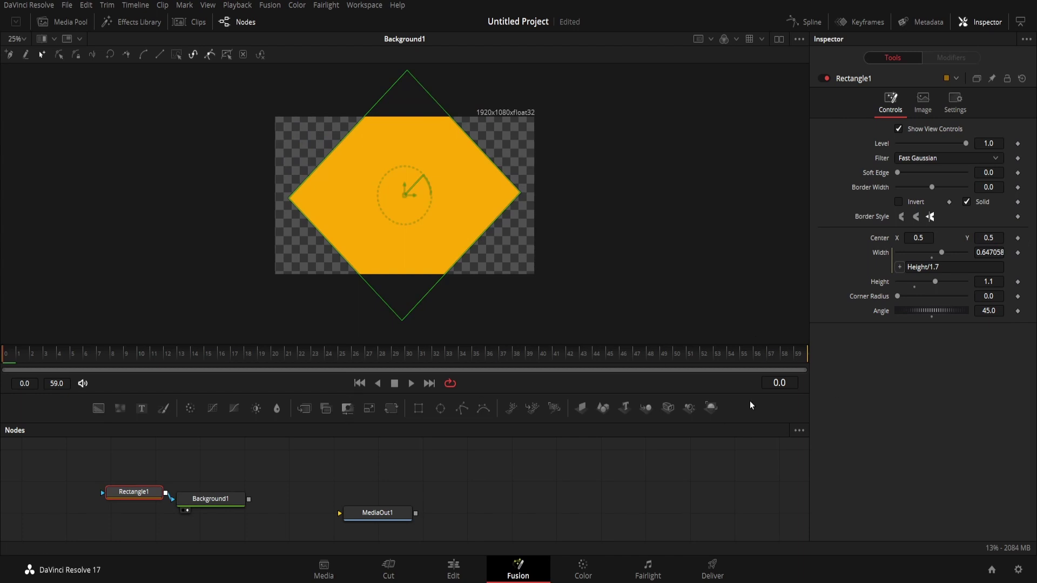
click(1018, 238)
drag(913, 238, 918, 237)
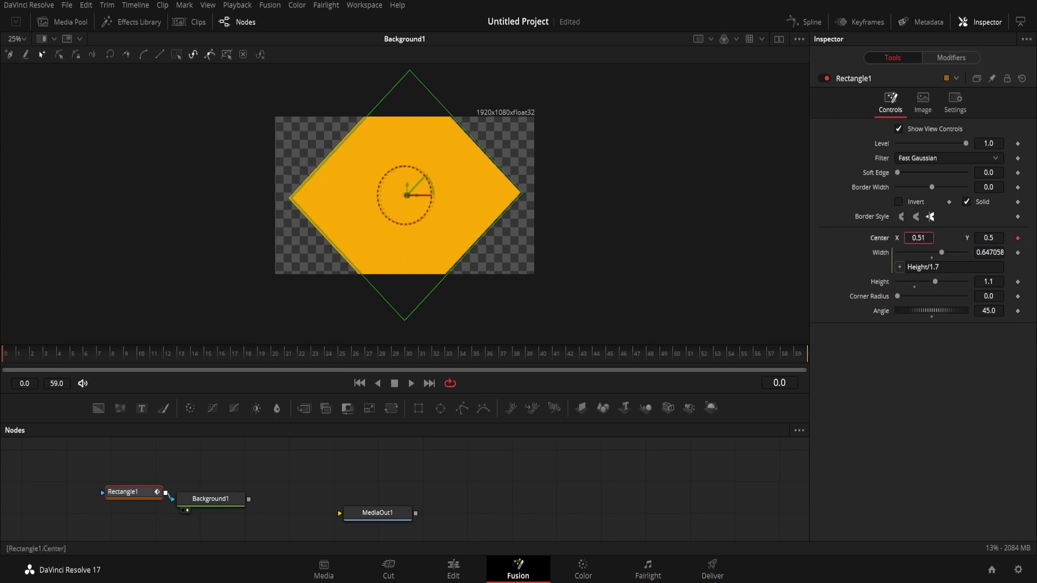
drag(406, 195, 651, 195)
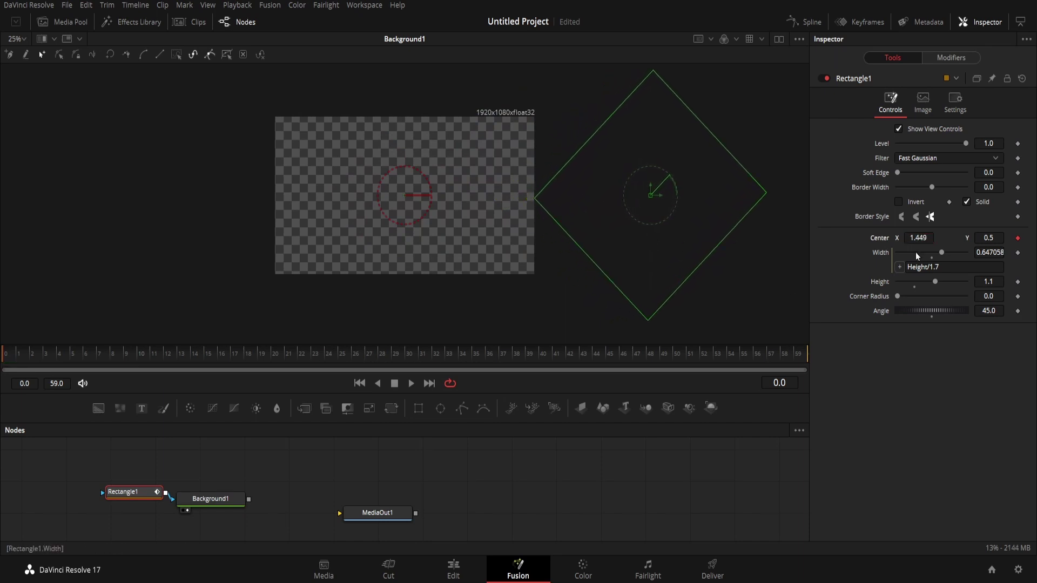
Step: At frame 59, move the diamond off the left edge (X -0.454), then play back the slide
click(429, 385)
drag(916, 238, 219, 199)
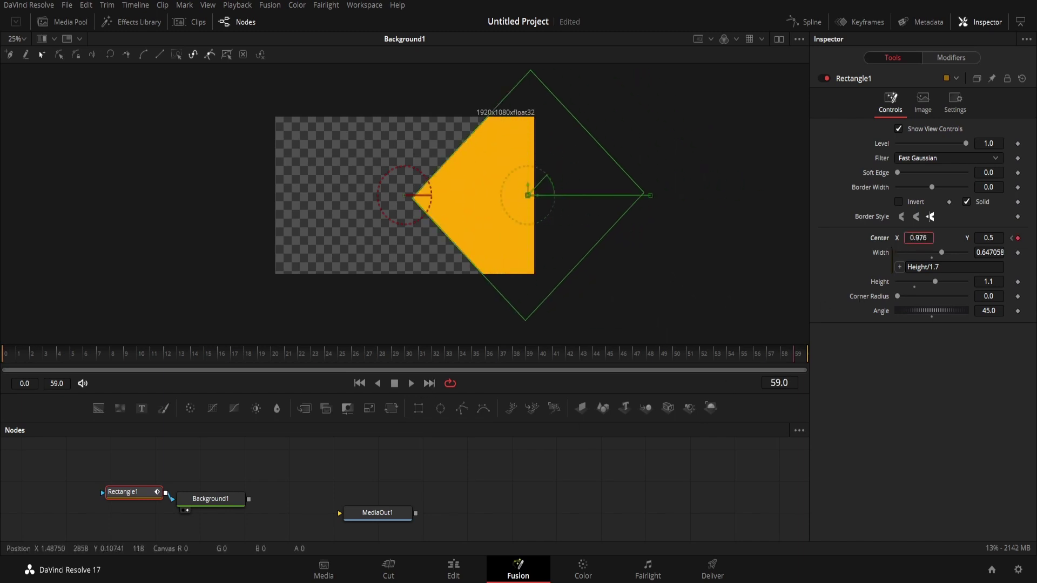
drag(219, 276, 421, 311)
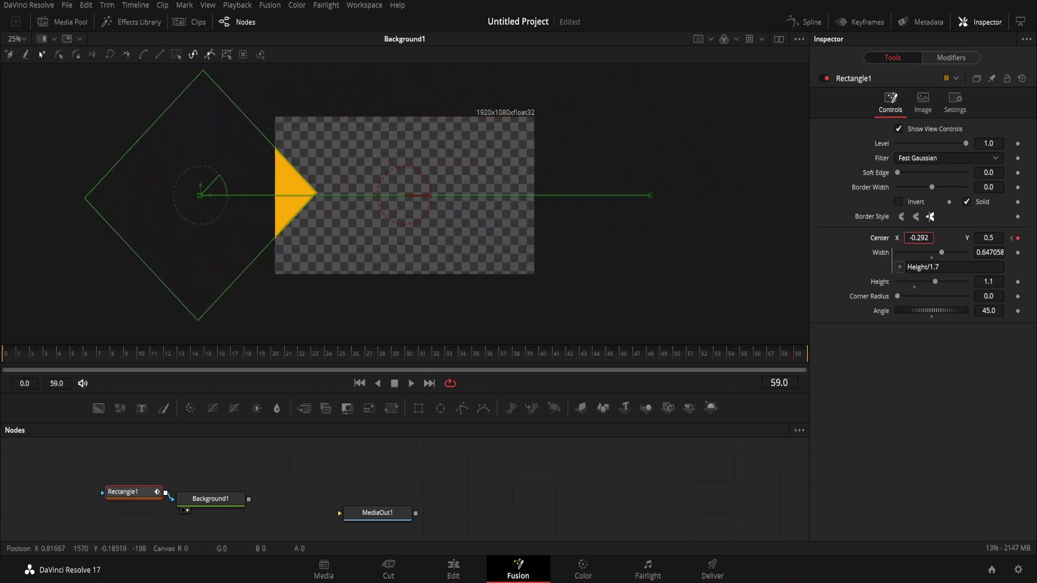
drag(918, 237, 916, 241)
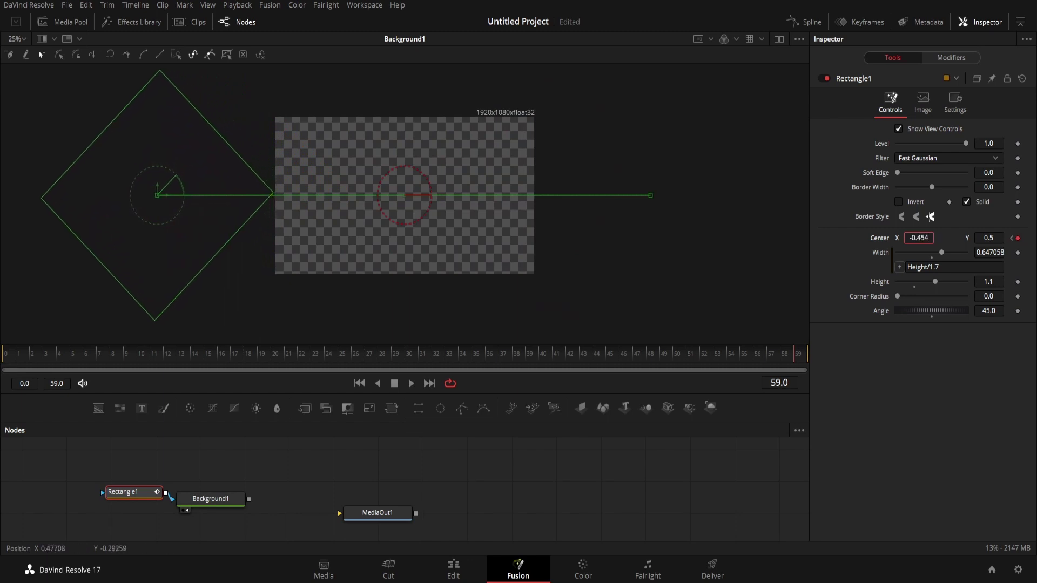
click(356, 385)
click(413, 384)
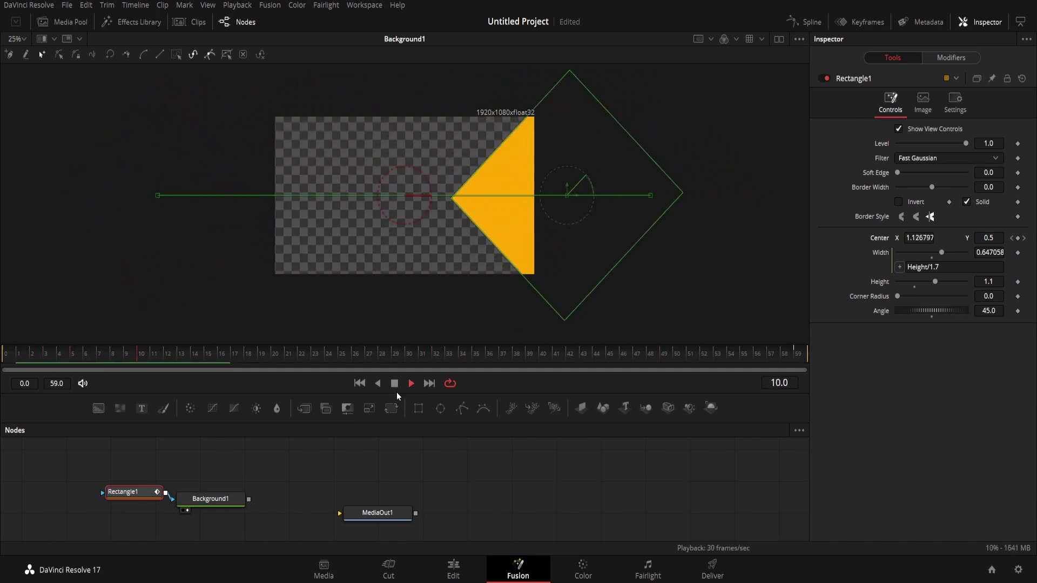
click(397, 390)
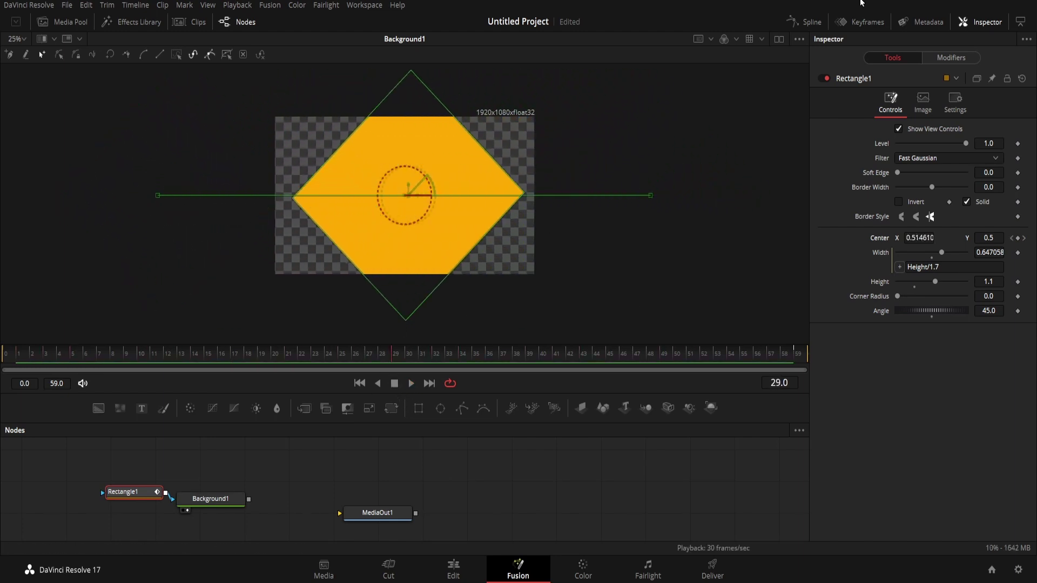
Step: In the Spline editor, fit Rectangle1's Displacement curve and smooth all its keys
click(812, 21)
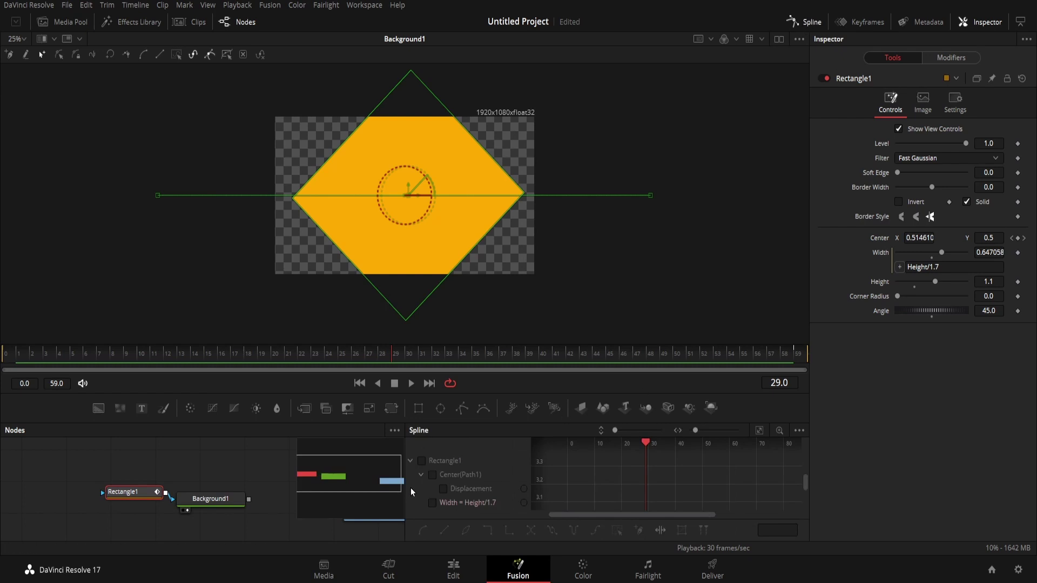
click(426, 462)
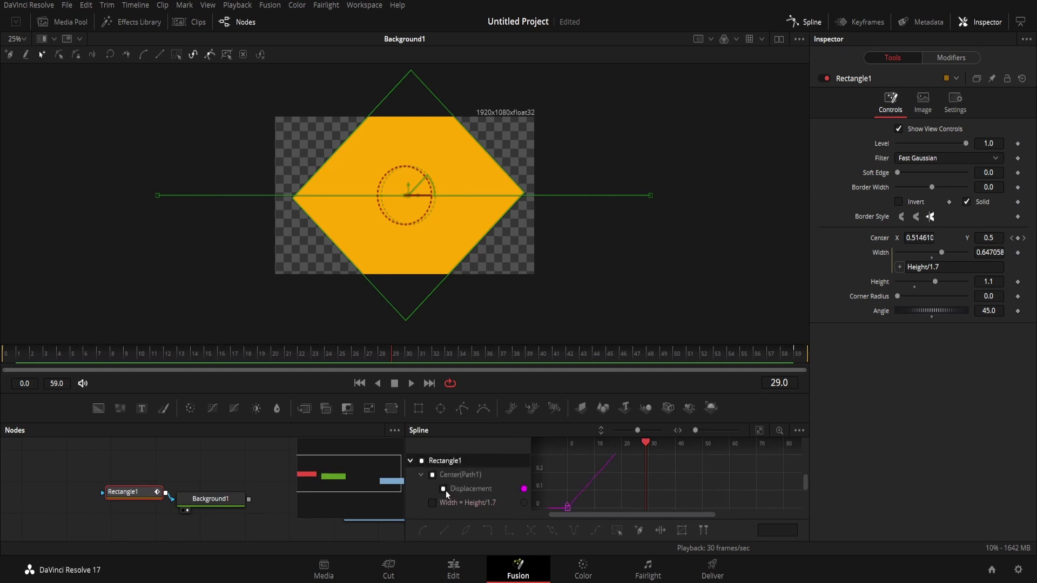
click(444, 489)
click(761, 432)
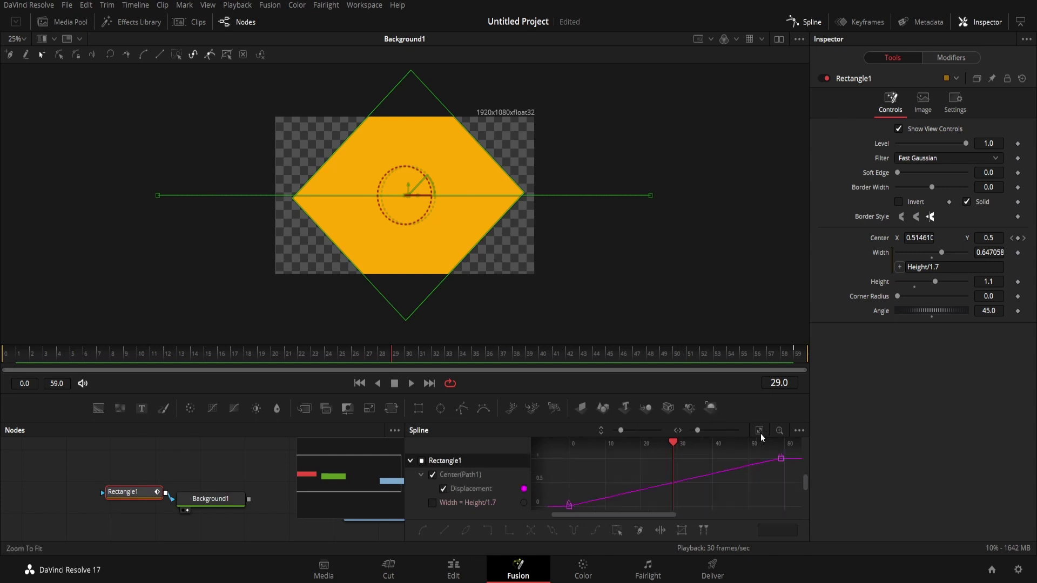
click(619, 533)
click(595, 530)
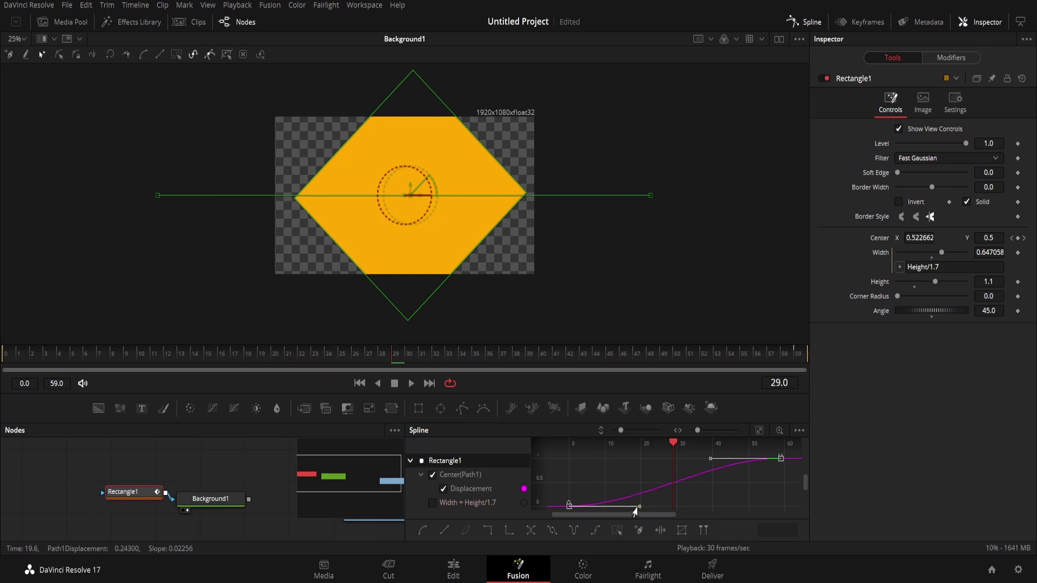
Step: Lengthen the curve's ease-in and ease-out handles, play back the eased slide, and close Spline
drag(635, 511, 728, 507)
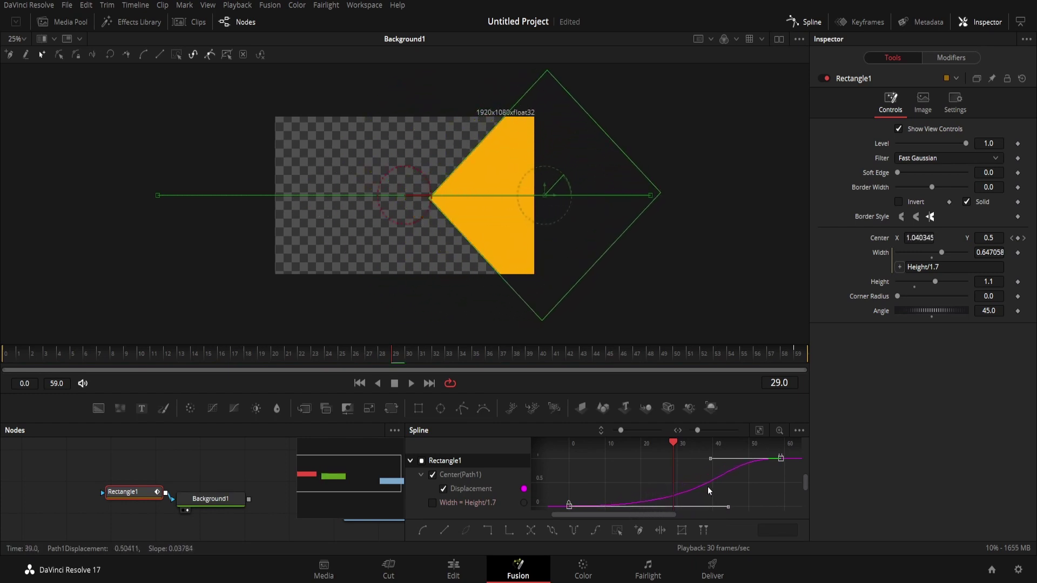
mouse_move(711, 459)
mouse_down()
mouse_move(693, 459)
mouse_move(668, 493)
mouse_move(666, 518)
mouse_move(649, 486)
mouse_up()
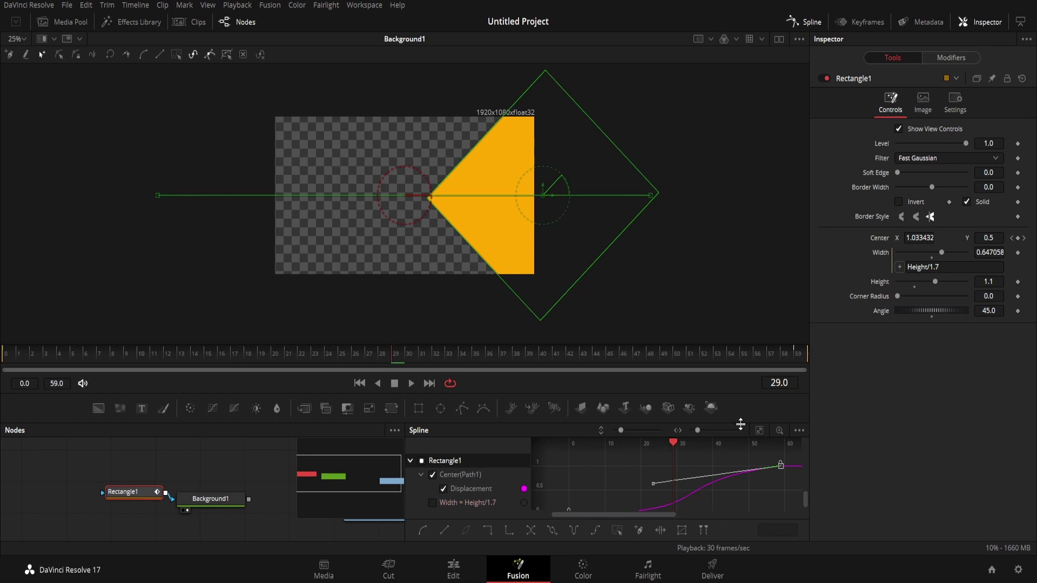
drag(740, 422, 722, 354)
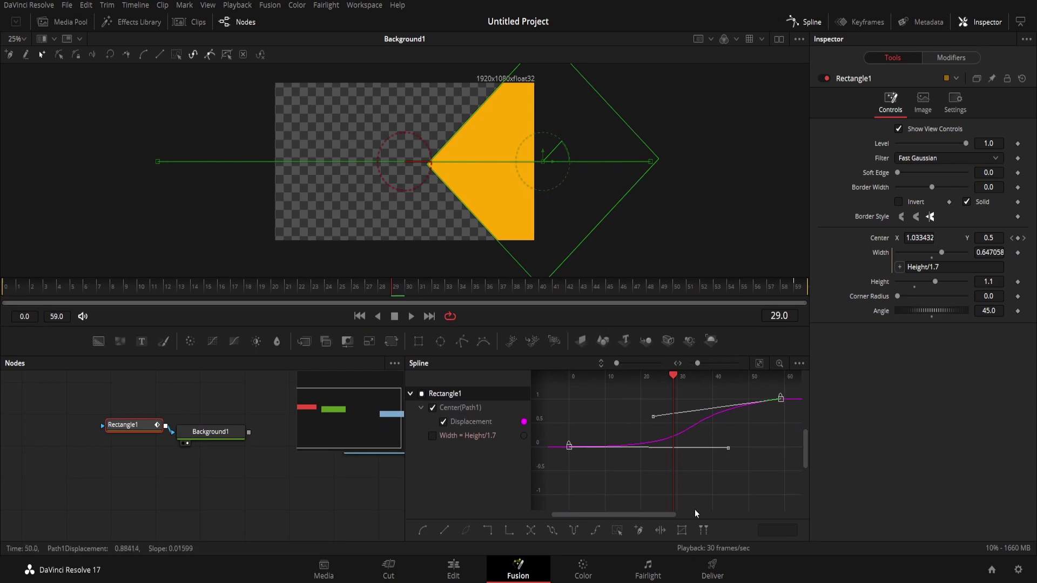
click(359, 316)
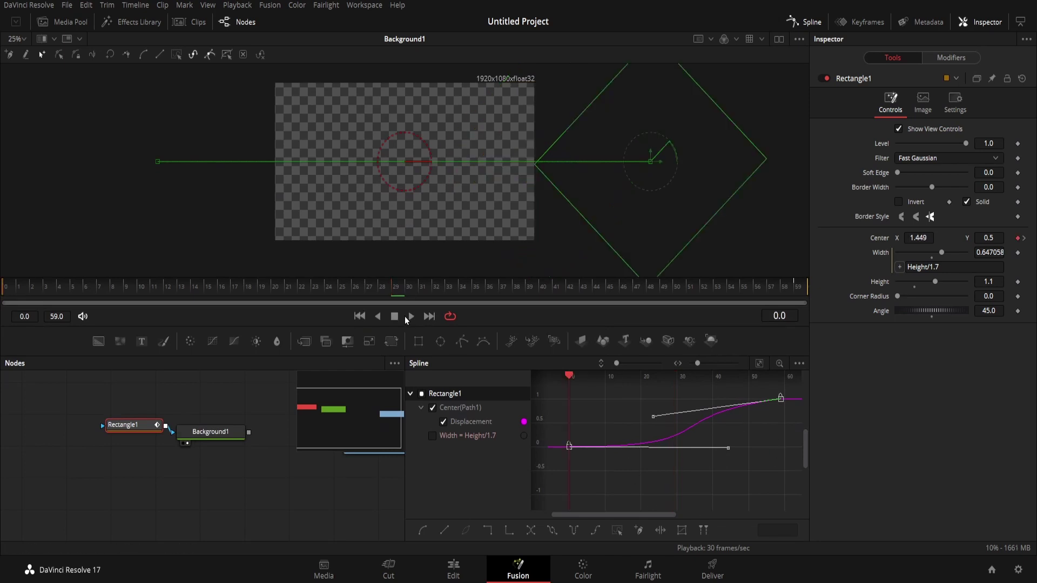
click(407, 316)
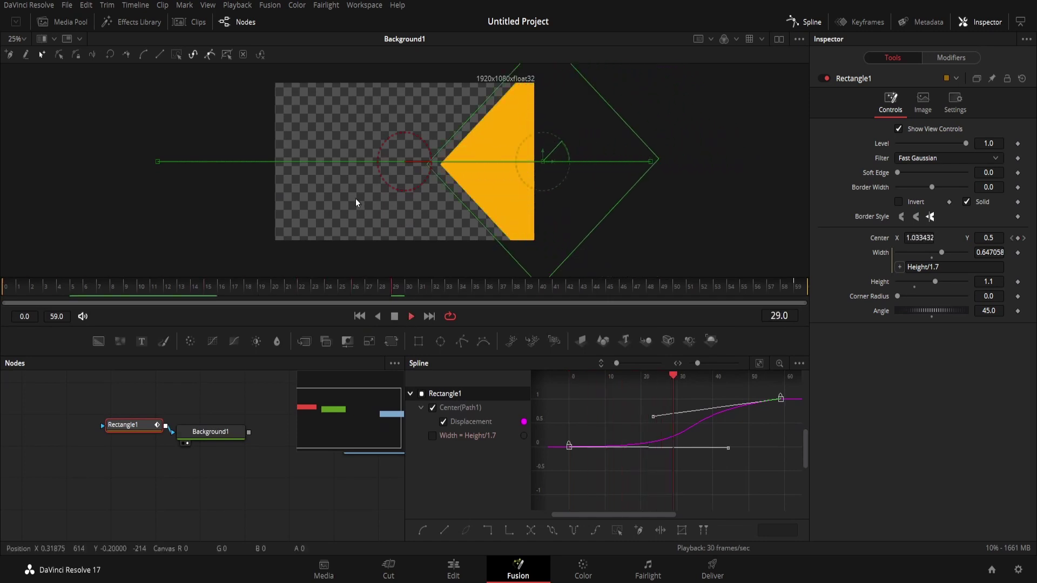
click(394, 316)
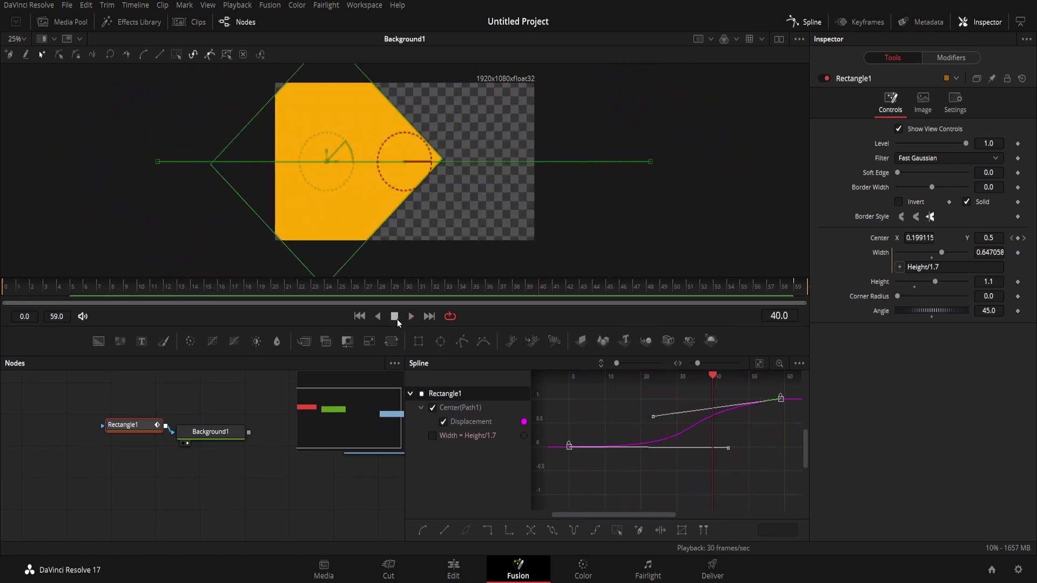
click(808, 22)
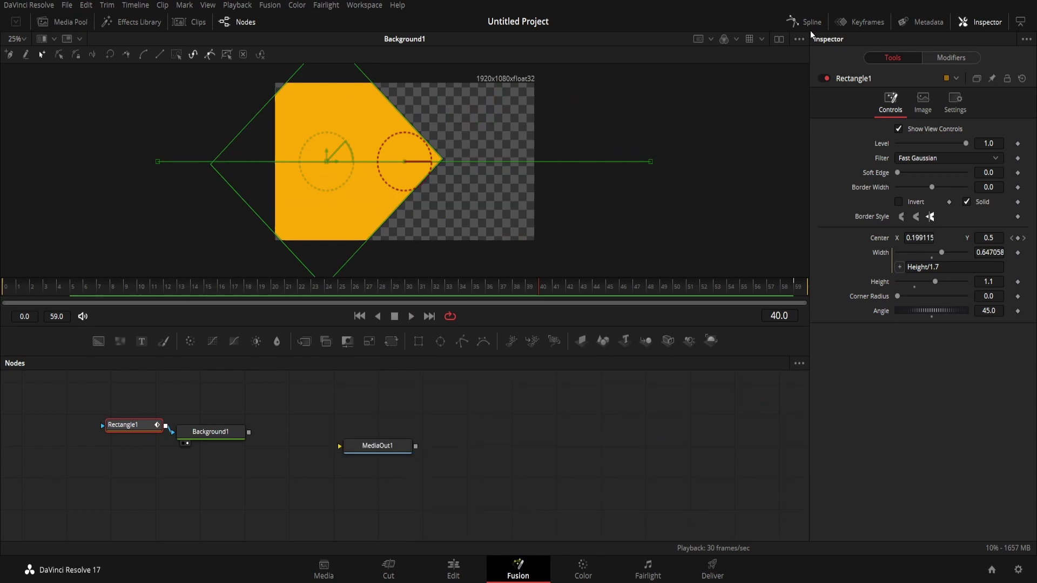
click(364, 319)
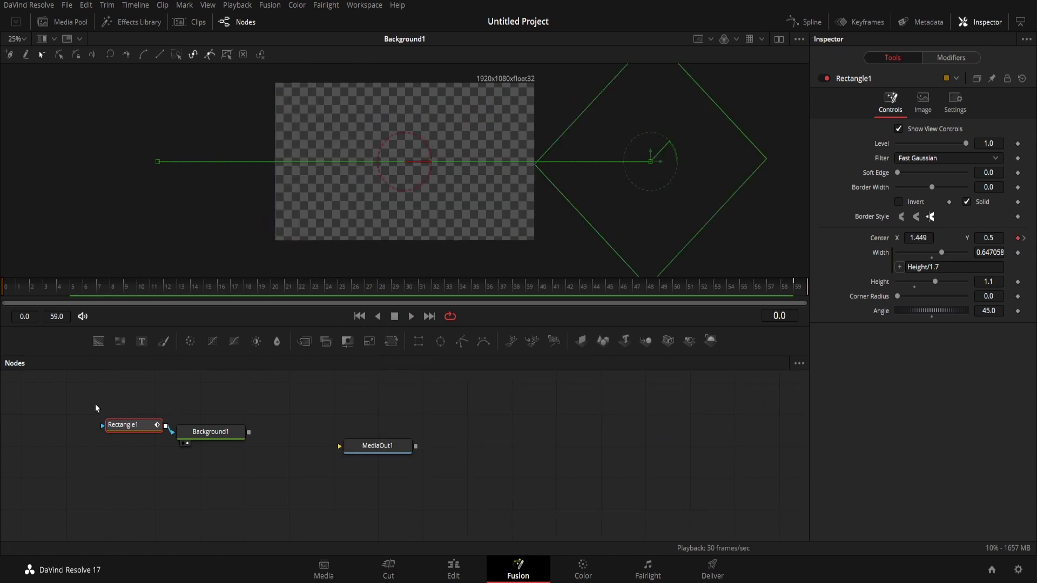
Step: Group Rectangle1 and Background1 into a single Group1 node
drag(97, 408, 241, 443)
right_click(225, 436)
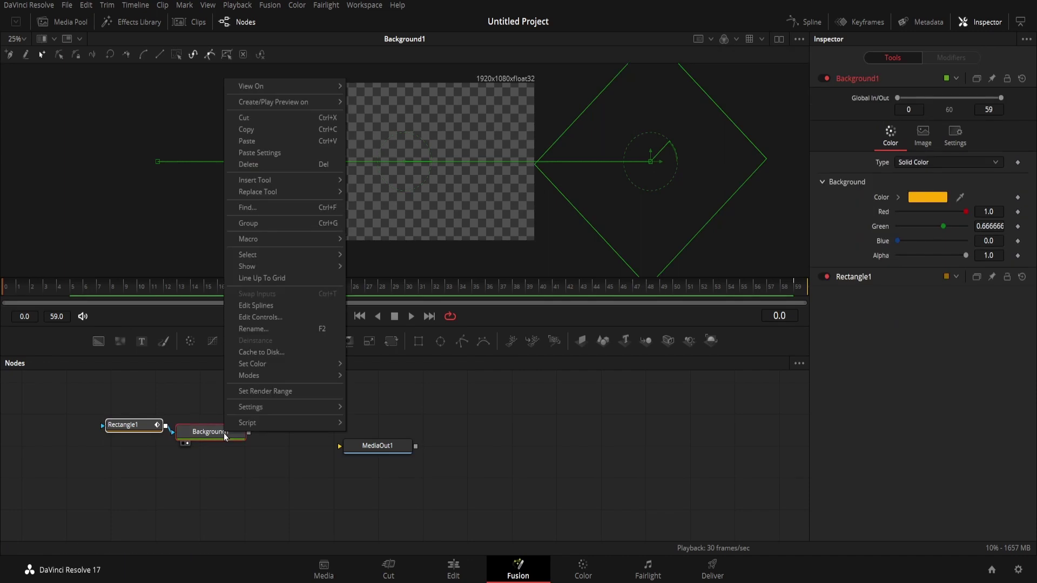
click(272, 224)
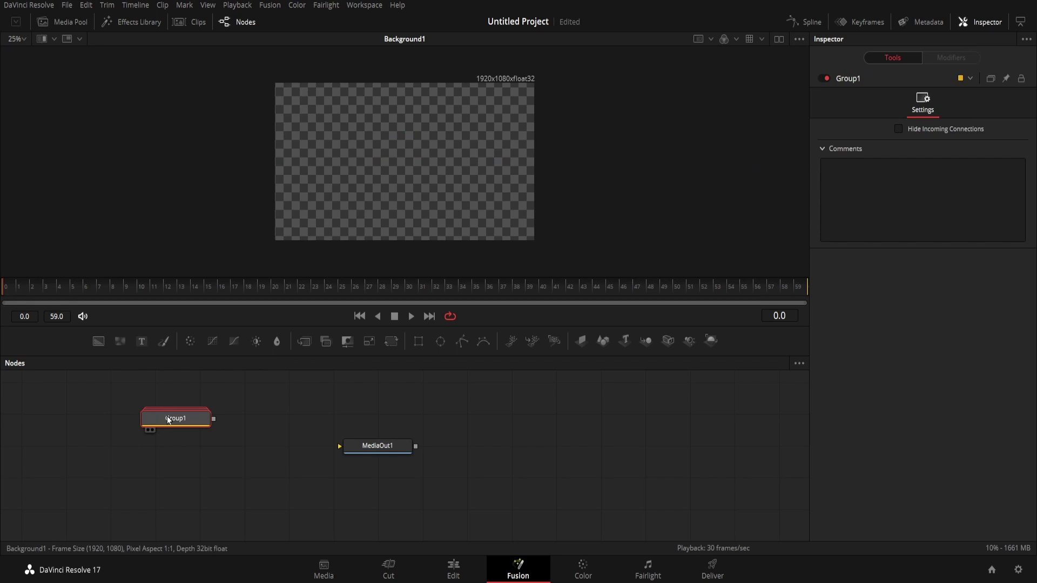
Step: Move MediaOut1 to the right and copy the Group1 node
drag(395, 450, 457, 450)
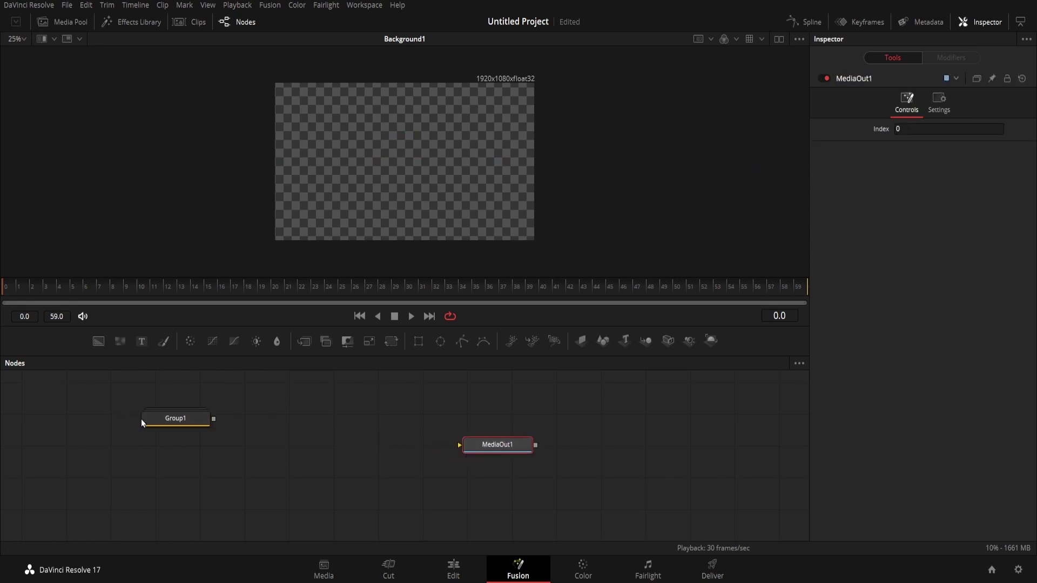
click(171, 425)
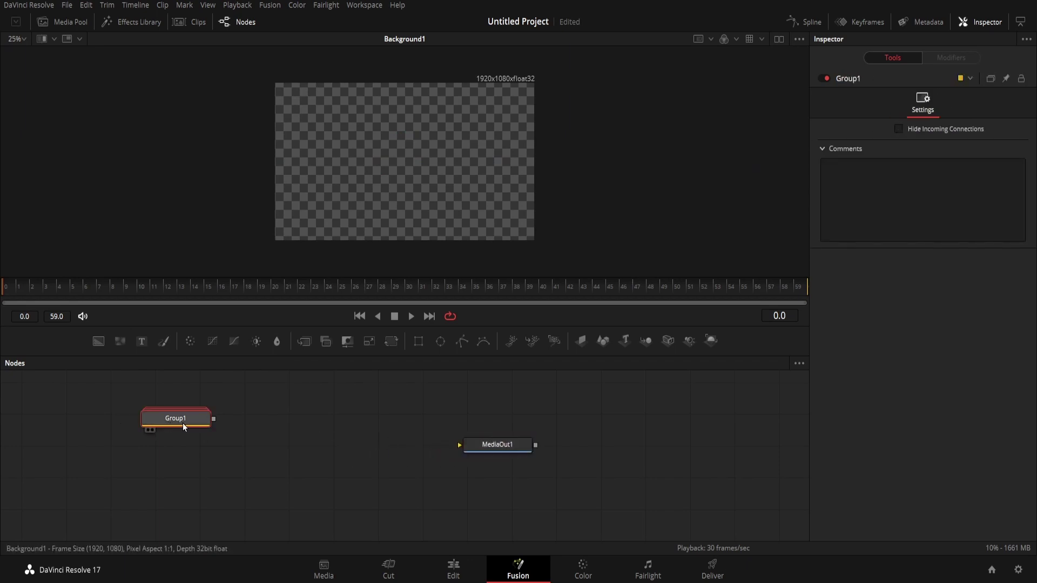
double_click(187, 424)
right_click(187, 423)
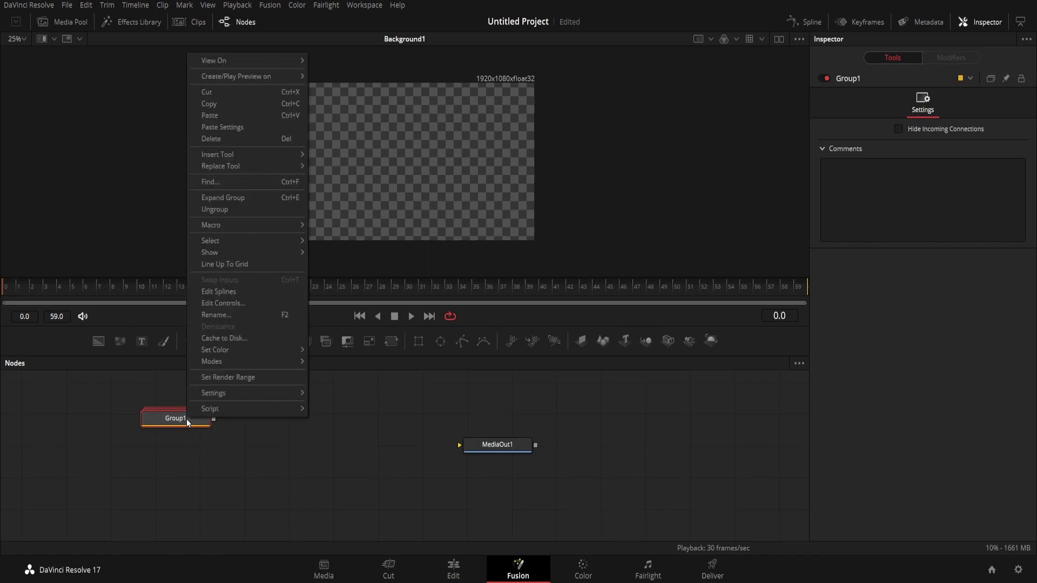
click(243, 108)
click(283, 411)
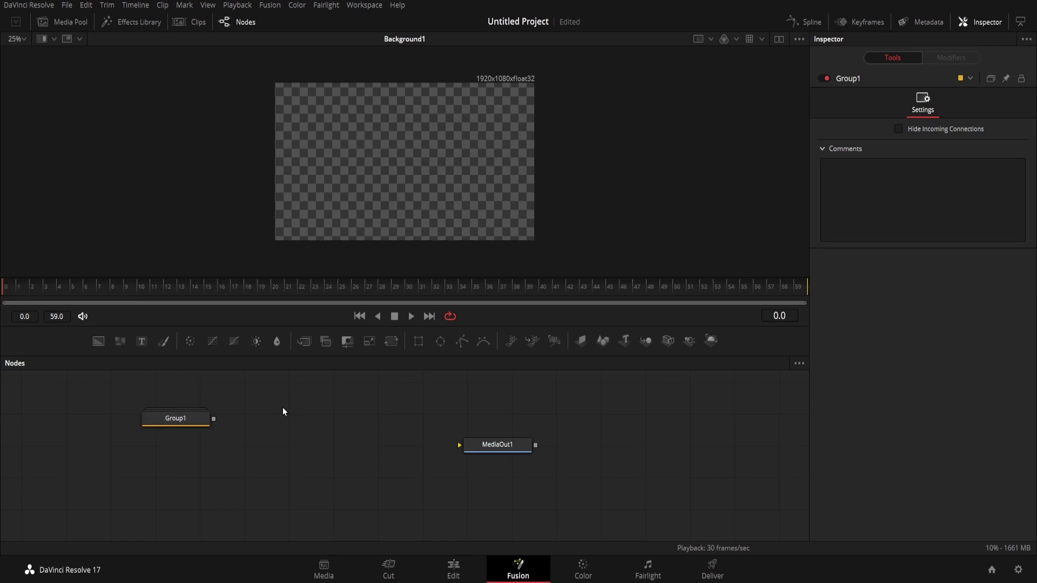
Step: Paste five Group1 copies chained through Merge nodes and expand Group1_1
key(ctrl+v)
key(ctrl+v)
key(ctrl+v)
key(ctrl+v)
key(ctrl+v)
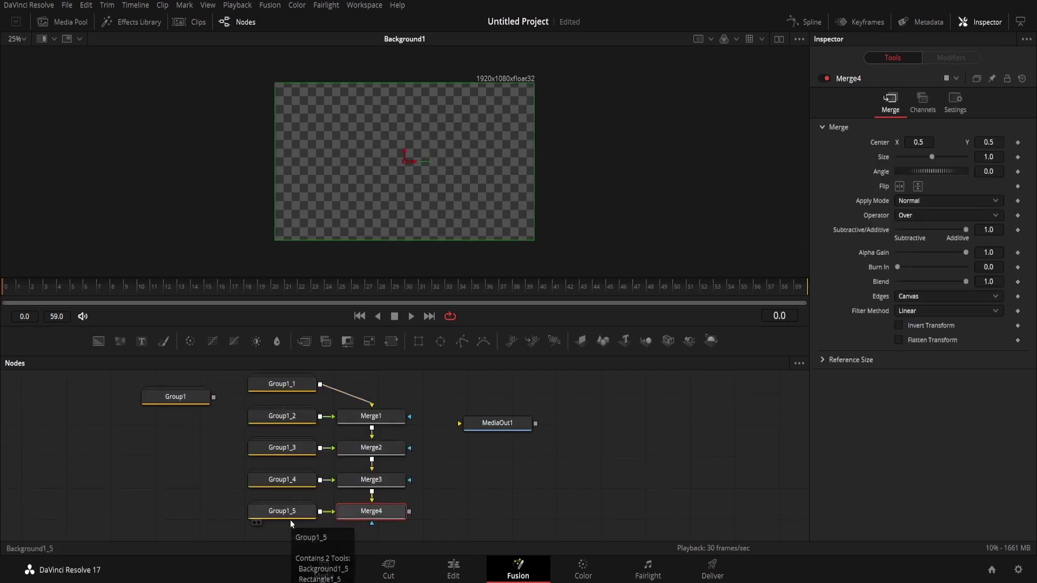
click(298, 394)
double_click(300, 398)
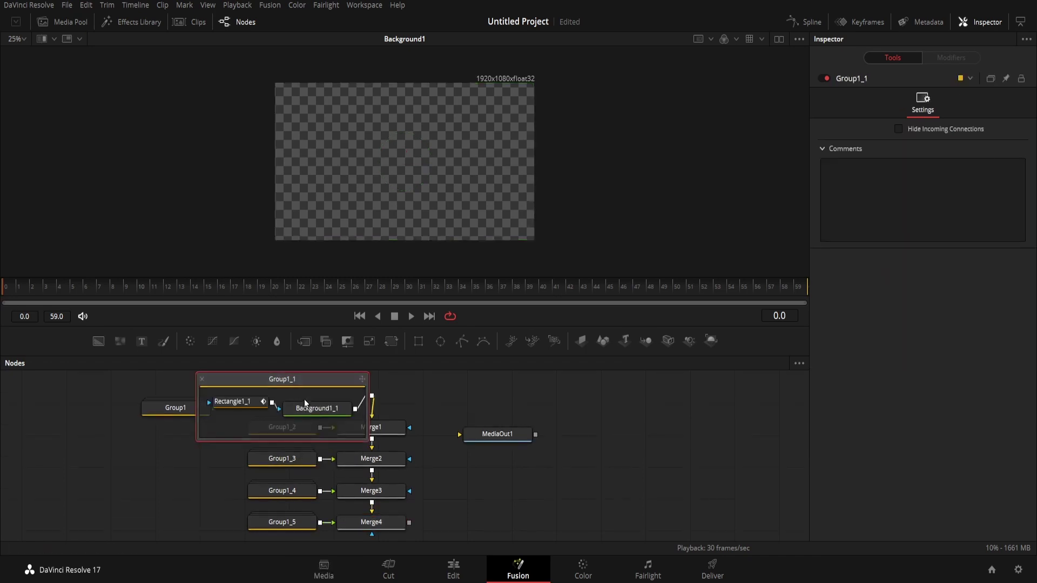
Step: Set Background1_1's colour to white
click(324, 416)
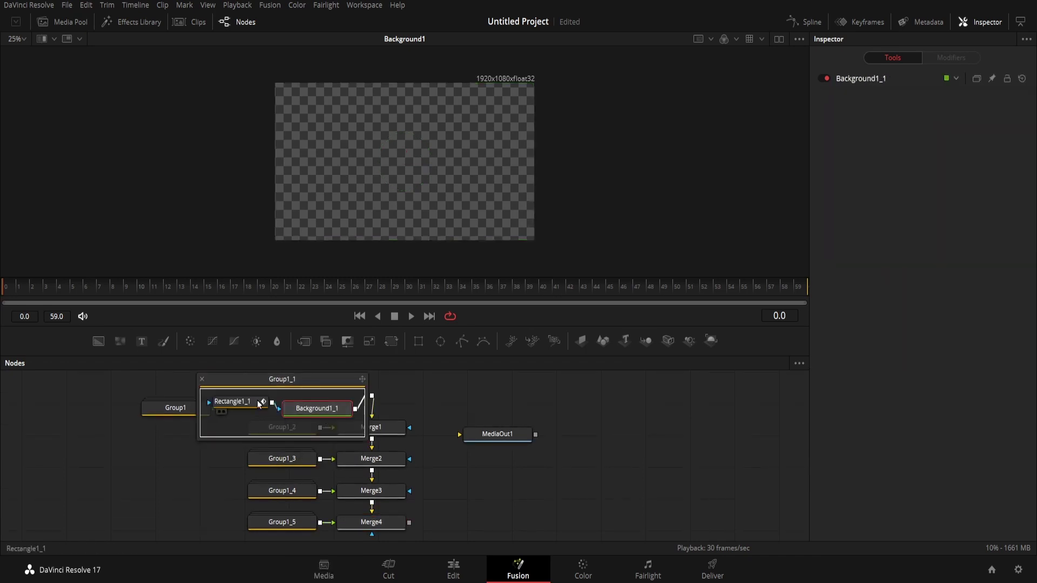
click(305, 412)
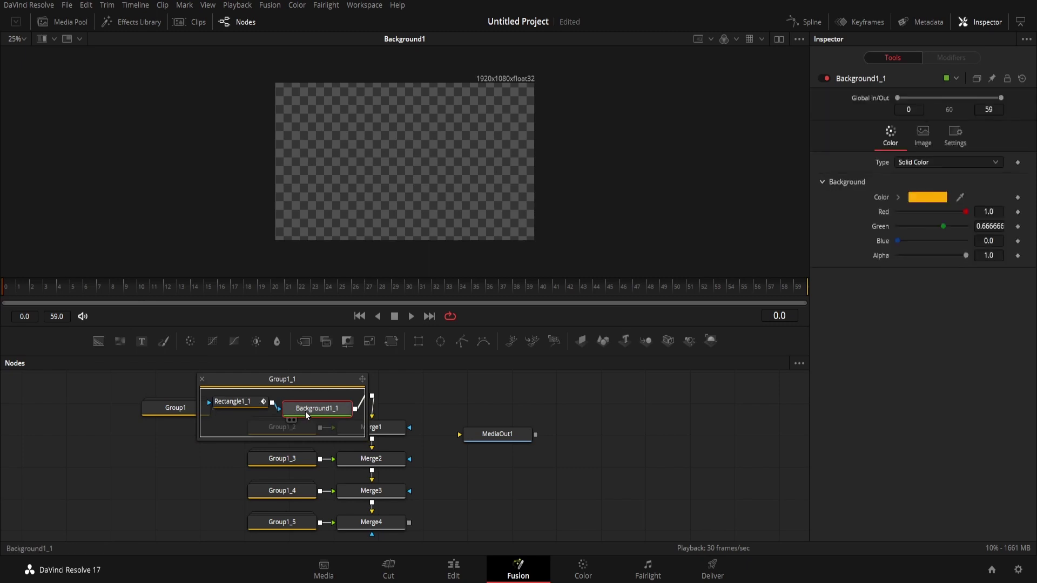
click(944, 198)
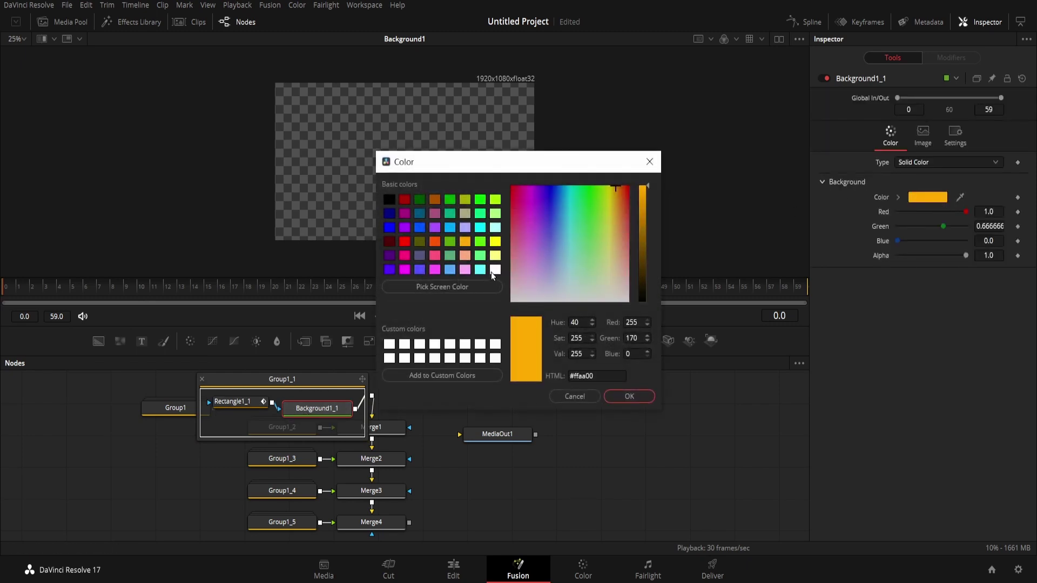
click(495, 270)
click(638, 398)
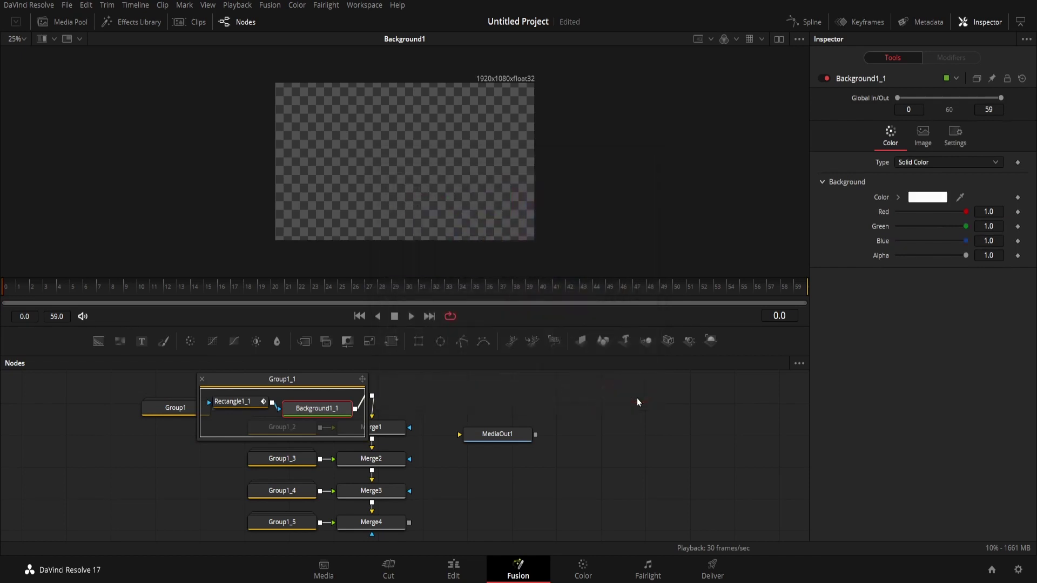
Step: Set Background1_2 inside Group1_2 to red
click(202, 379)
double_click(287, 433)
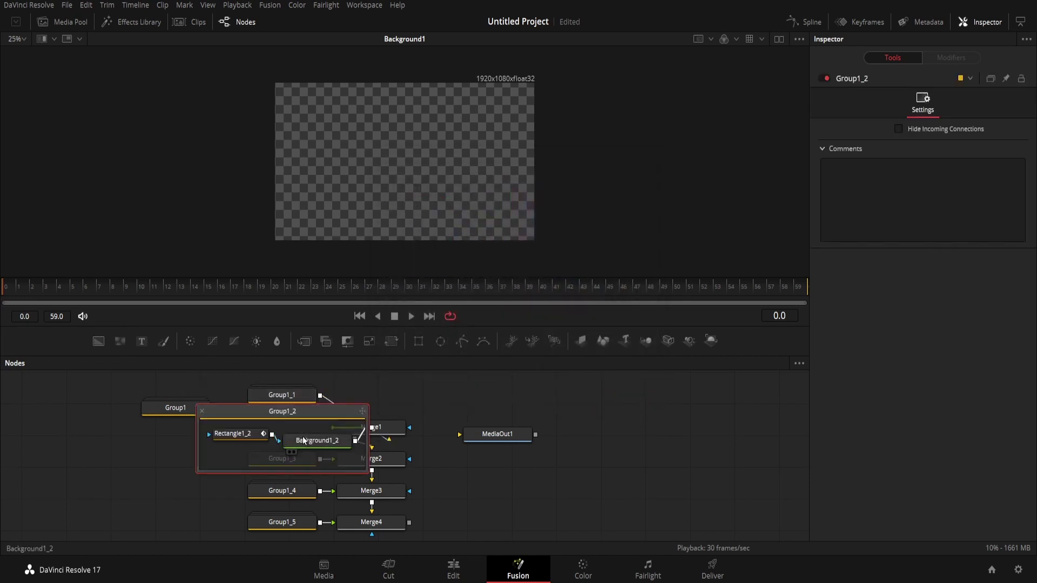
click(303, 438)
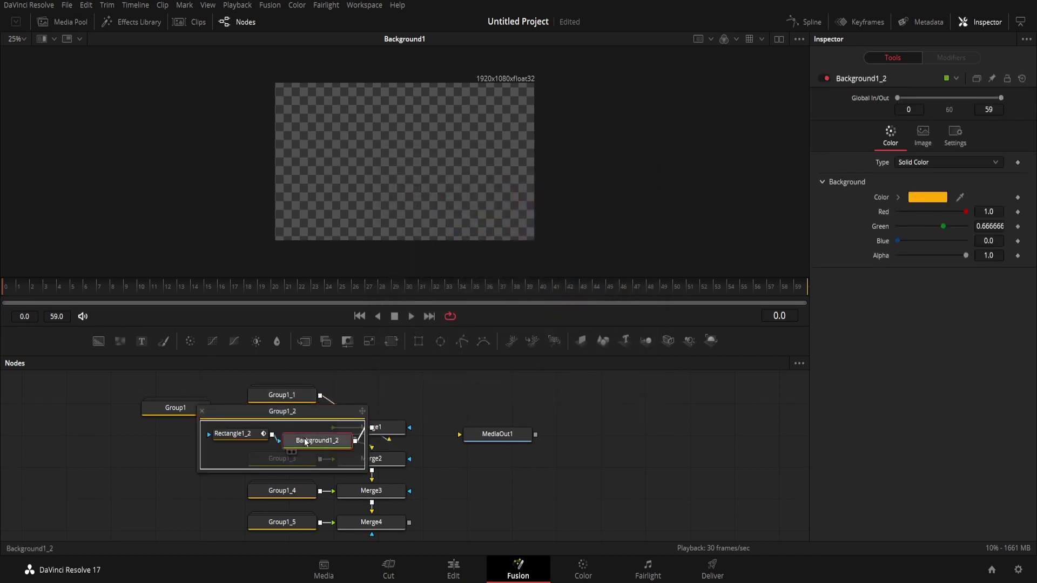
click(929, 198)
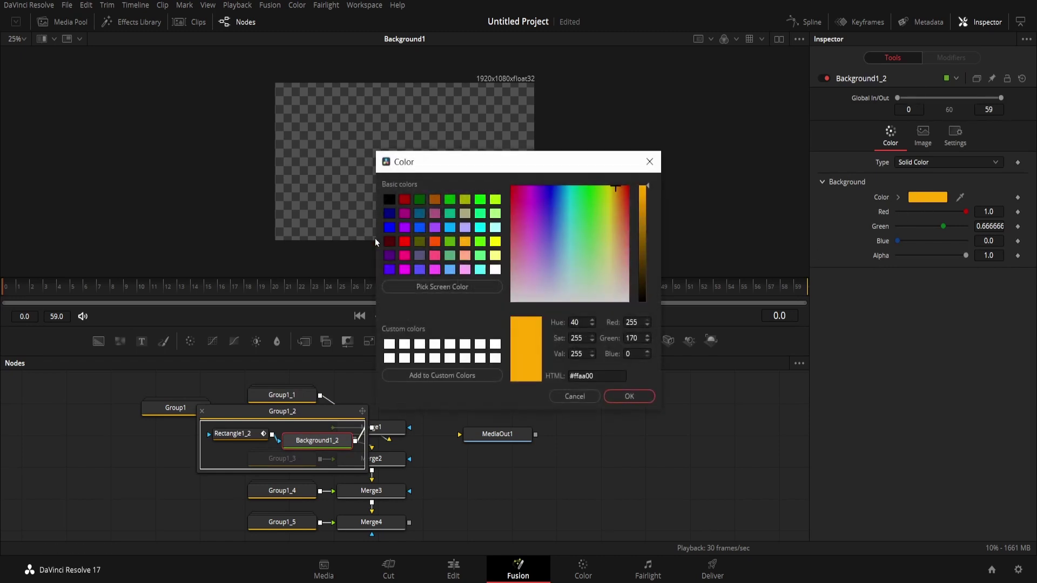
click(405, 241)
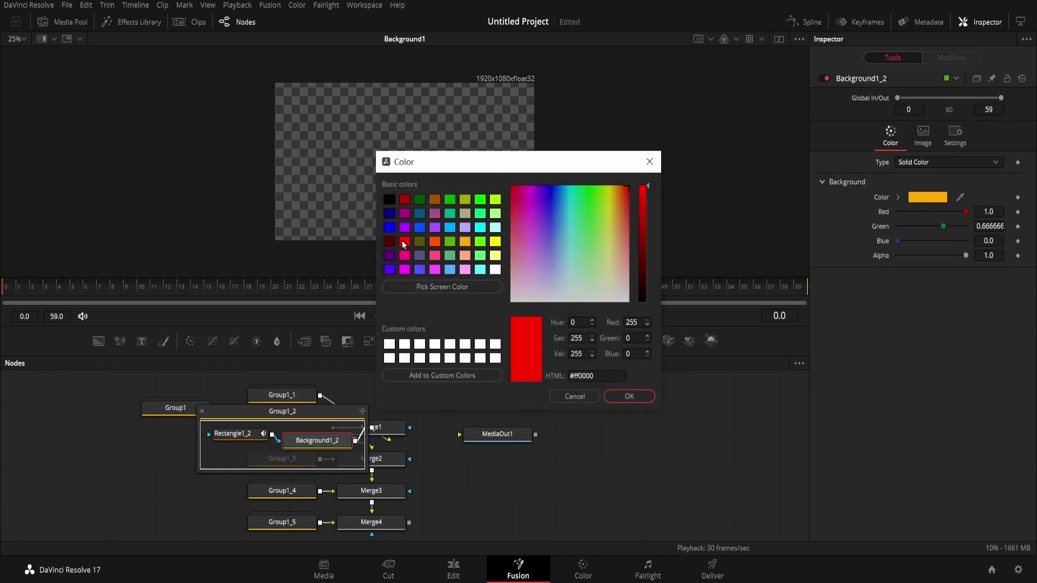
click(629, 397)
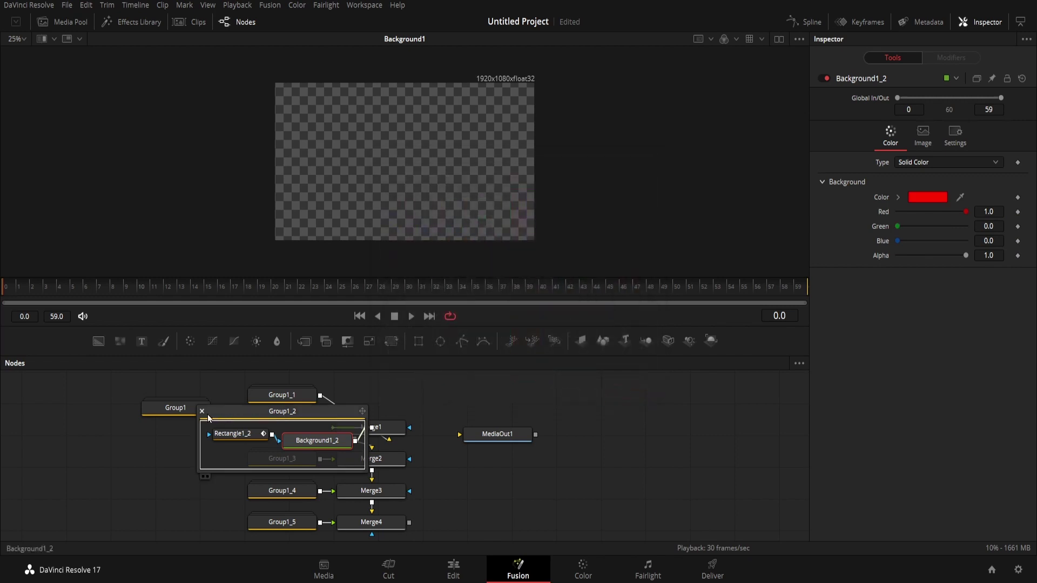
click(203, 412)
Step: Set Background1_3 inside Group1_3 to magenta and collapse the group
double_click(295, 457)
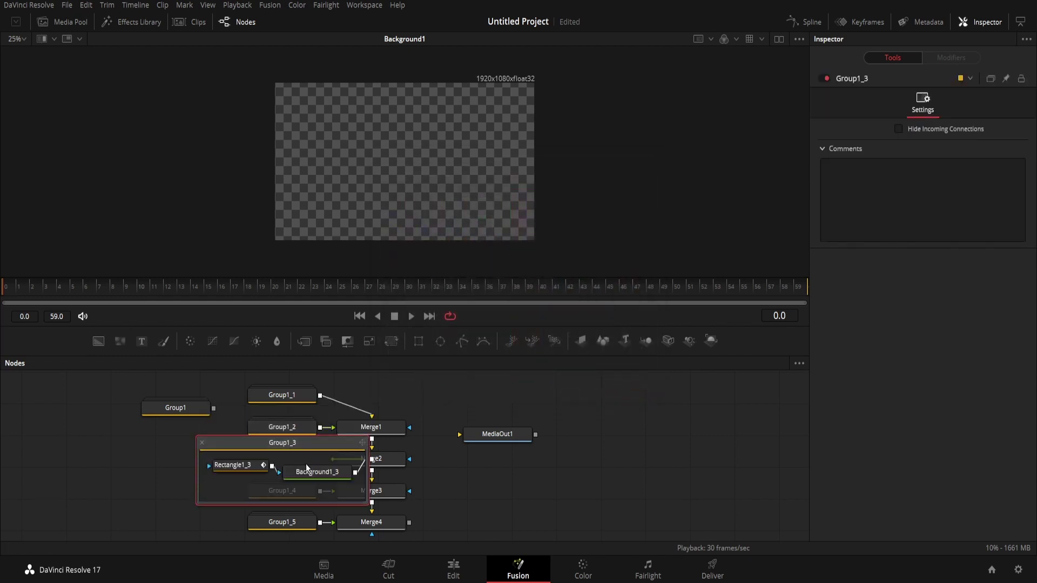
click(316, 474)
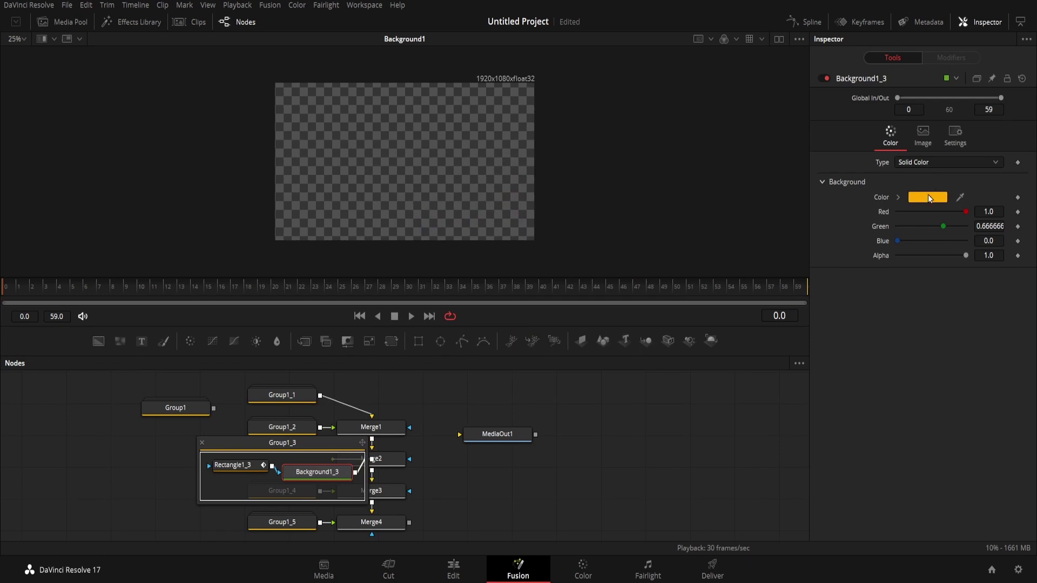
click(930, 197)
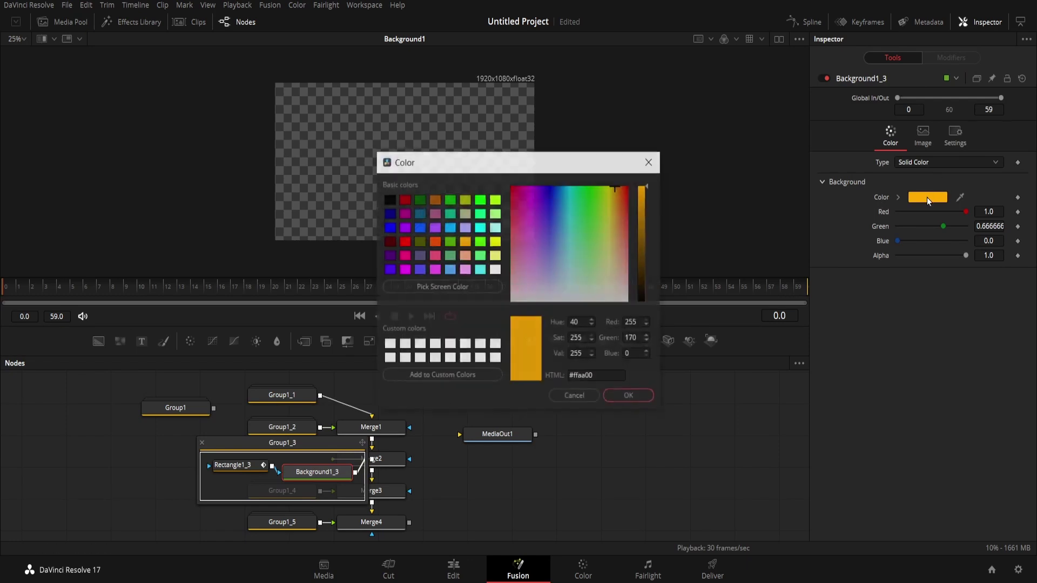
click(405, 243)
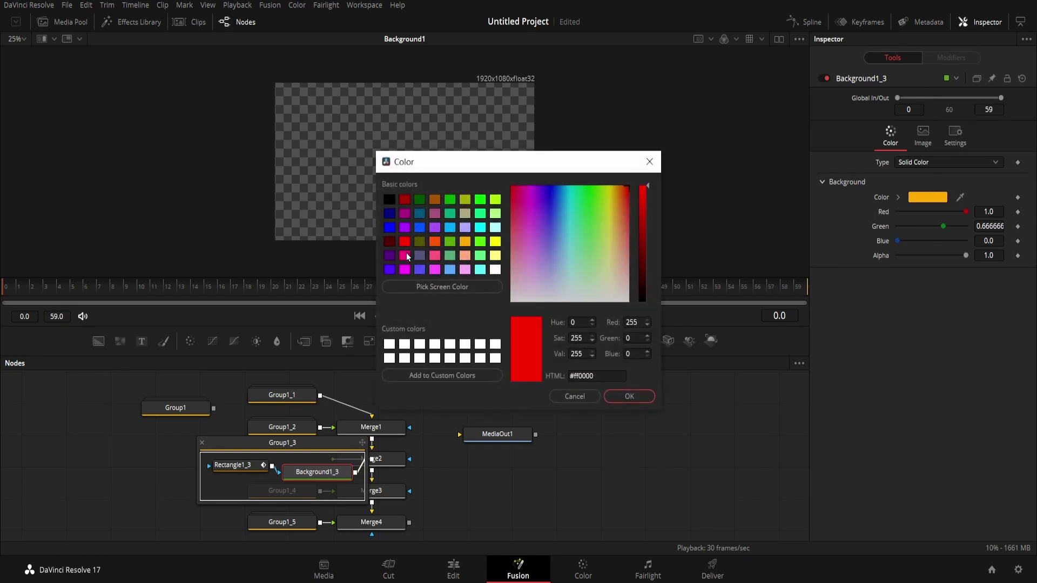
click(409, 272)
click(631, 398)
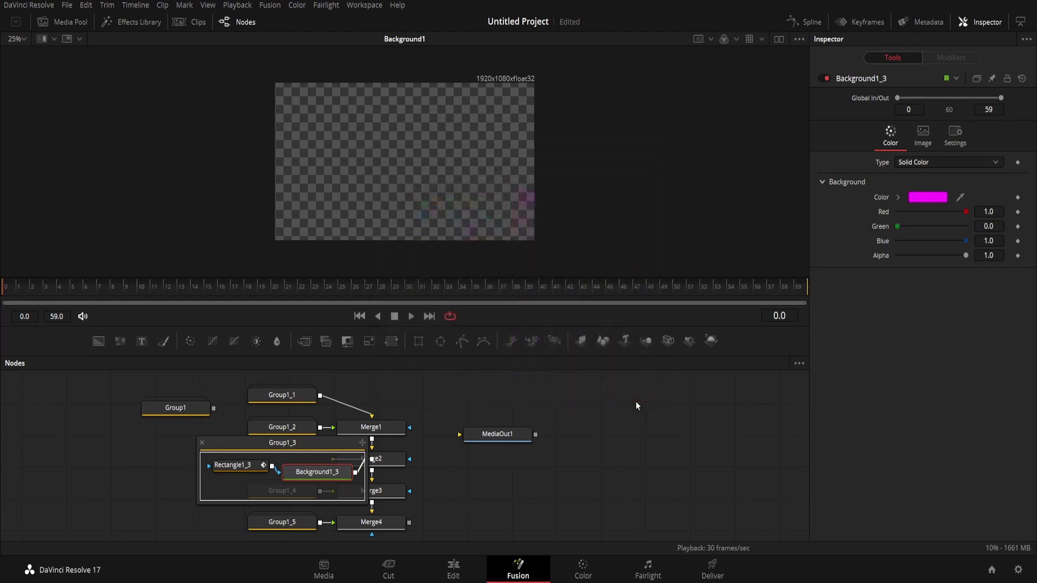
click(202, 443)
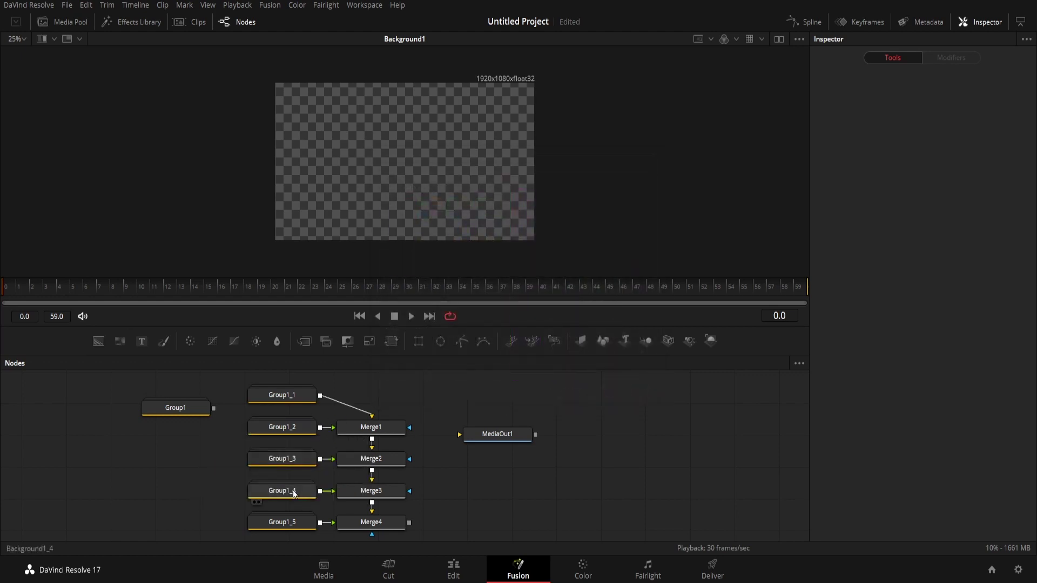
Step: Set Background1_4 inside Group1_4 to violet #5500ff and verify the colour
double_click(300, 491)
click(328, 507)
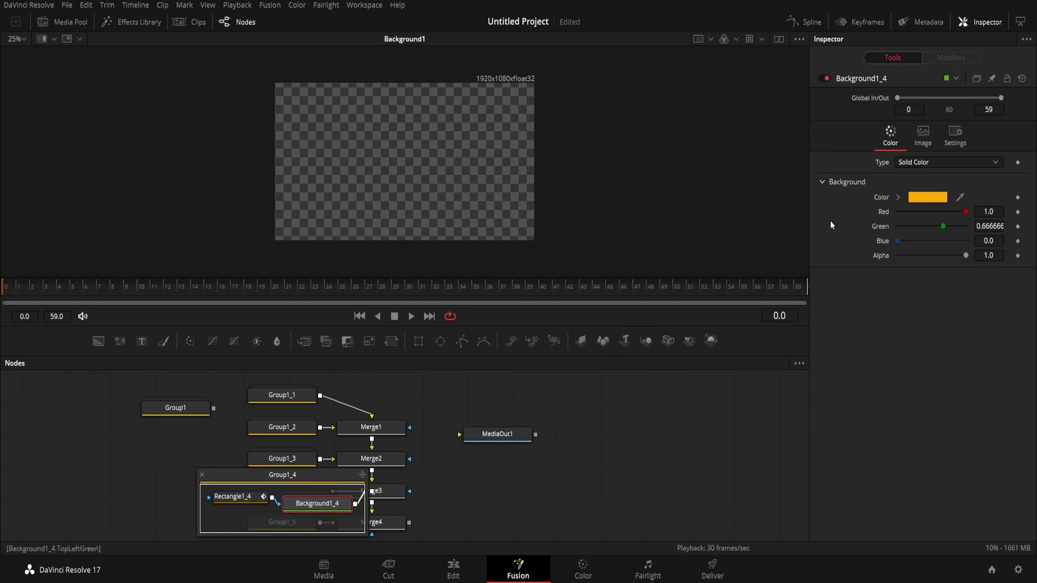
click(928, 197)
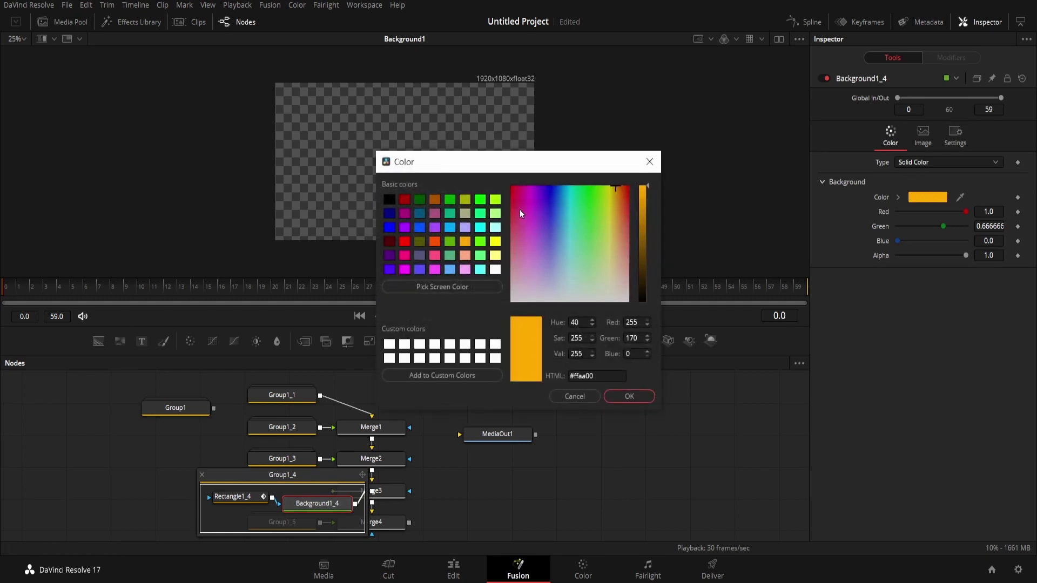
click(395, 273)
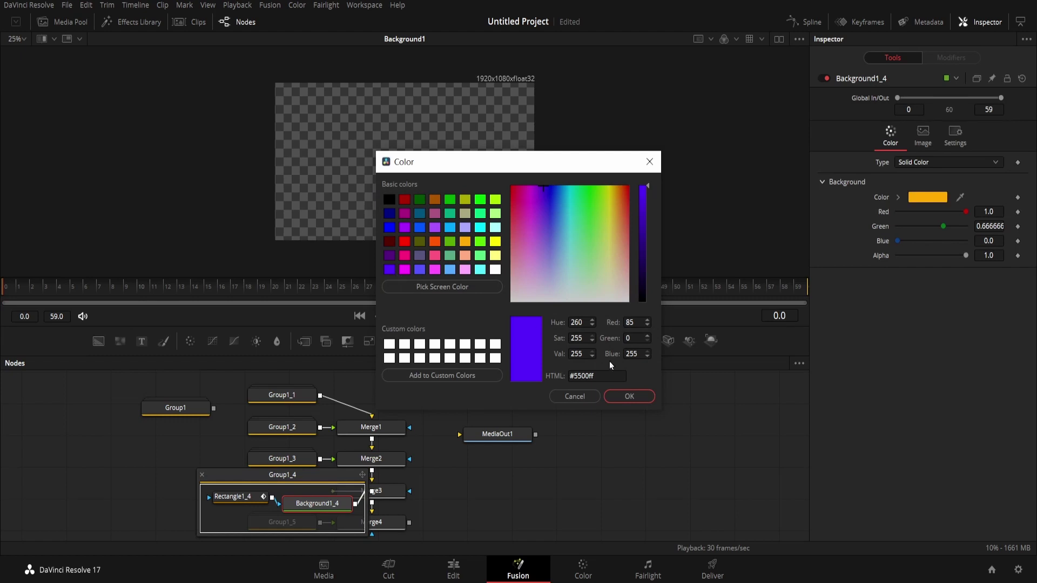
click(635, 397)
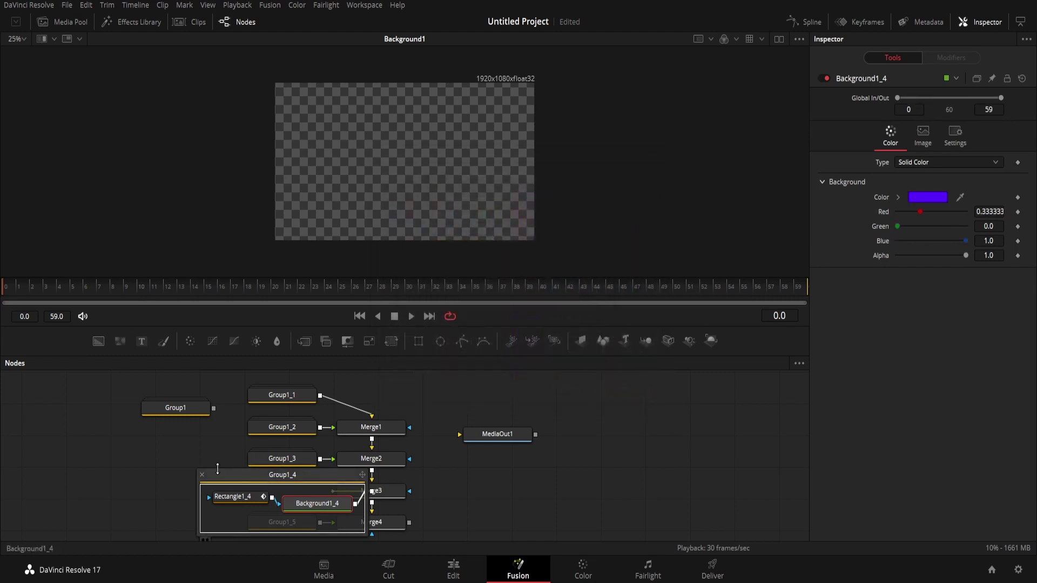
click(202, 475)
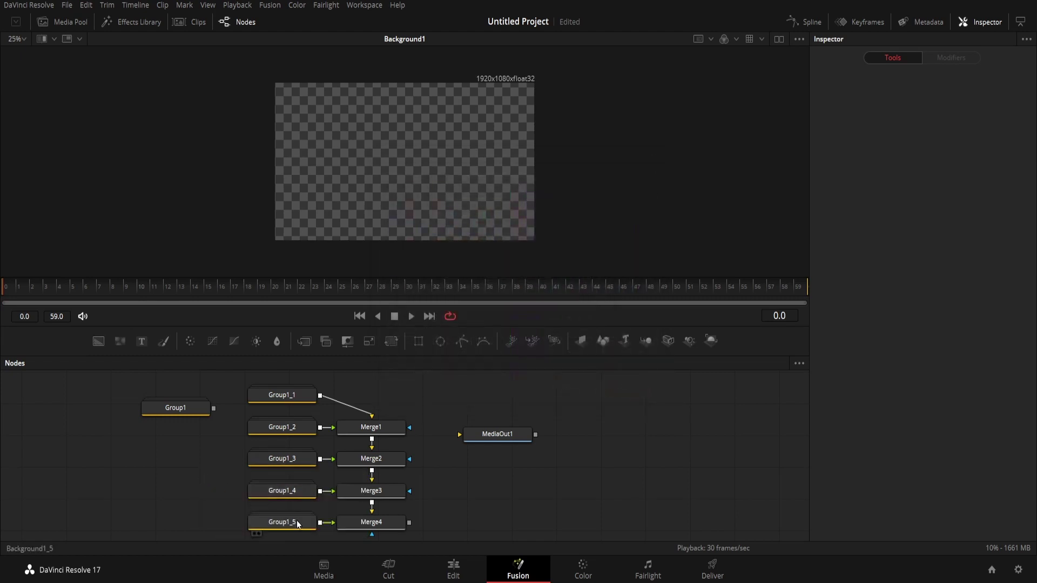
double_click(287, 484)
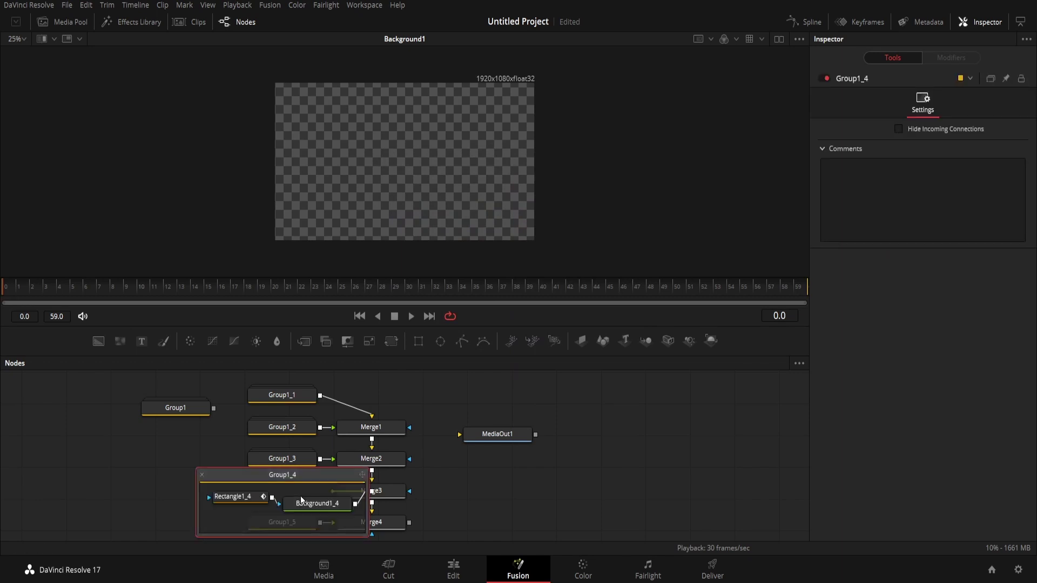
click(312, 506)
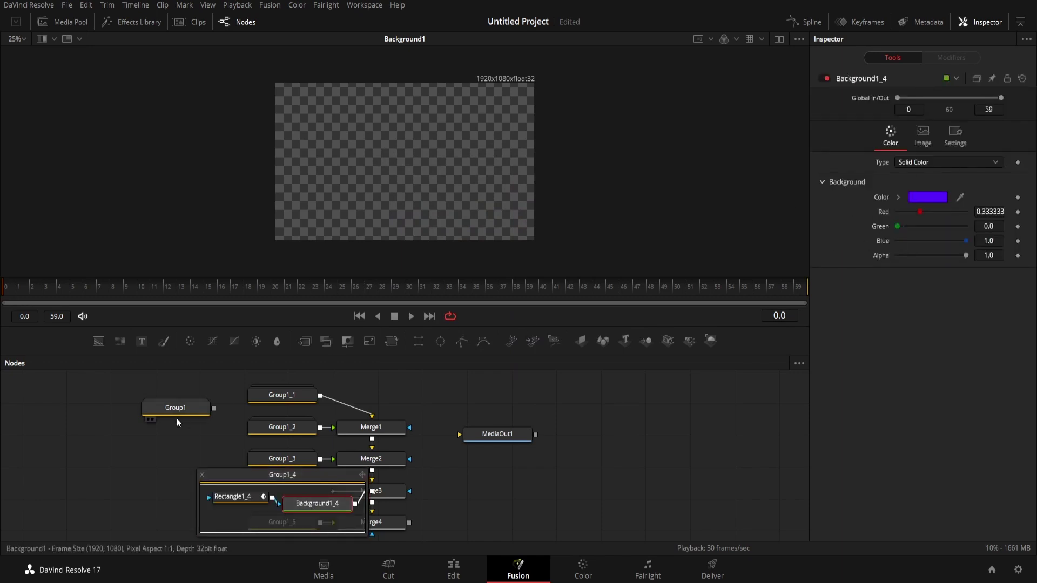
click(201, 475)
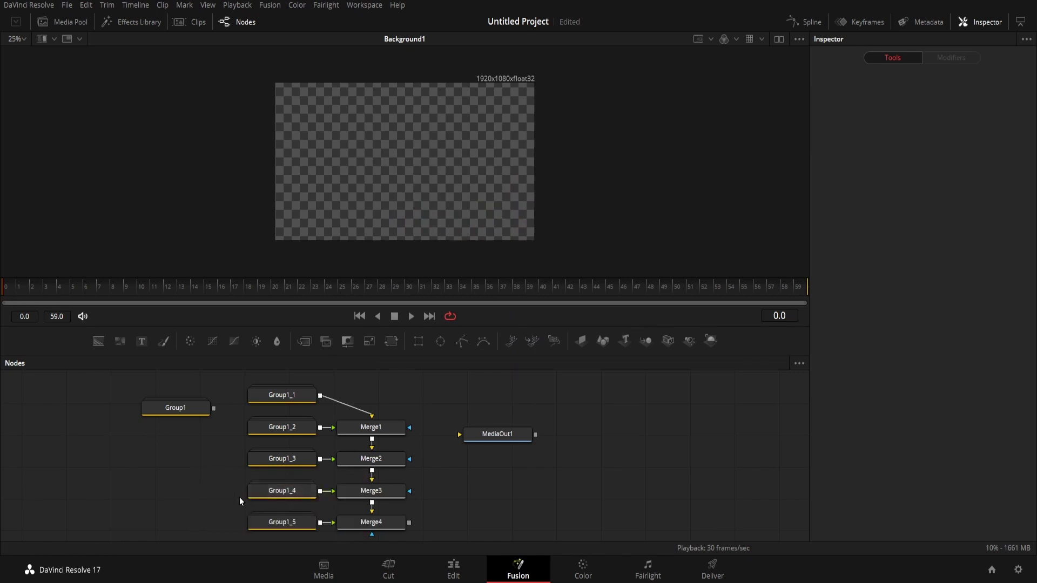
Step: Set Background1_5 inside Group1_5 to green #00ff00 and collapse the group
double_click(289, 523)
click(293, 525)
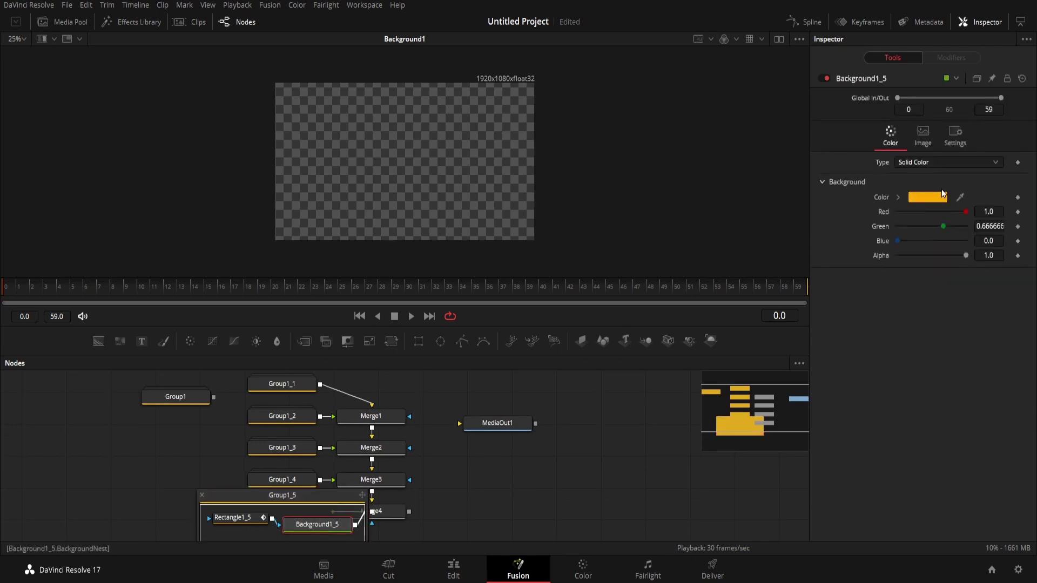
click(944, 196)
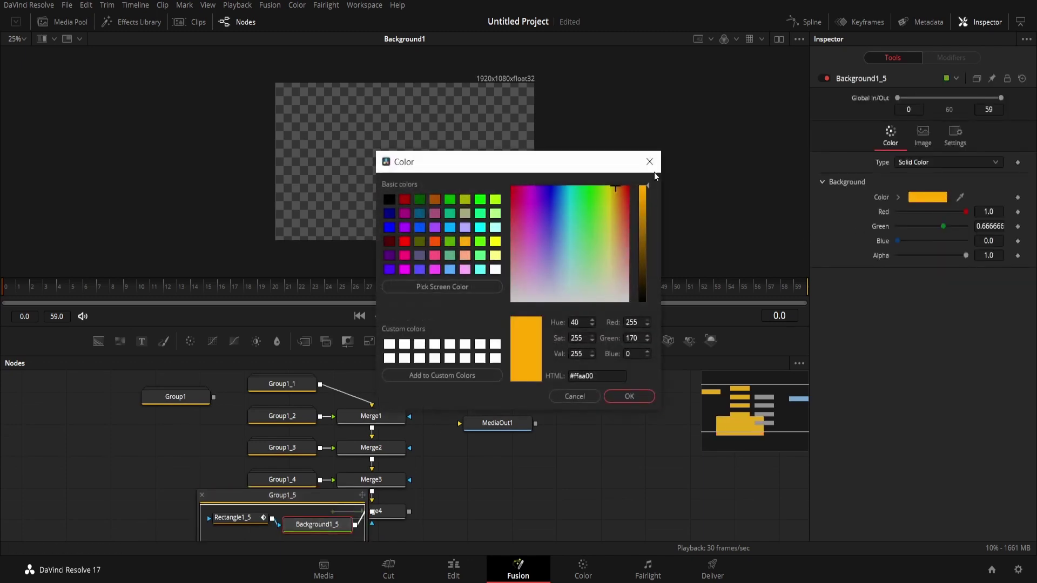
click(486, 200)
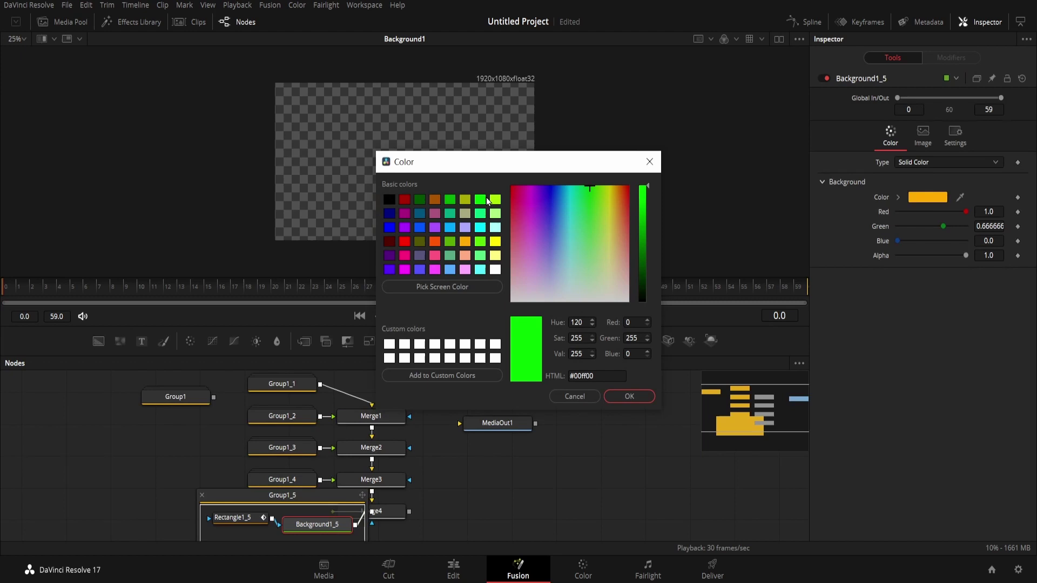
click(630, 396)
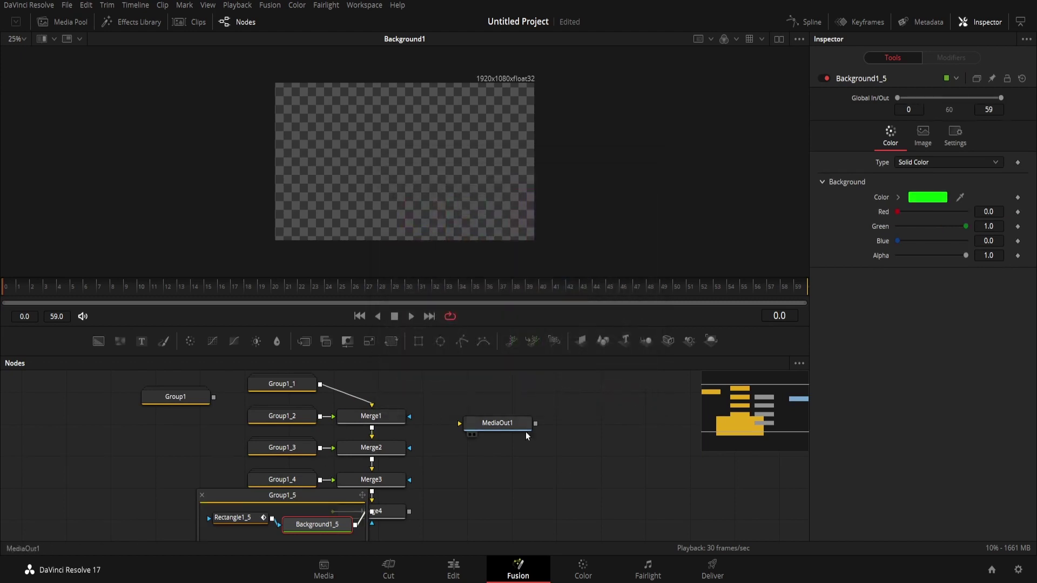
click(202, 495)
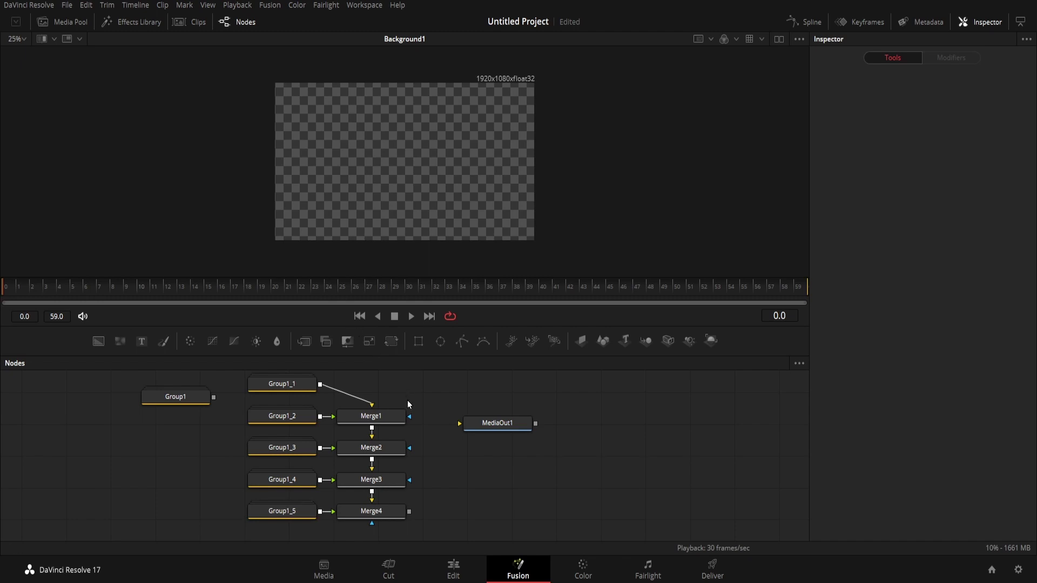
Step: Show the Keyframes timing view, enlarge the node area, and advance the playhead a few frames
click(814, 27)
click(859, 24)
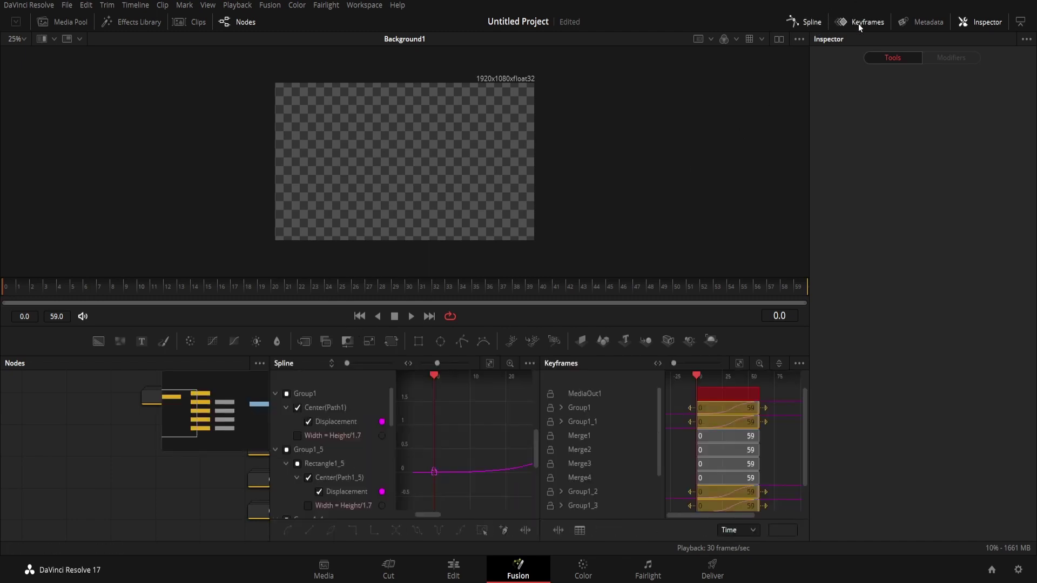
click(814, 22)
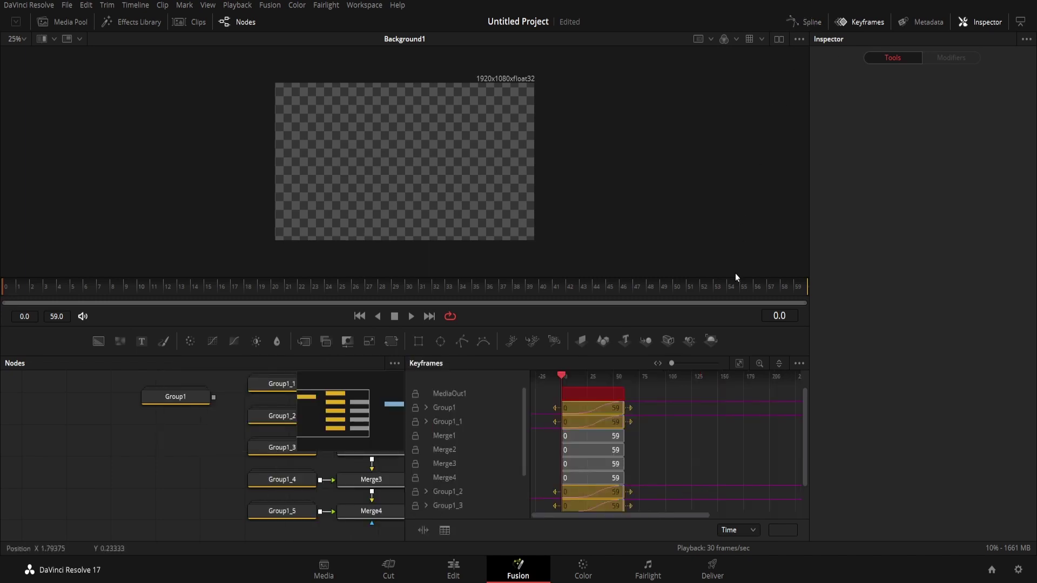
drag(725, 356, 670, 285)
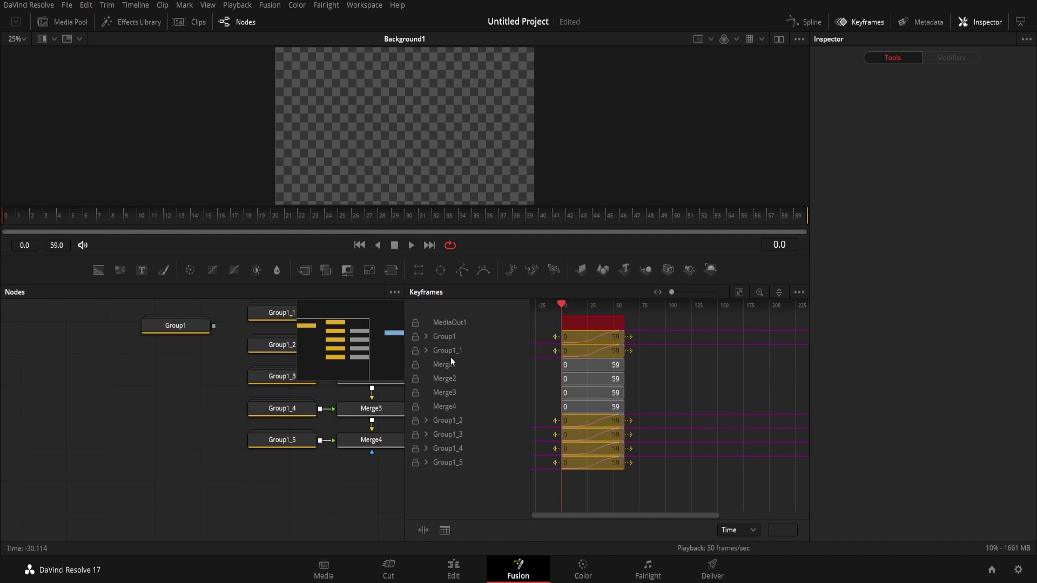
key(Right)
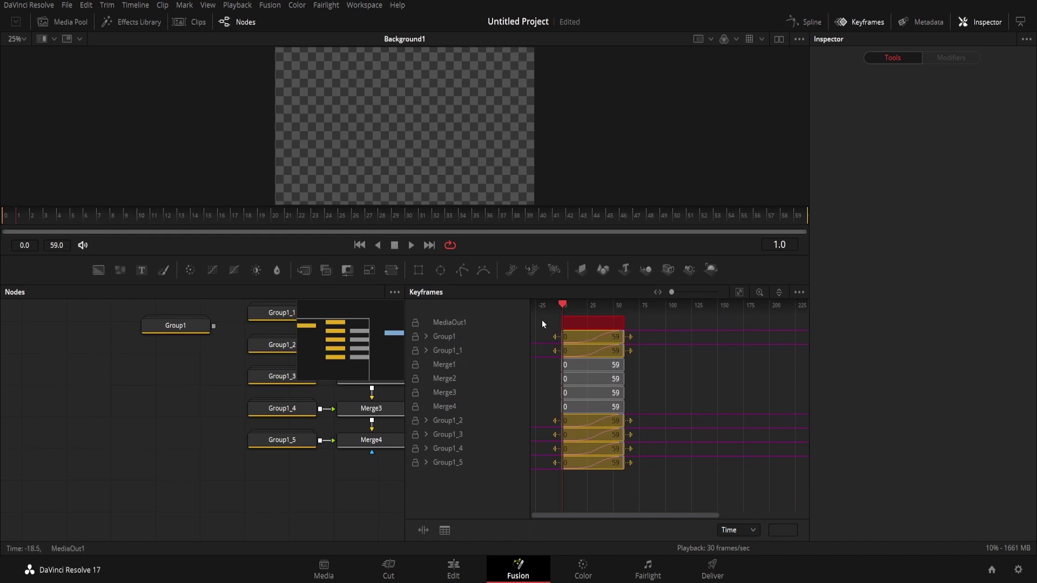
key(Right)
key(Right)
Step: Delay the animation starts of Group1_1, Group1_2 and Group1_3 by a few frames each
click(451, 352)
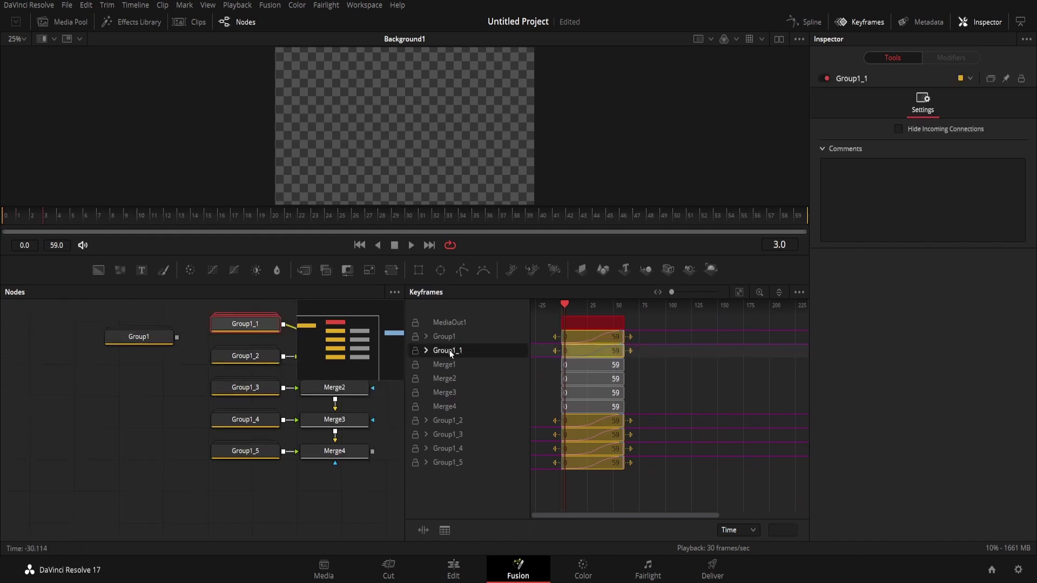
drag(595, 356, 599, 355)
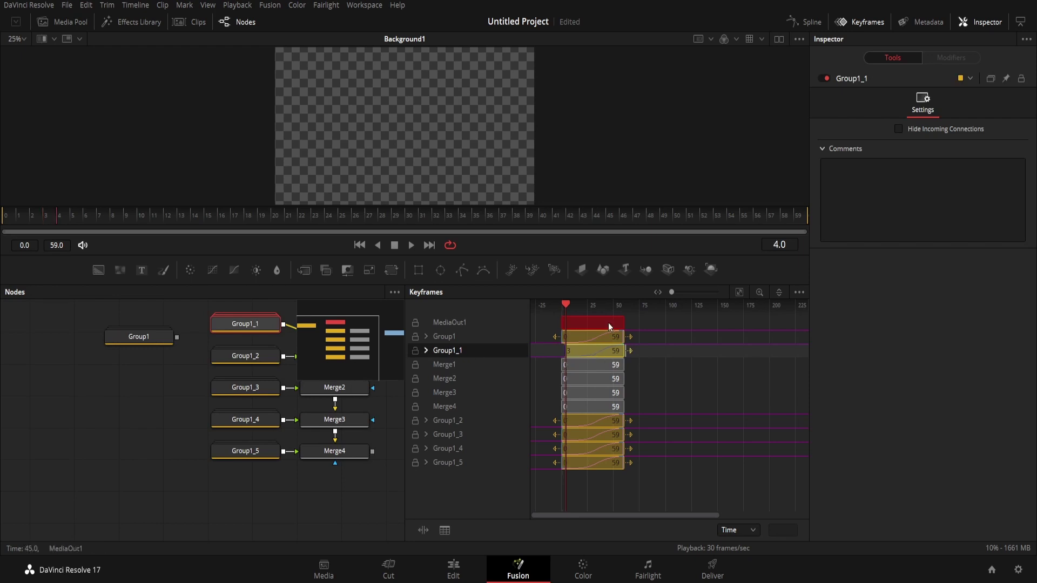
click(469, 420)
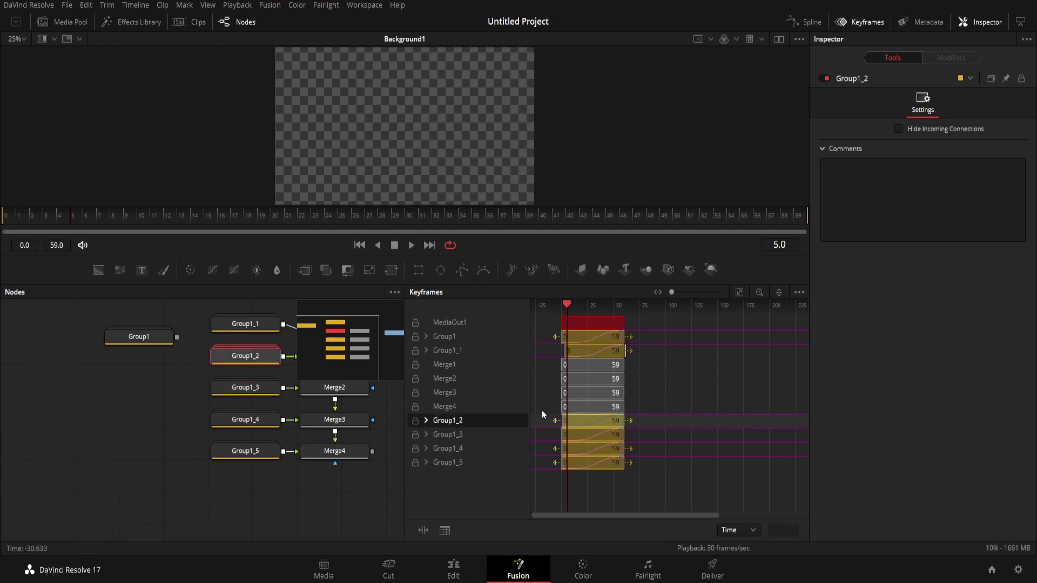
click(592, 429)
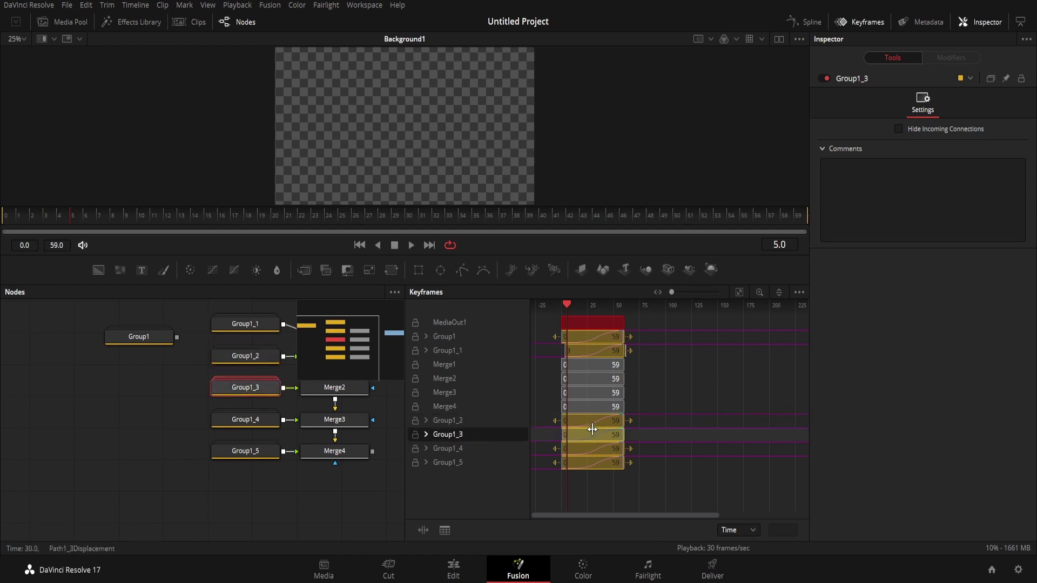
drag(592, 429, 598, 421)
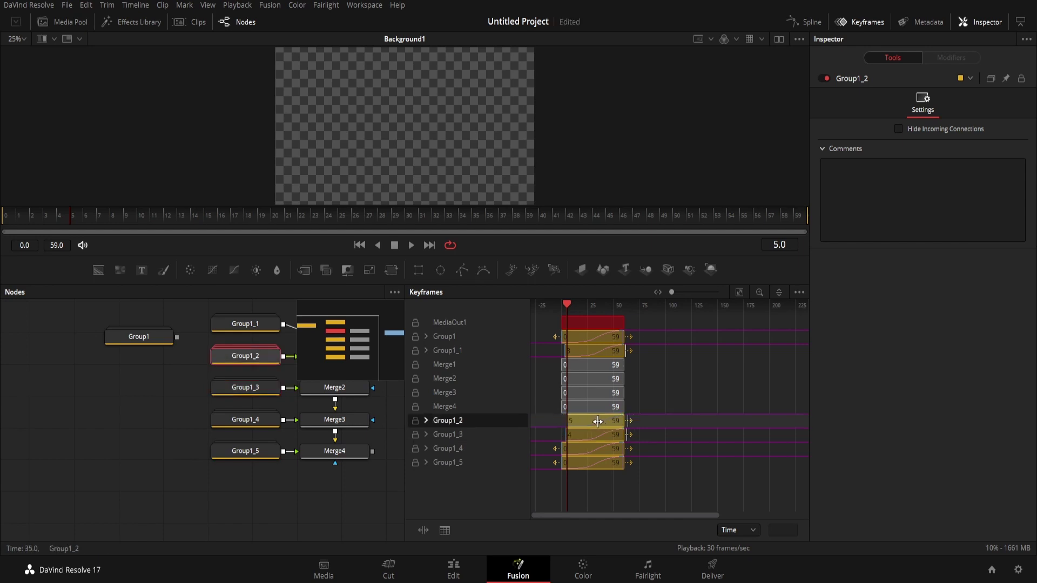
key(Right)
key(Right)
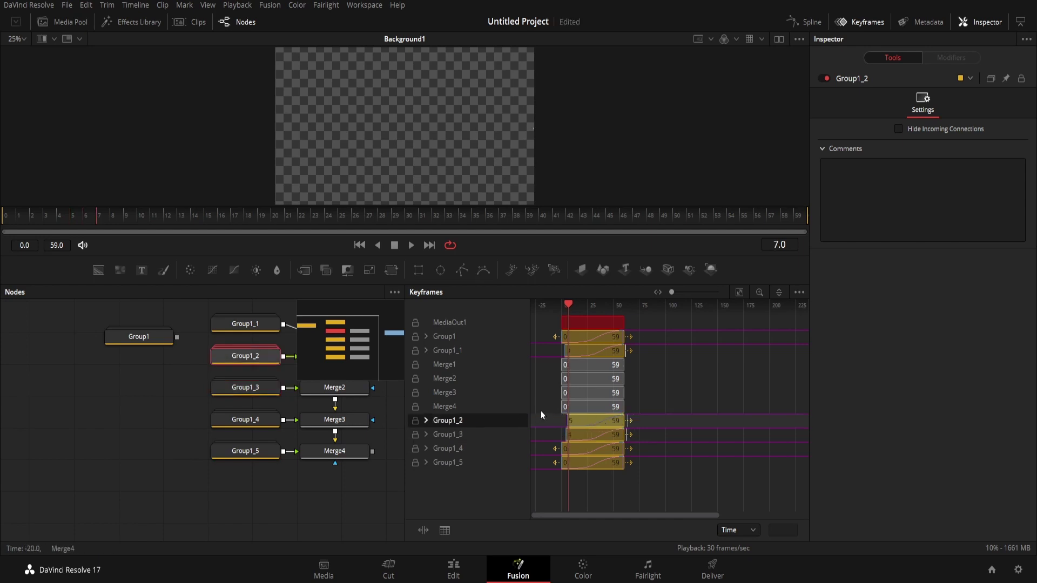
click(465, 438)
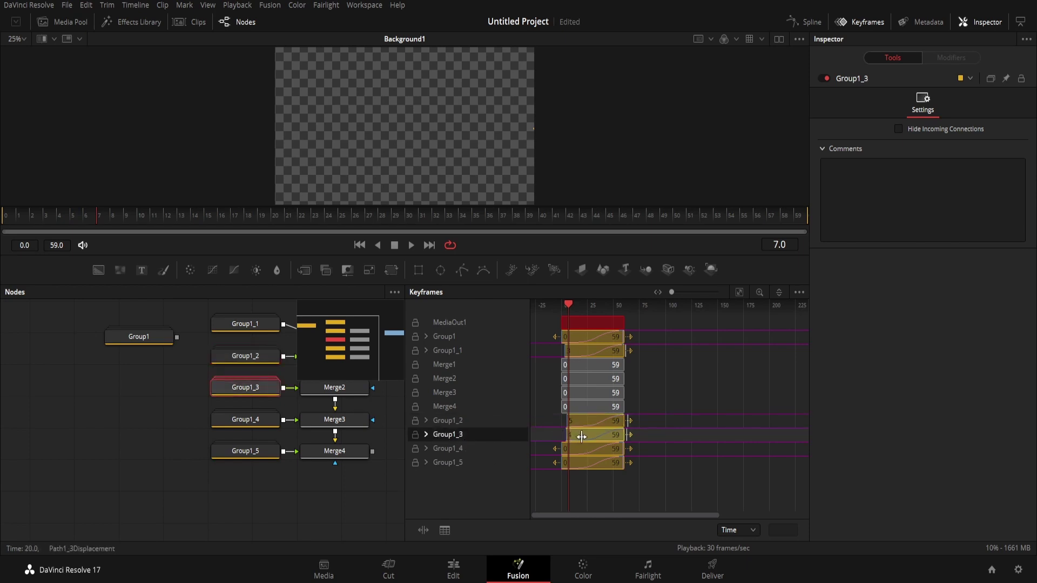
drag(578, 437, 585, 438)
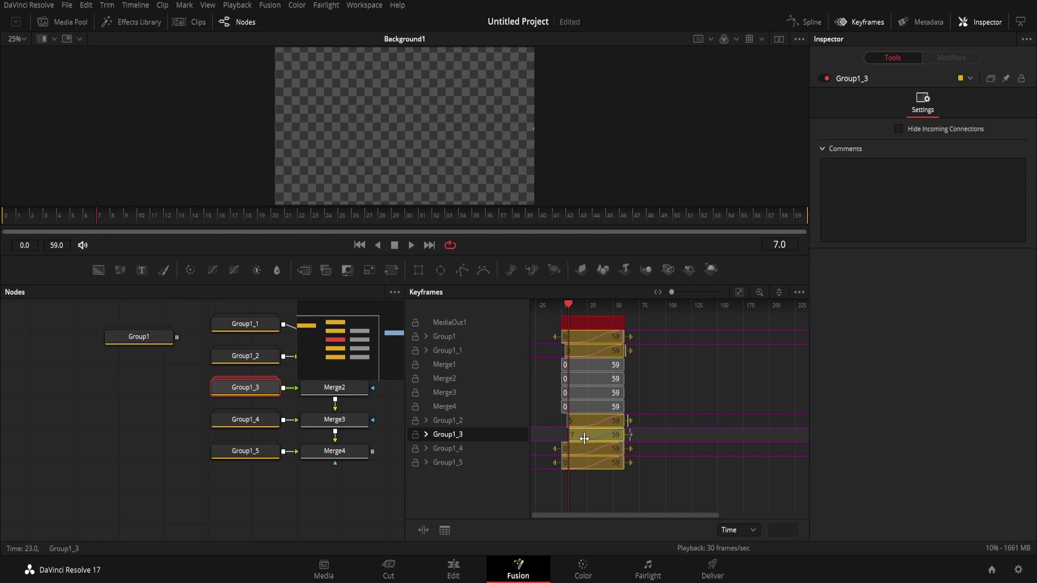
Step: Push Group1_4 and Group1_5 later so Group1_5's animation begins at frame 10
click(467, 449)
mouse_move(582, 448)
mouse_down()
mouse_move(601, 452)
mouse_move(592, 453)
mouse_up()
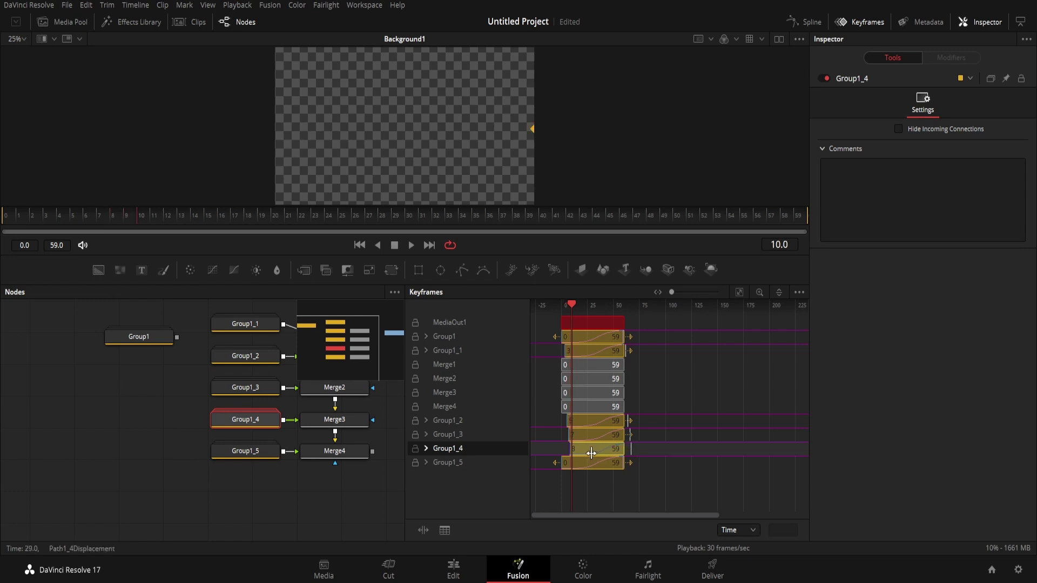
click(469, 464)
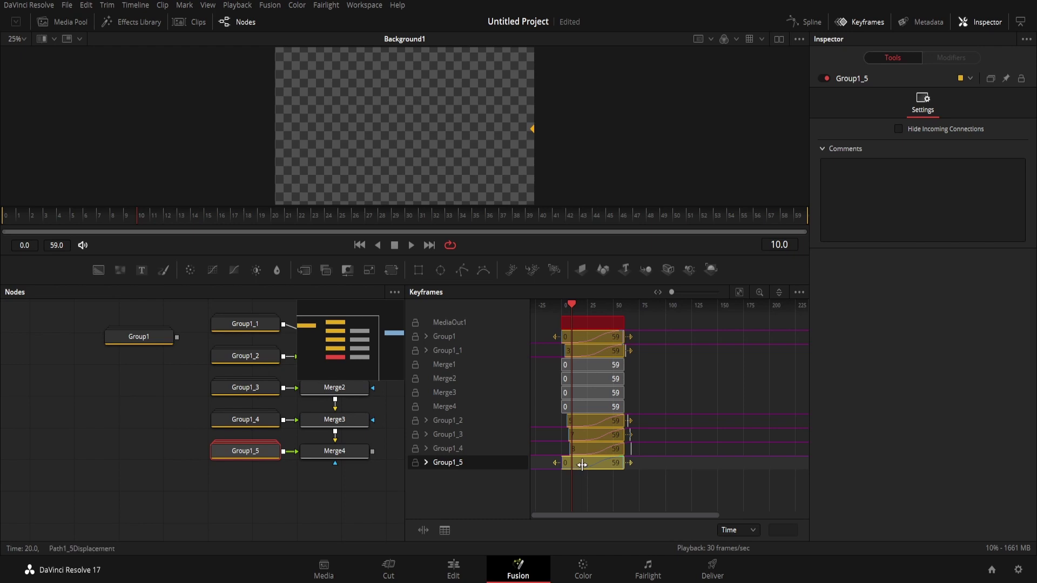
drag(582, 465, 592, 466)
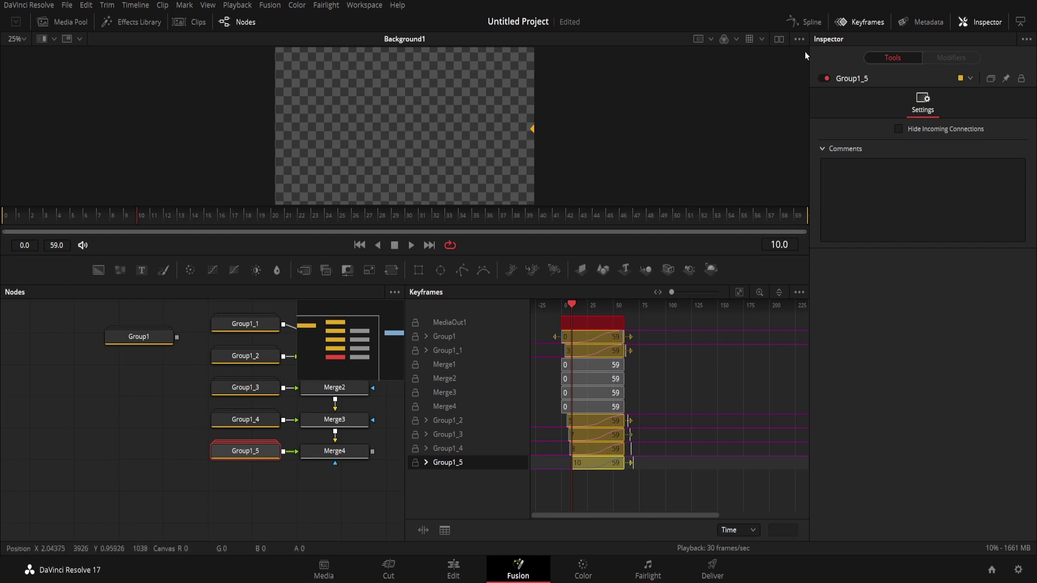
click(803, 31)
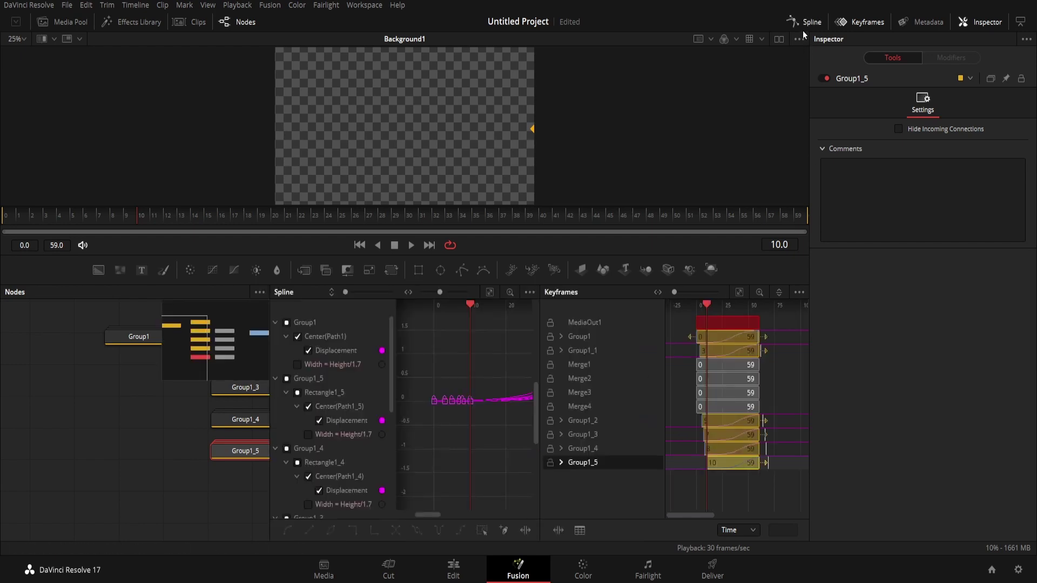
Step: Close the Spline and Keyframes views and disconnect Group1_1 from Merge1's background
click(803, 31)
click(845, 25)
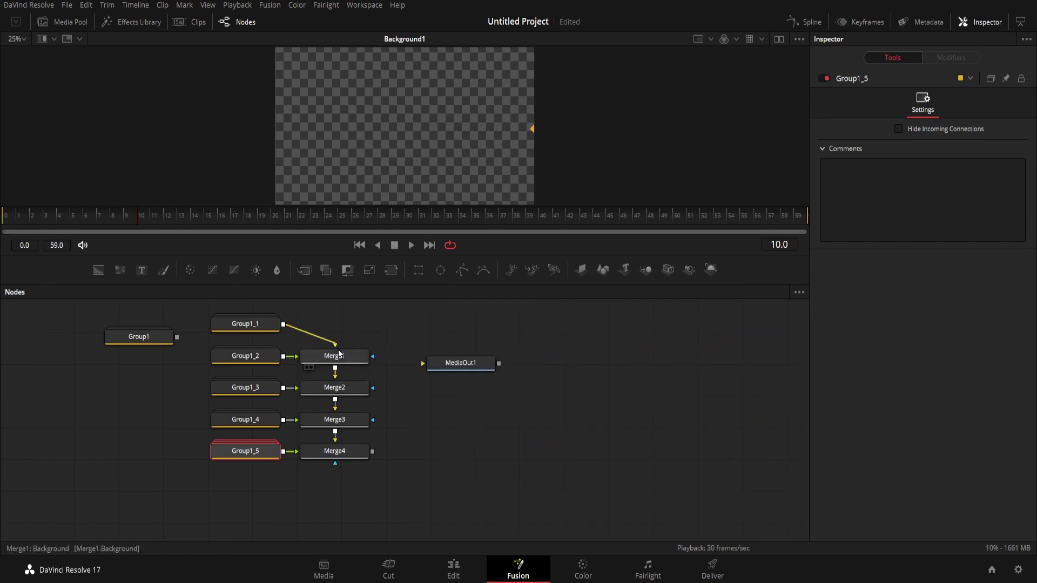
drag(334, 354, 283, 329)
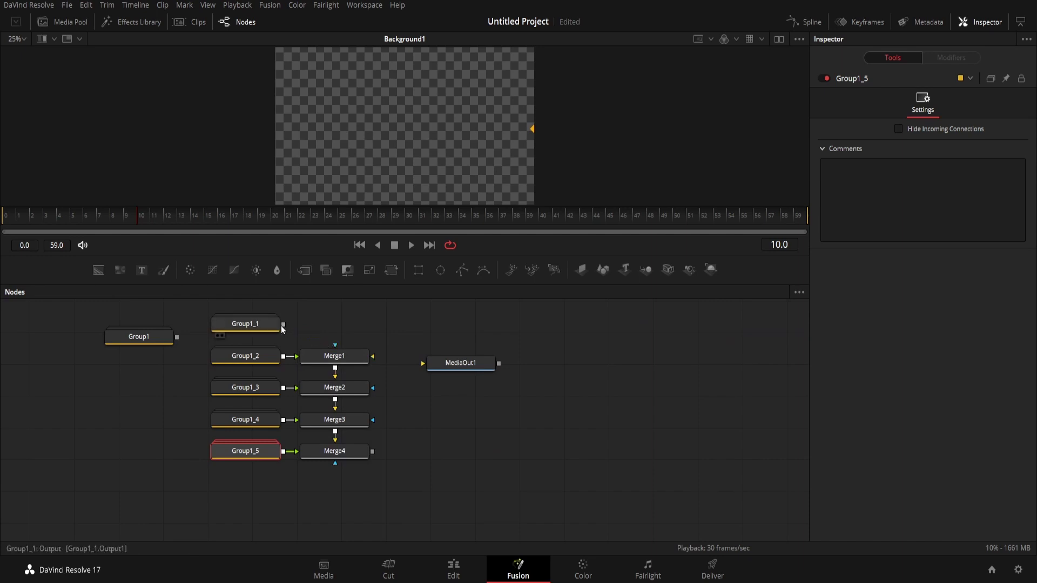
click(275, 326)
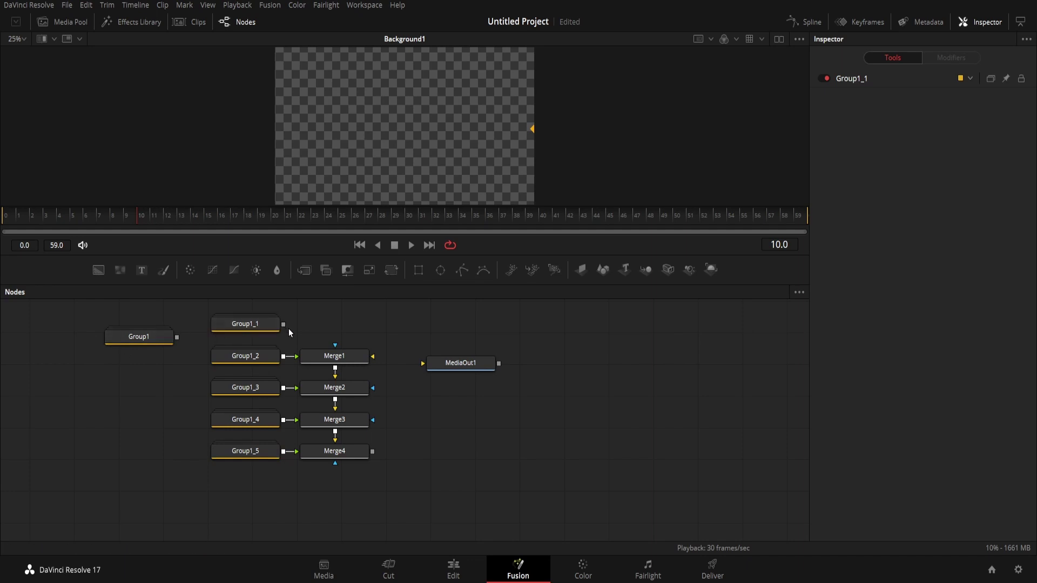
Step: Move Group1_1 beside Group1 and combine the two into a new Merge5 node
mouse_move(279, 327)
mouse_down()
mouse_move(107, 362)
mouse_move(115, 393)
mouse_move(179, 338)
mouse_up()
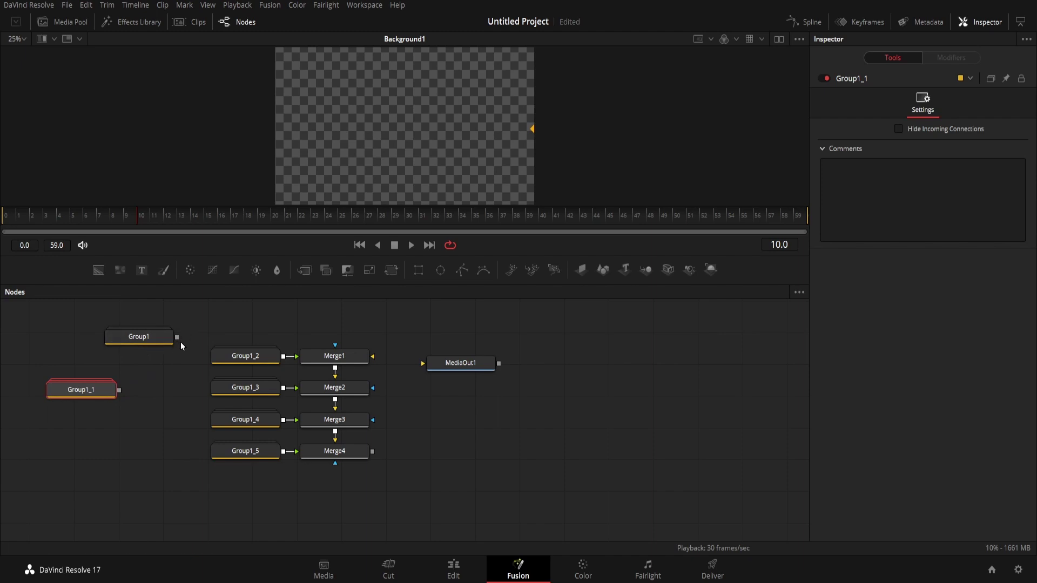
mouse_move(177, 338)
mouse_down()
mouse_move(114, 381)
mouse_move(124, 398)
mouse_move(180, 340)
mouse_up()
drag(179, 340, 175, 338)
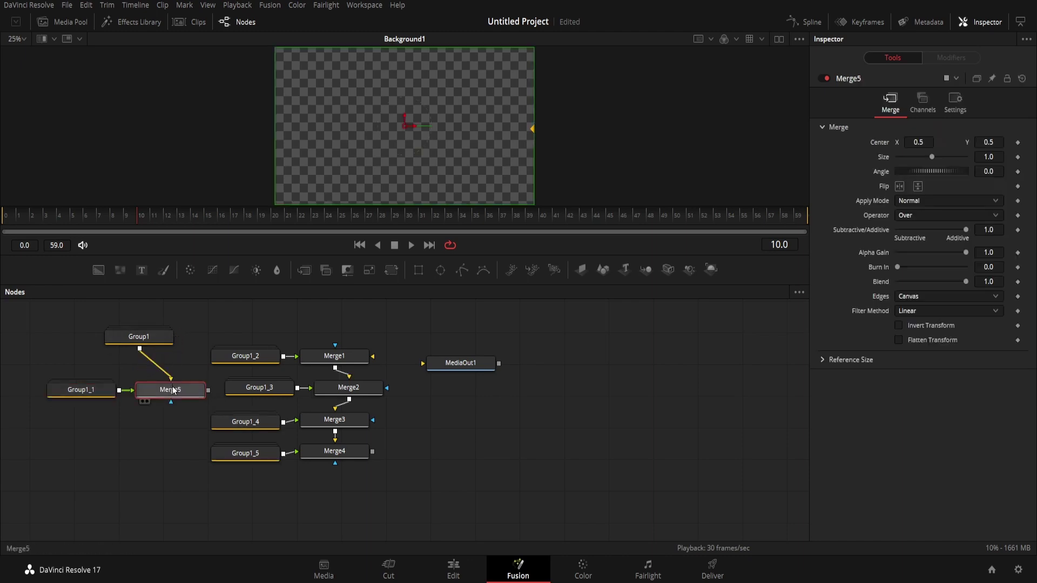
Step: Preview Merge5 in the viewer, then feed its output into Merge1's background input
key(1)
click(410, 248)
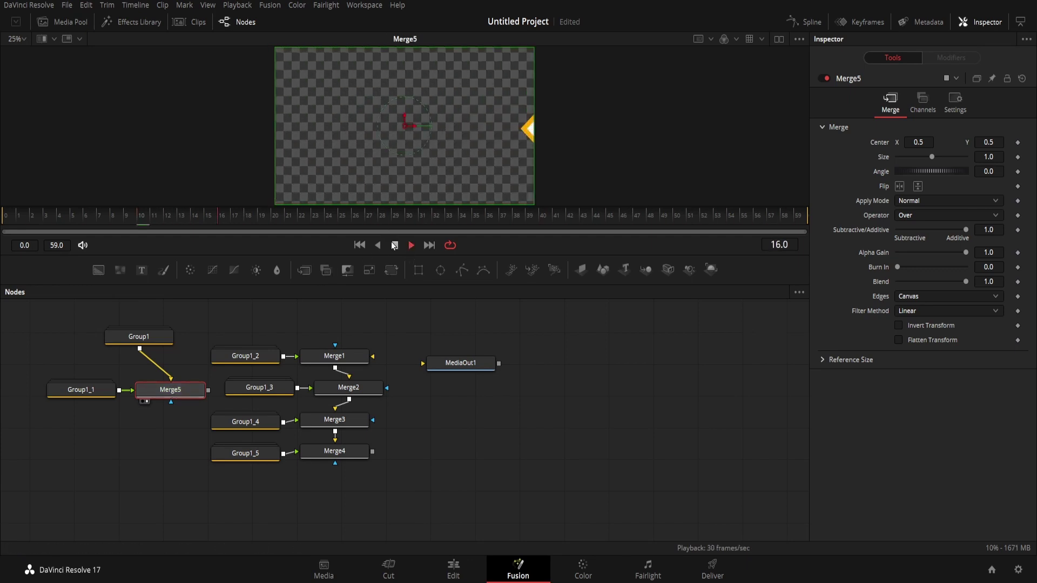
click(399, 250)
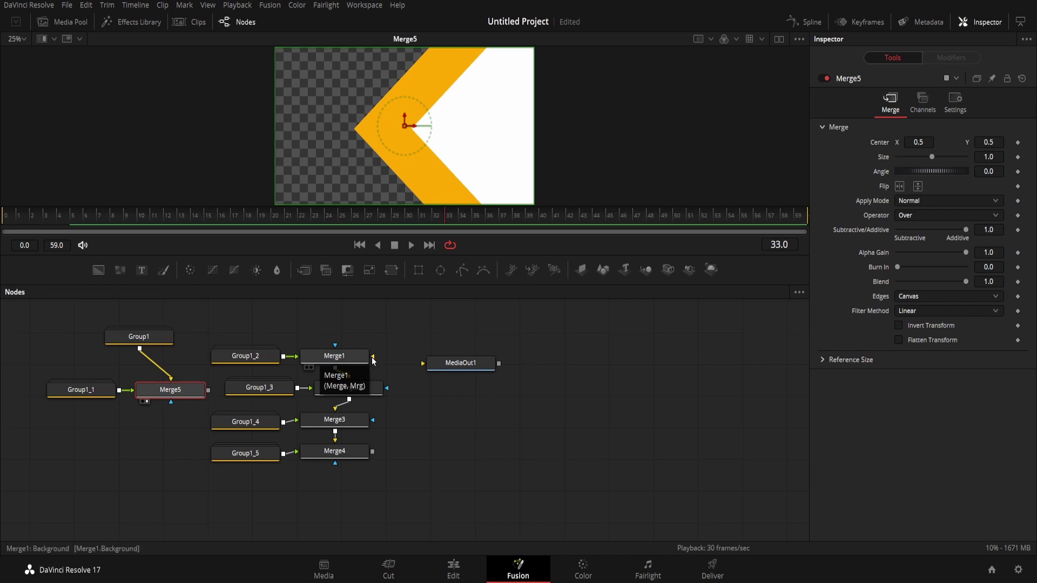
drag(377, 362, 221, 400)
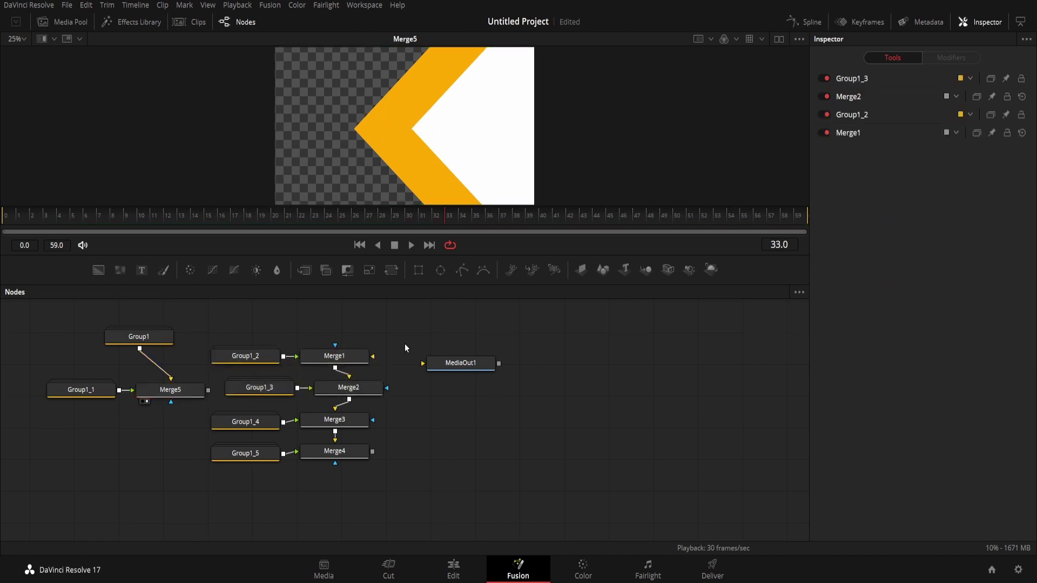
drag(373, 357, 209, 390)
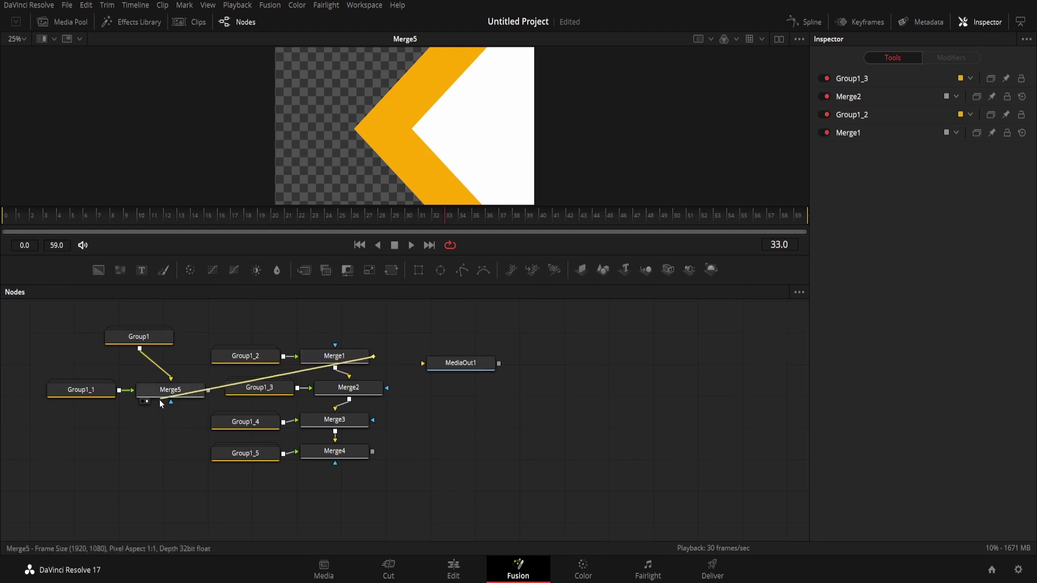
Step: View Merge4 and play the full coloured chevron animation from the first frame to frame 50
click(354, 453)
key(1)
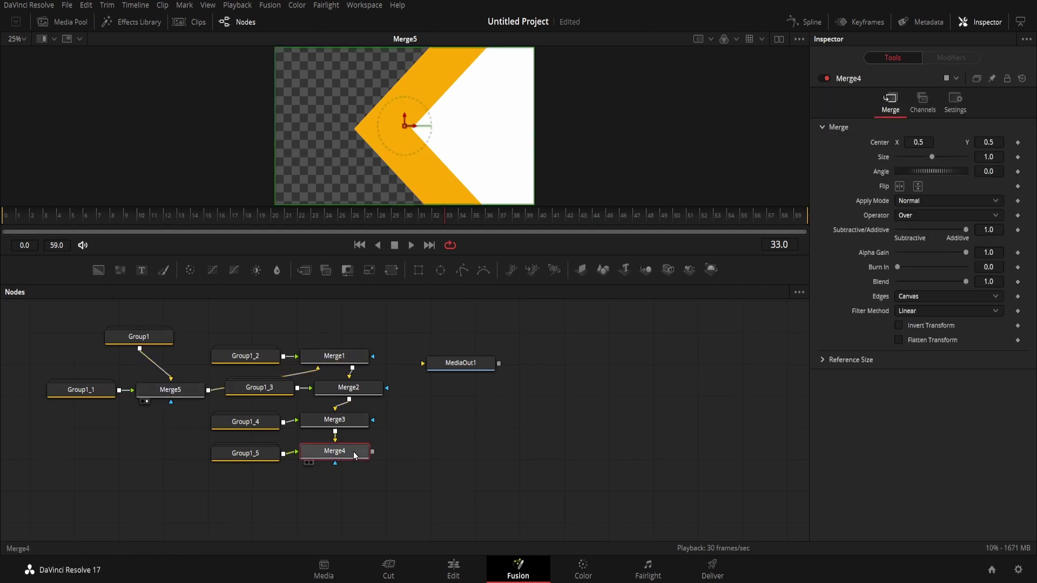
click(359, 246)
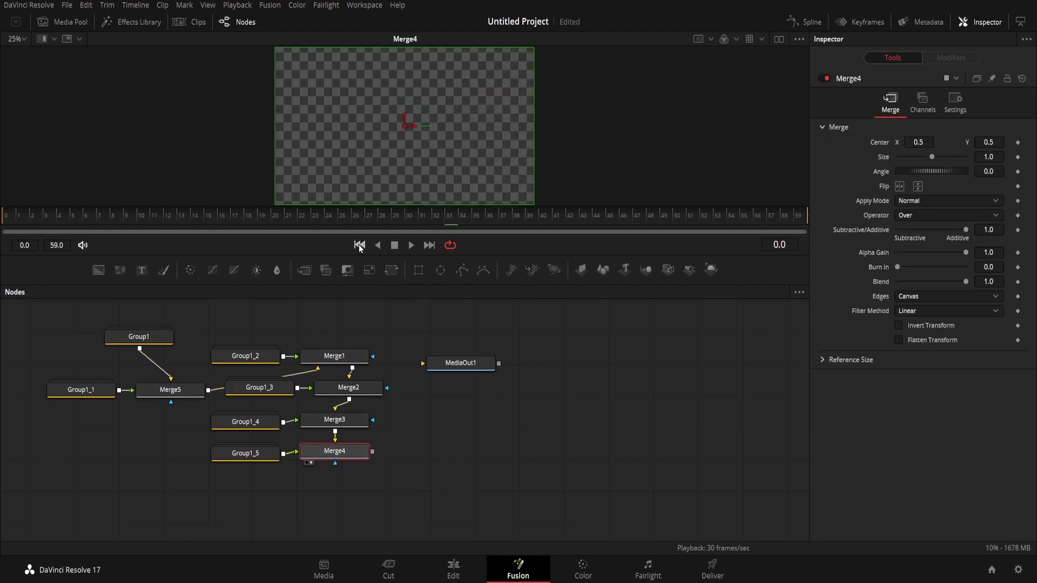
click(409, 248)
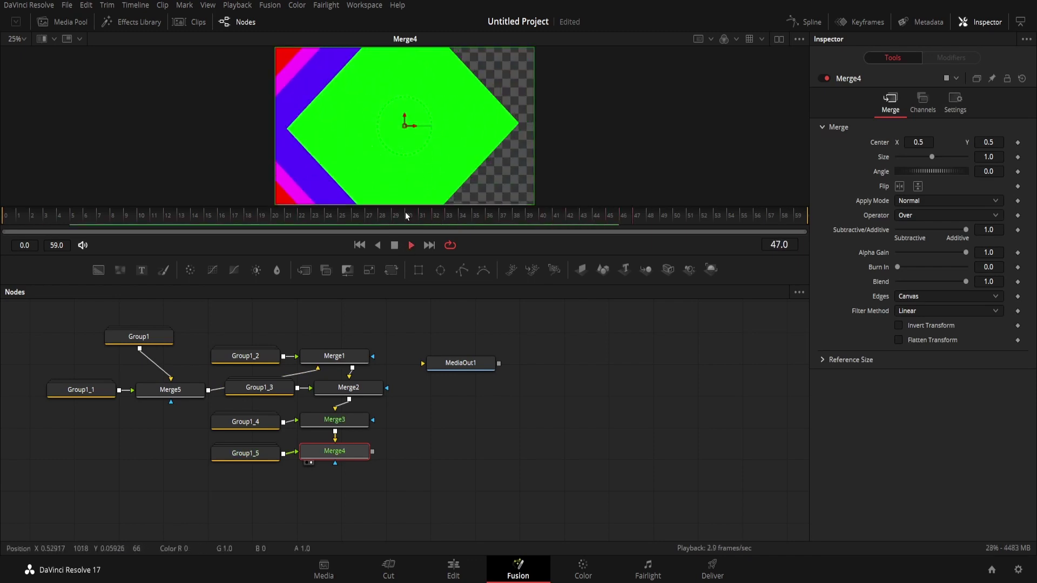
click(394, 247)
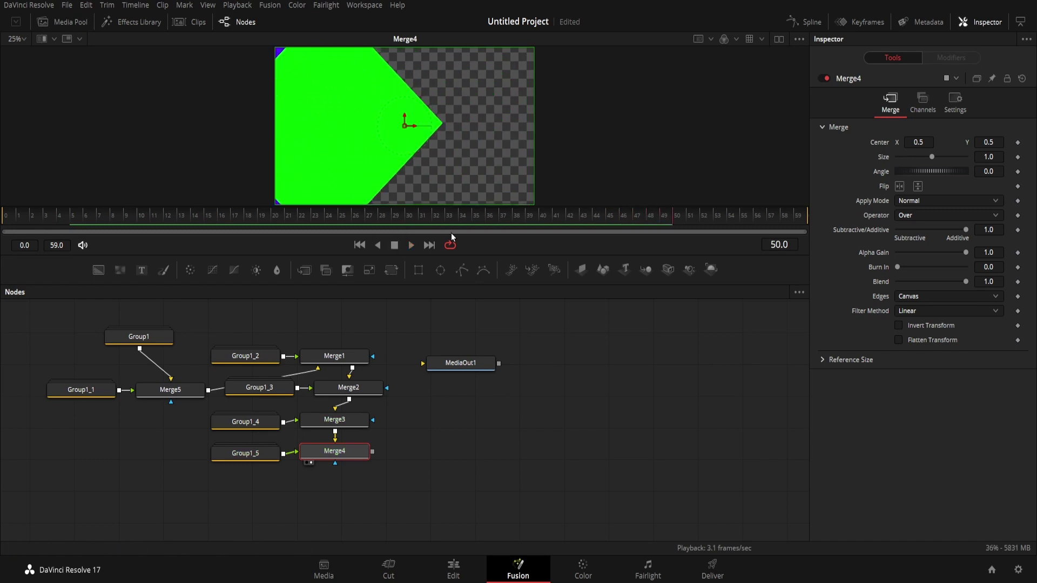
click(237, 451)
Step: Copy Group1_5 and paste the duplicate Group1_5_1 to the right of Merge4
right_click(237, 451)
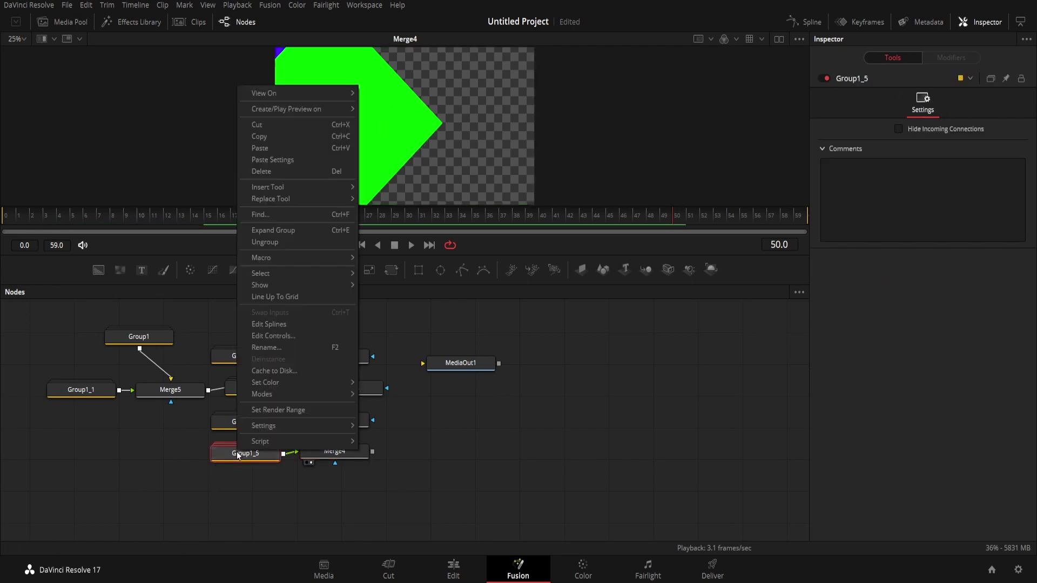
click(287, 138)
click(427, 447)
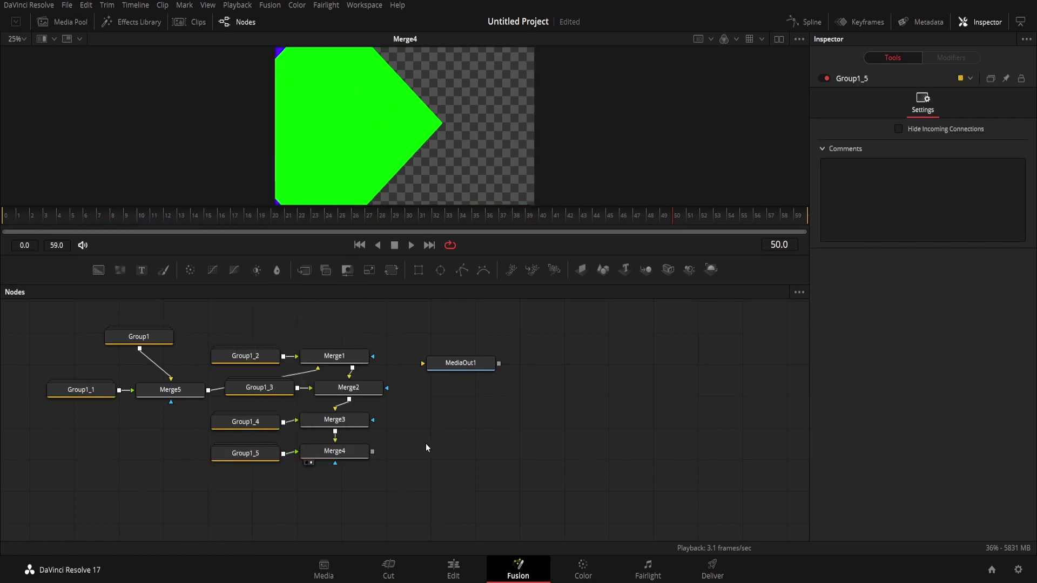
key(ctrl+v)
drag(427, 448, 441, 444)
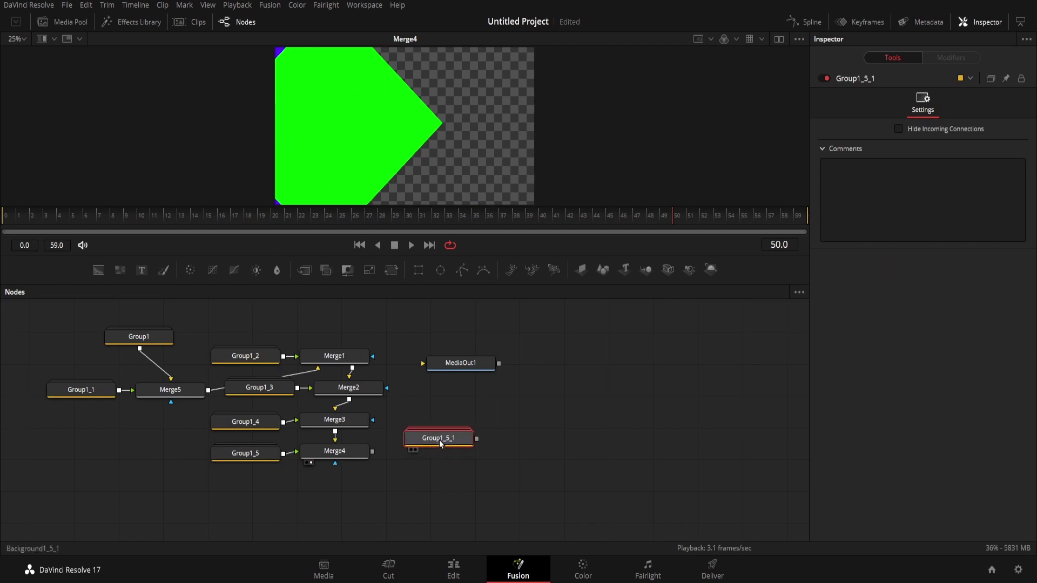
Step: Fit the viewer and step through frames around frame 40 to check the chevrons
key(j)
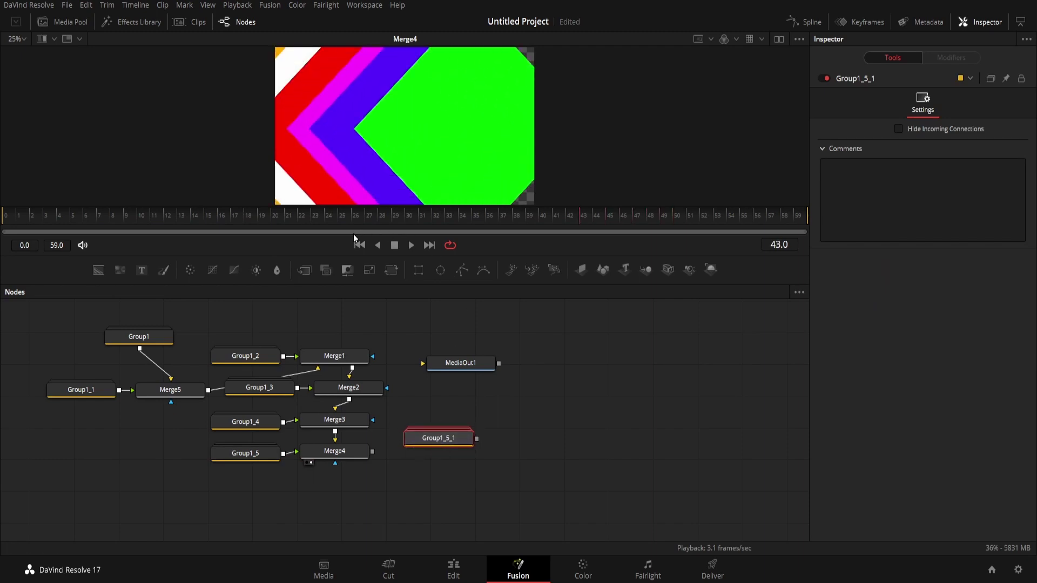
scroll(112, 80, down, 2)
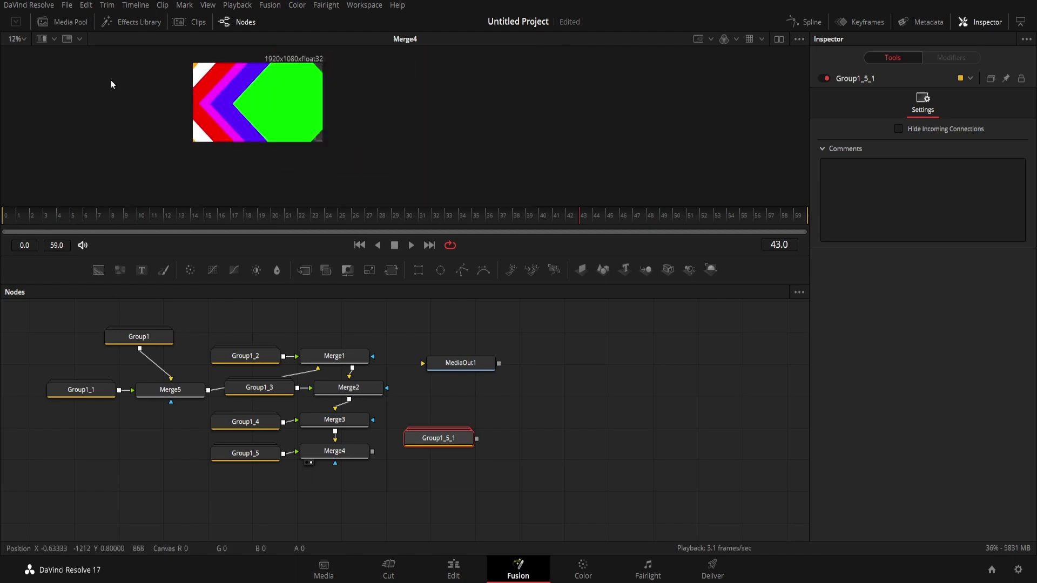
scroll(111, 80, up, 3)
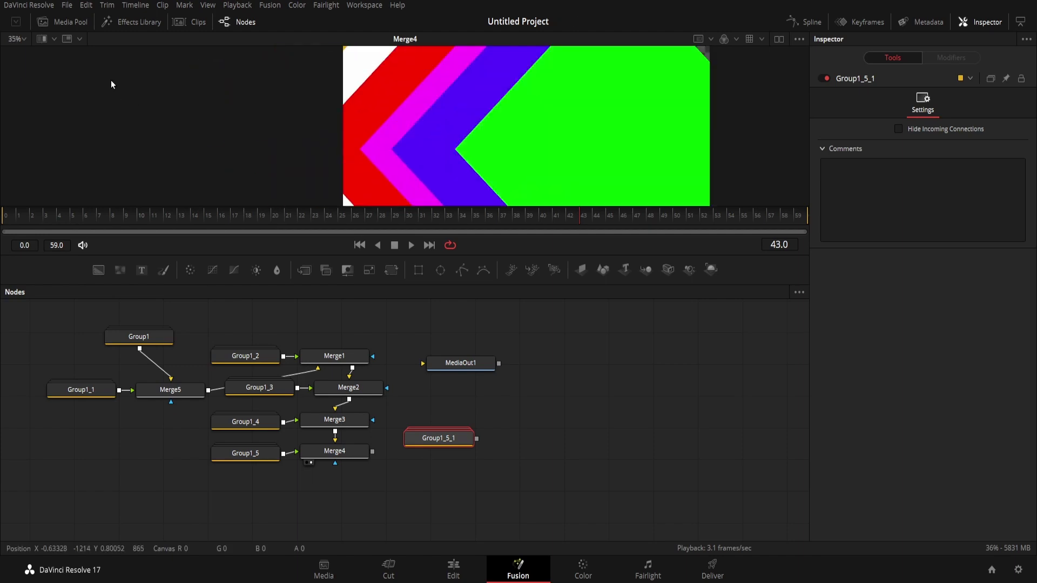
key(ctrl+f)
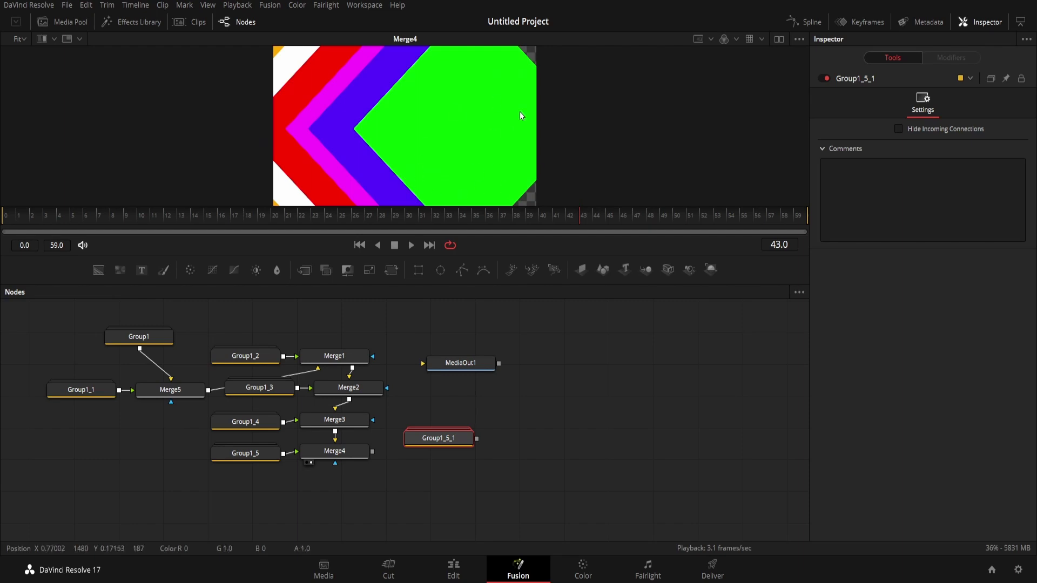
key(Right)
key(Left)
key(Left)
key(Left)
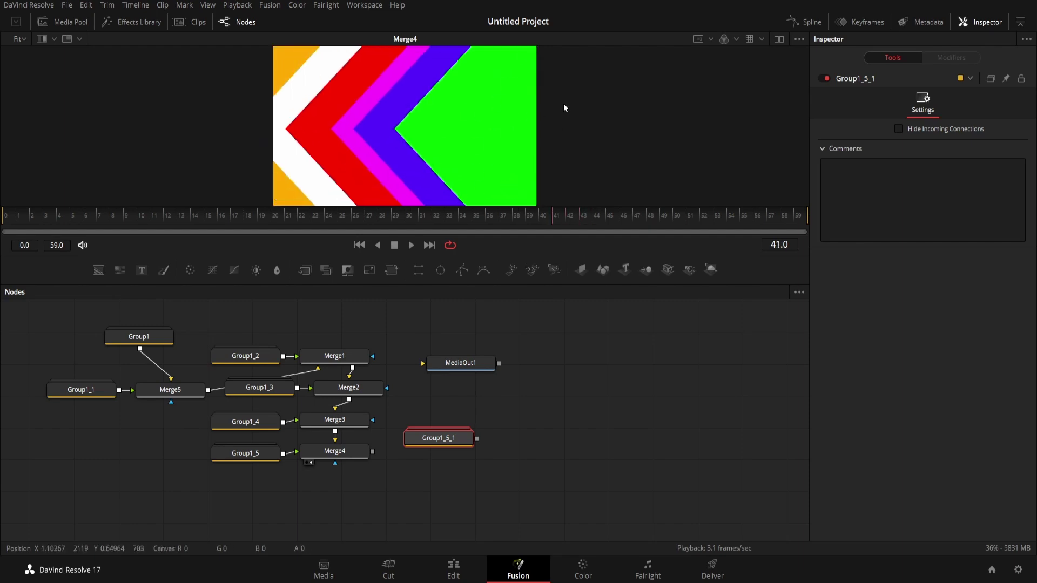
key(Left)
key(Left)
key(Right)
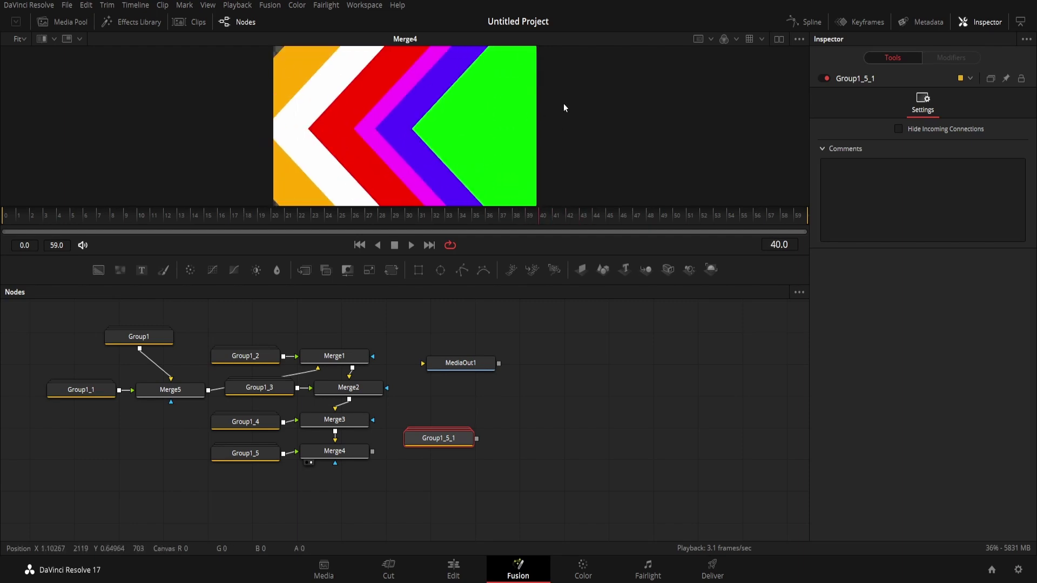
key(Left)
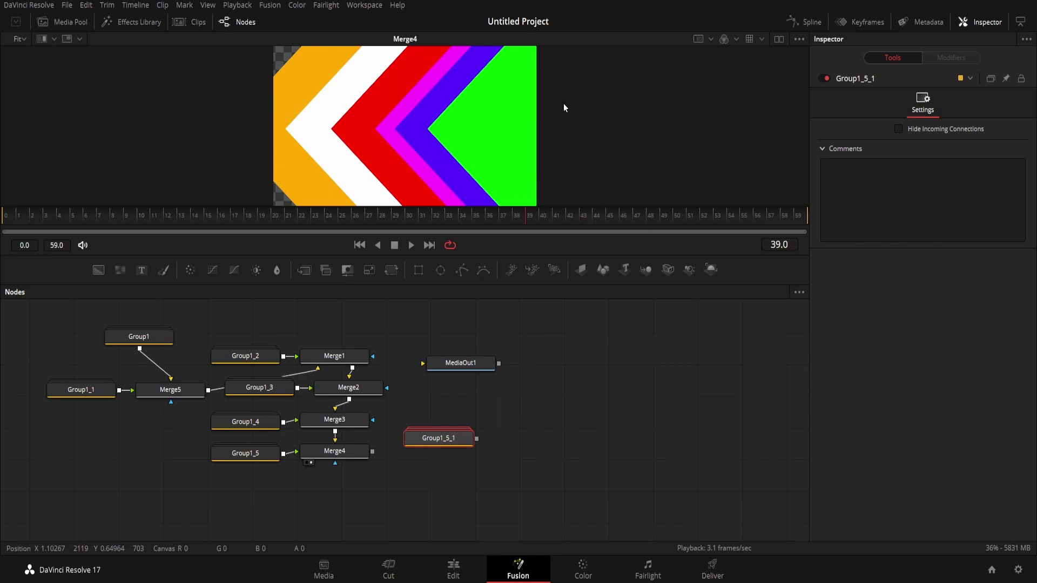
key(Right)
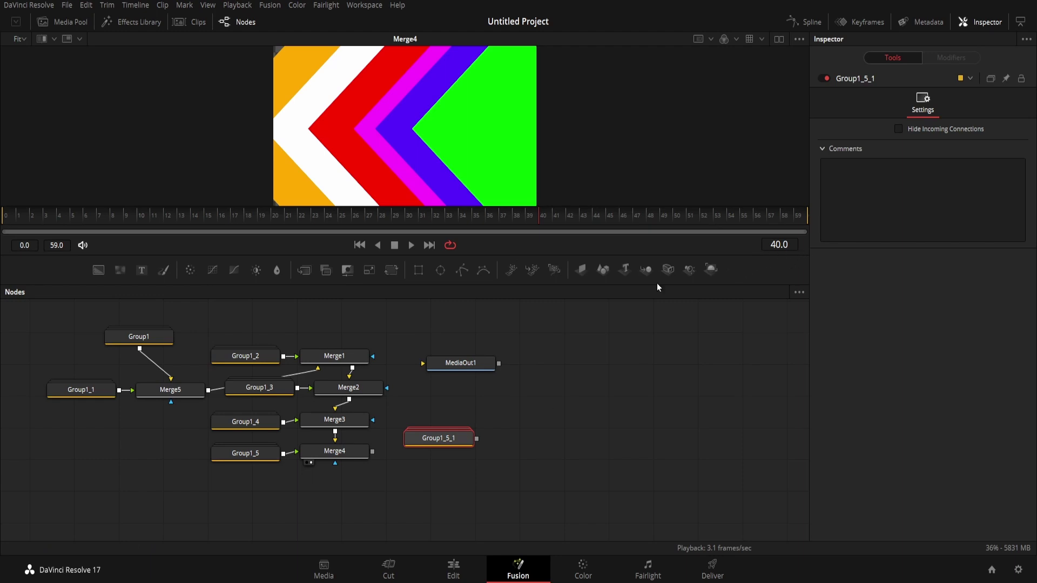
click(855, 23)
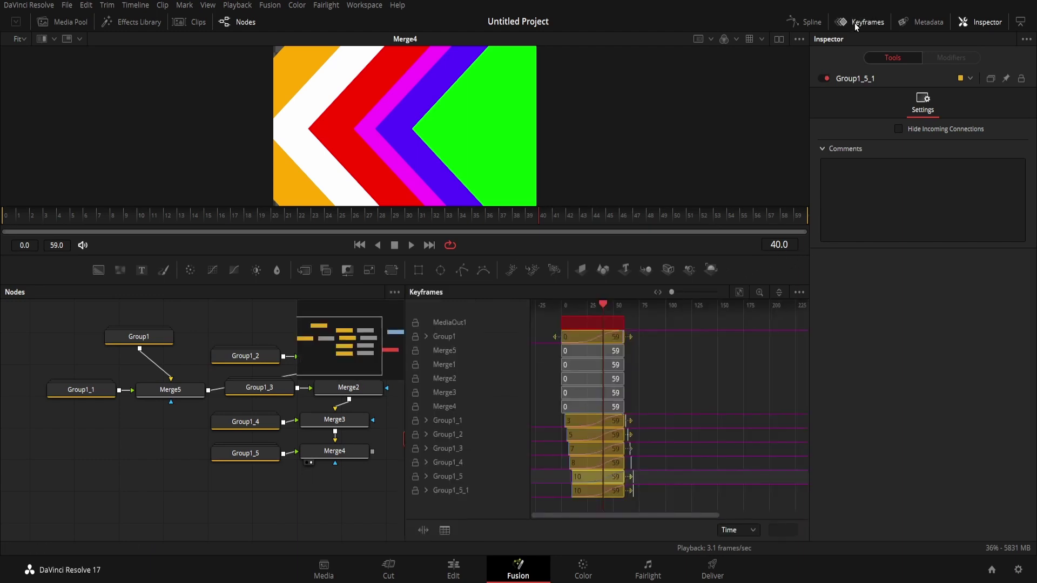
Step: Shift Group1_5_1's animation start much later, past frame 50, in the Keyframes view
click(452, 490)
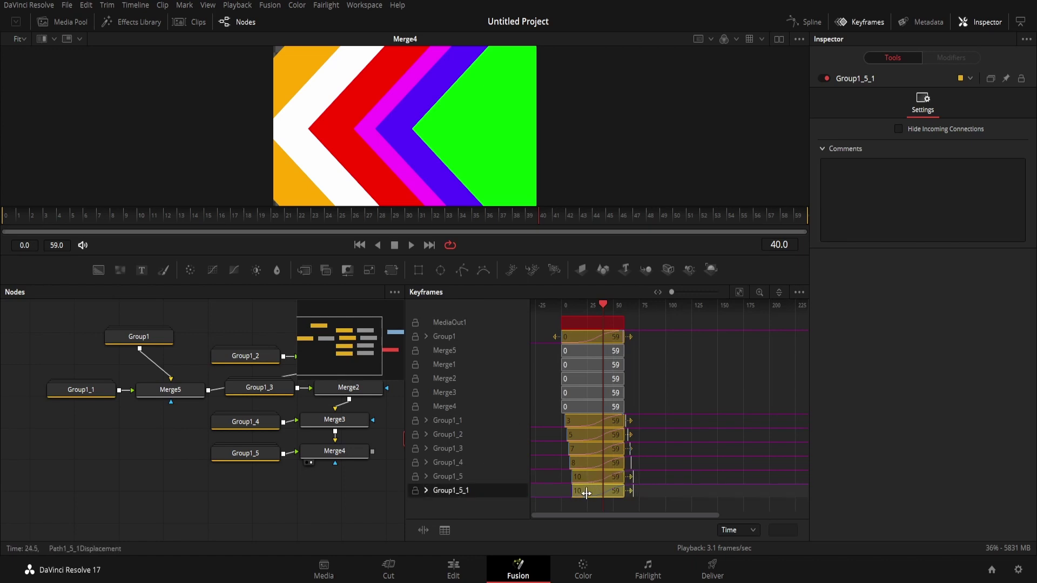
drag(586, 493, 617, 493)
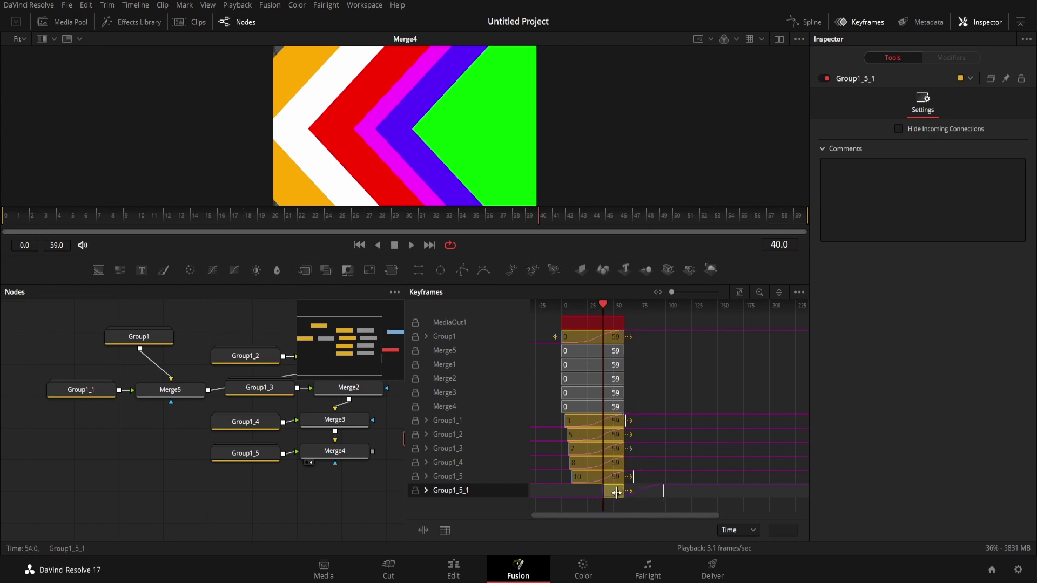
click(868, 21)
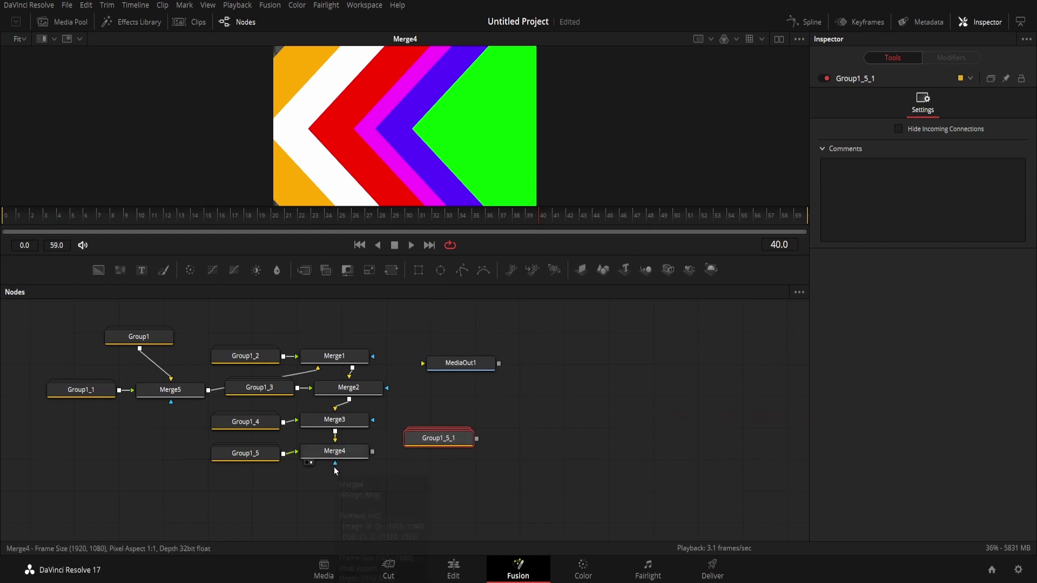
Step: Wire Group1_5_1 into Merge4's mask input and enable Apply Mask Inverted
drag(335, 457, 346, 471)
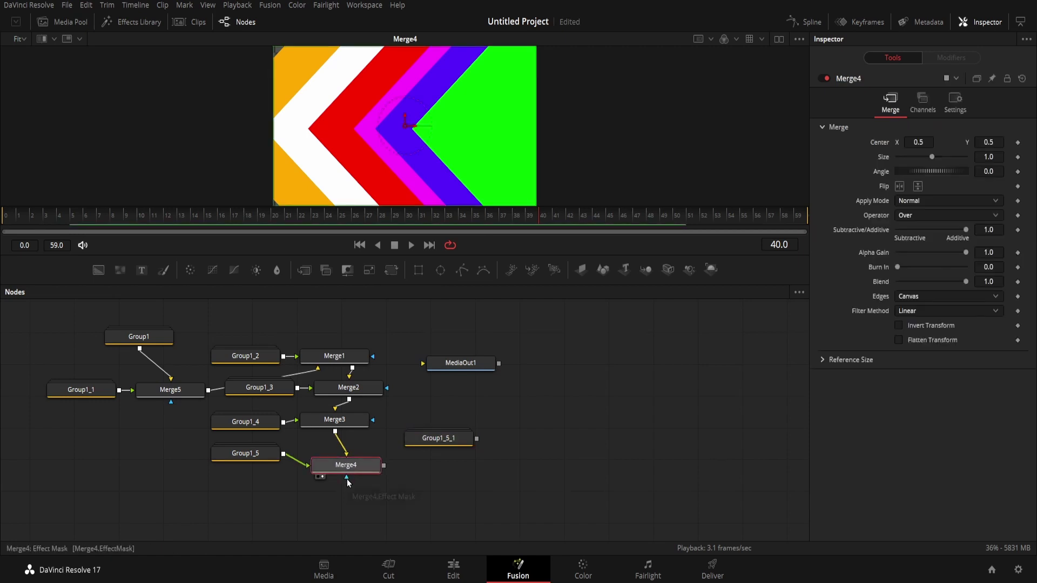
drag(347, 479, 440, 444)
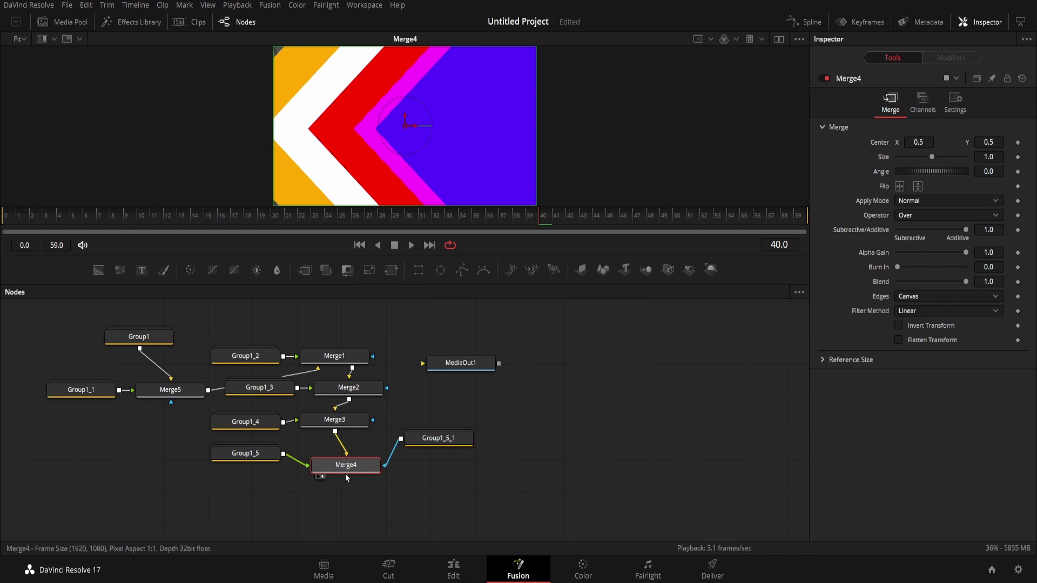
click(956, 101)
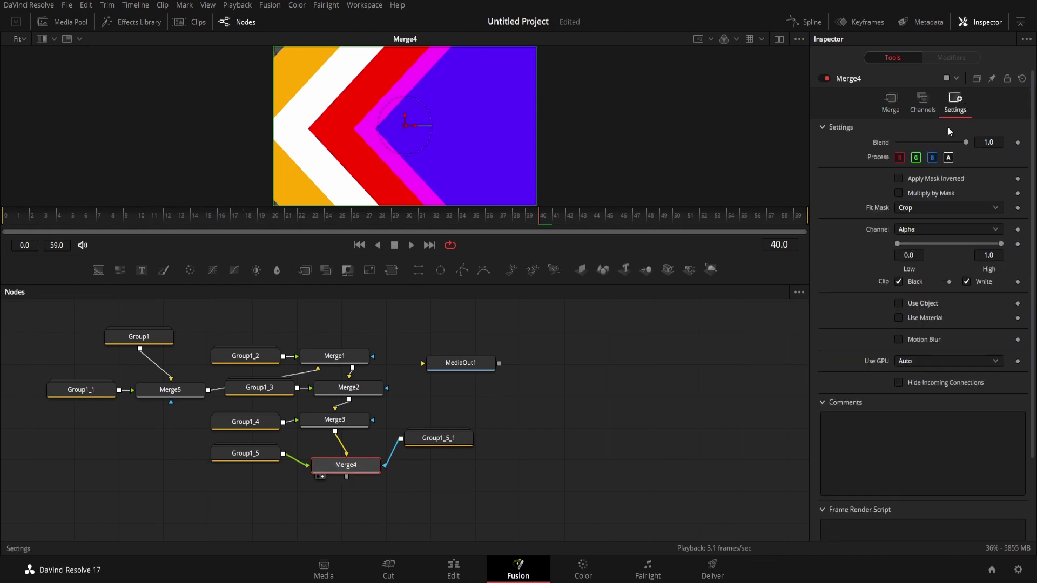
click(896, 178)
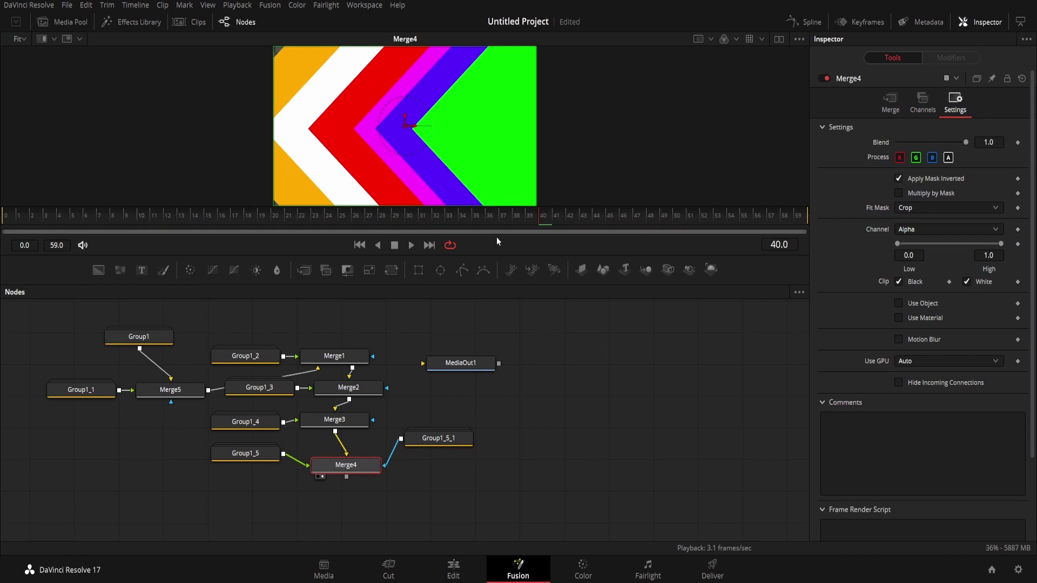
Step: Preview the masked animation from the start, then disconnect Group1_5_1 from Merge4's mask
click(411, 246)
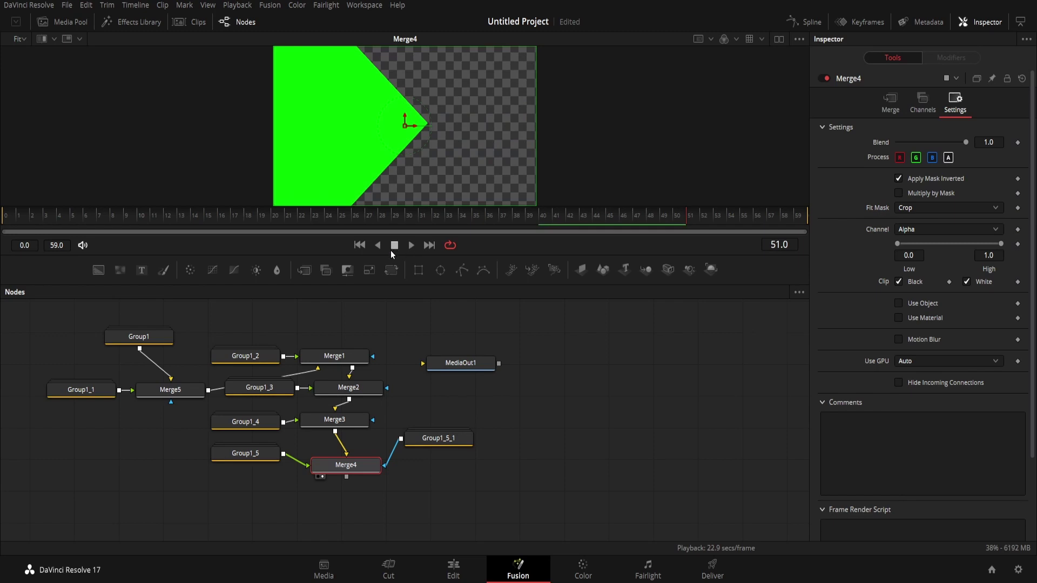
mouse_move(363, 463)
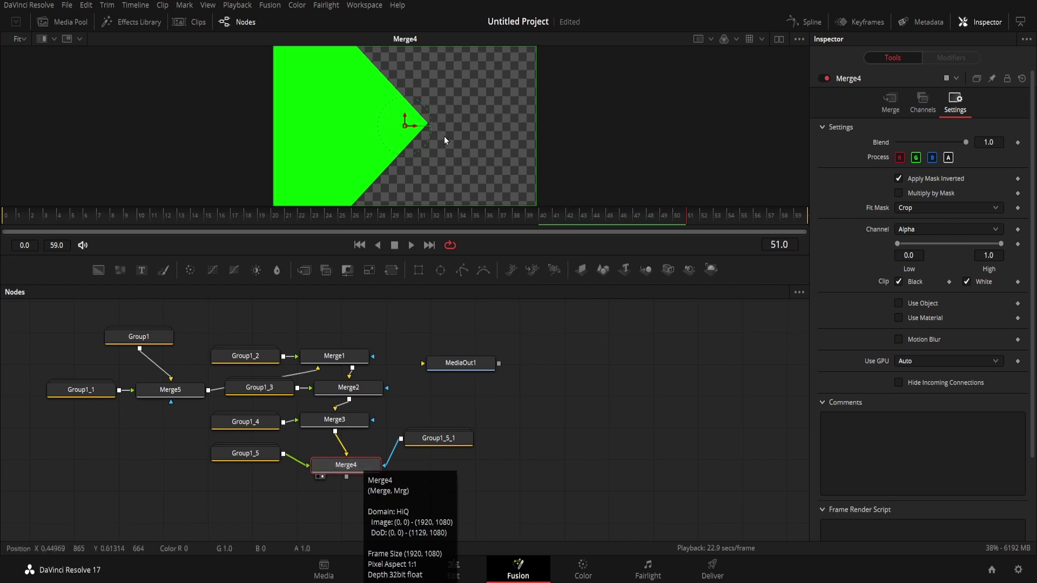
click(363, 246)
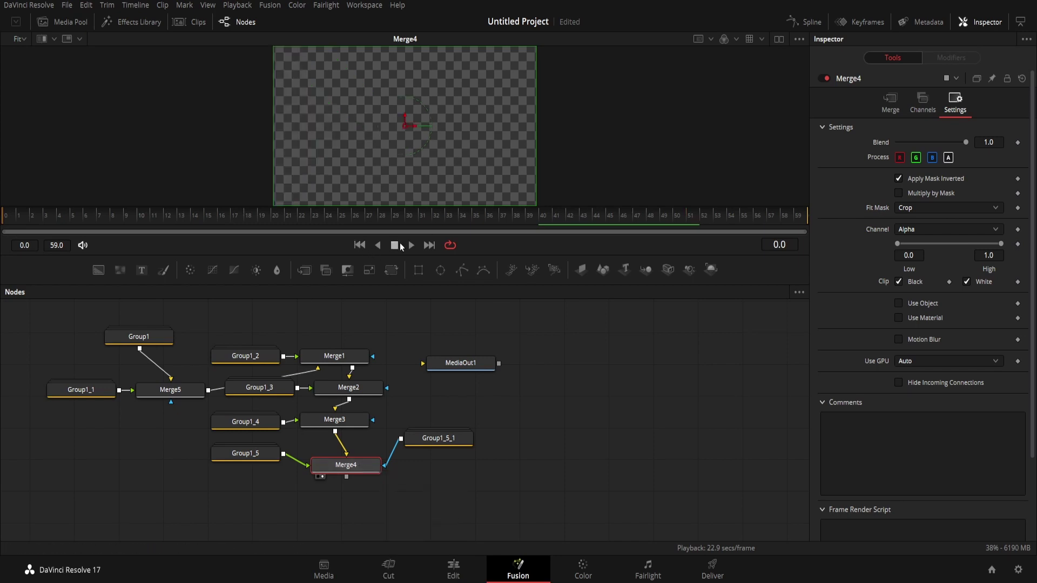
click(412, 248)
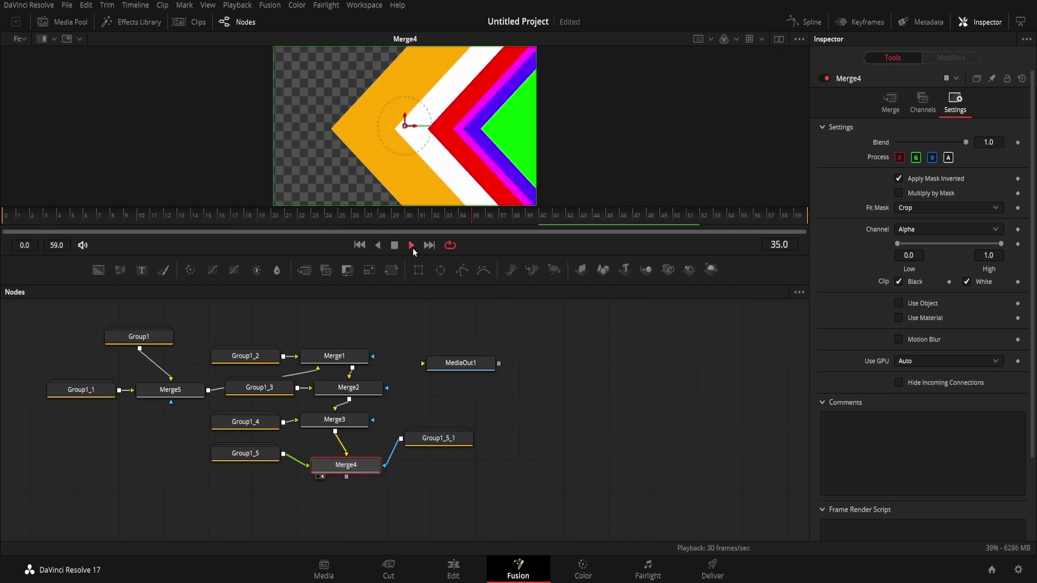
click(413, 248)
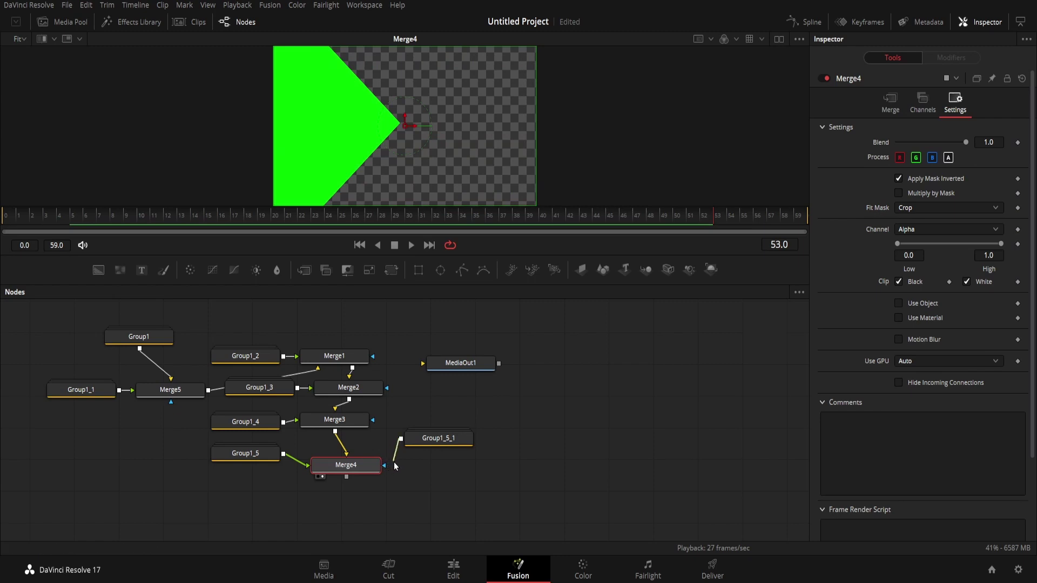
drag(388, 468, 397, 462)
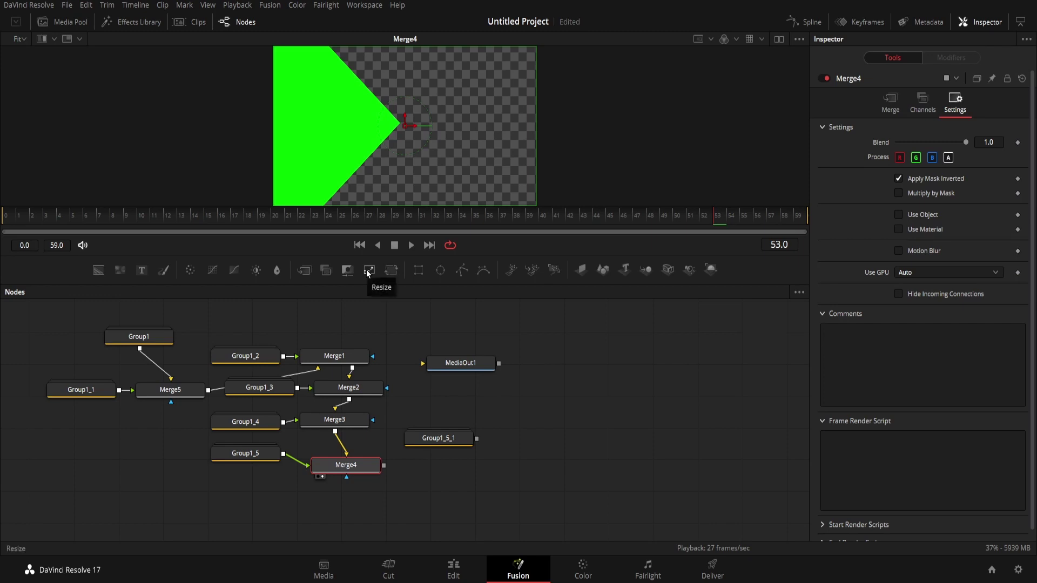
Step: Add Merge6 after Merge4, feed a new Background2 node into it, and view Merge6
click(304, 270)
drag(459, 472, 430, 503)
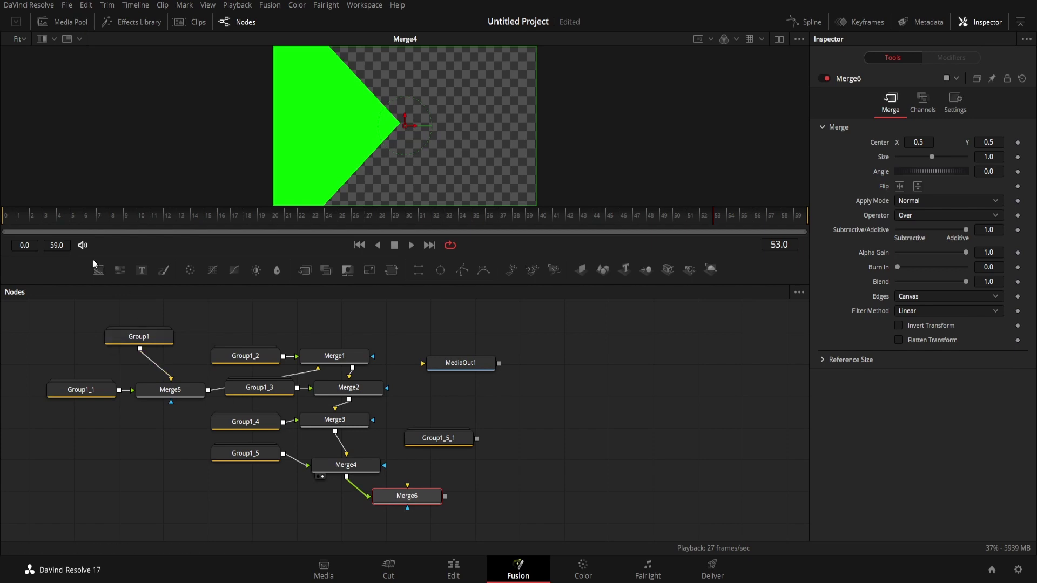
mouse_move(99, 272)
mouse_down()
mouse_move(296, 501)
mouse_move(326, 503)
mouse_up()
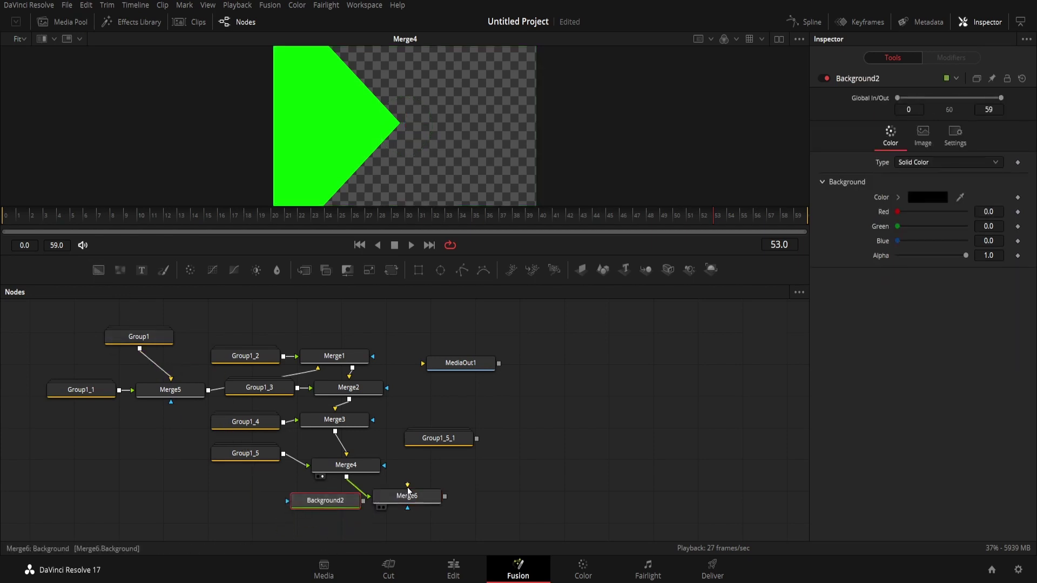
drag(407, 487, 341, 505)
click(393, 498)
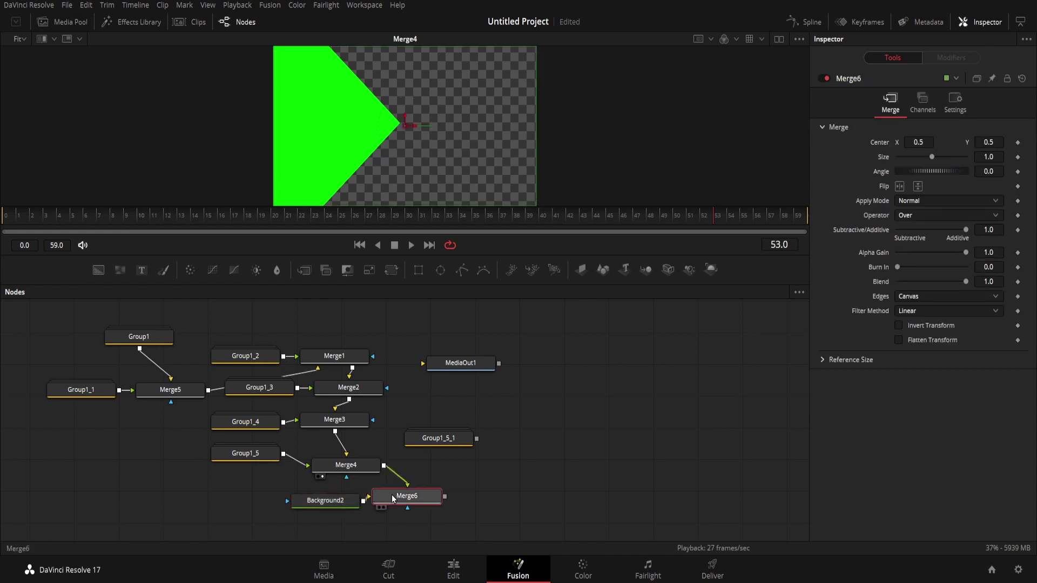
key(1)
Step: Set Background2's alpha to 0 for a transparent background
click(332, 501)
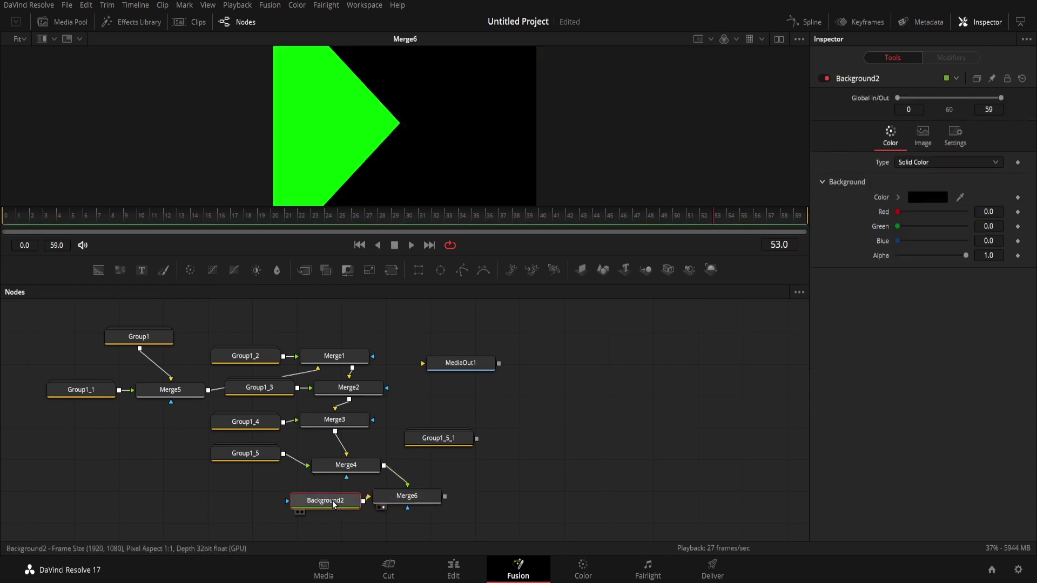
click(983, 256)
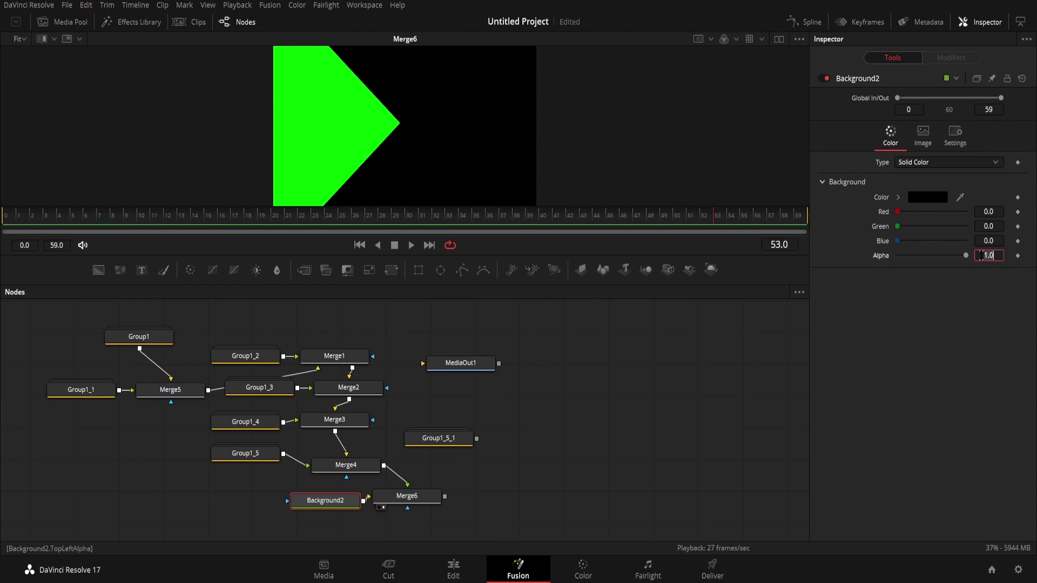
text(0)
key(Return)
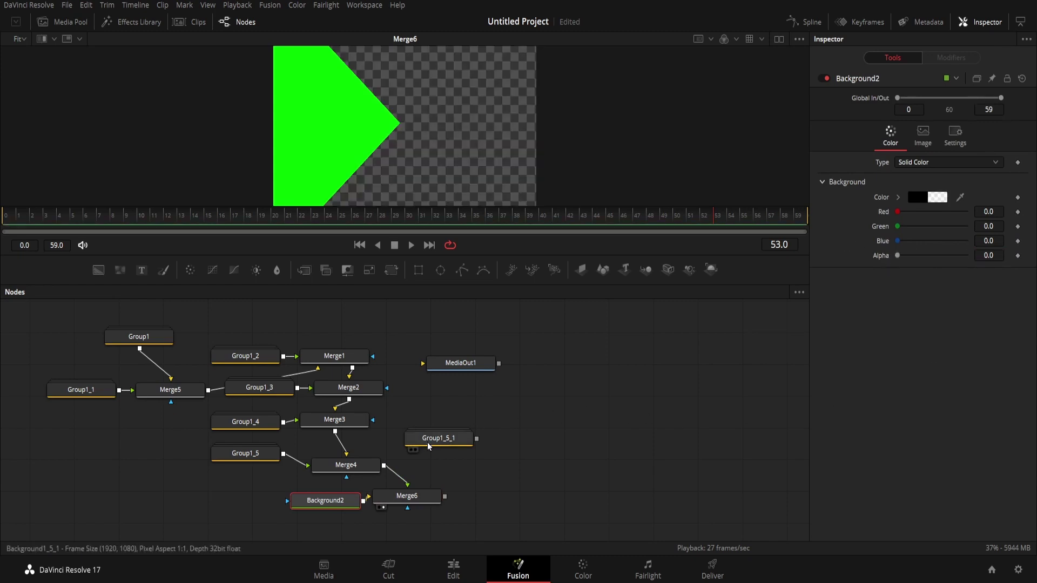
click(426, 440)
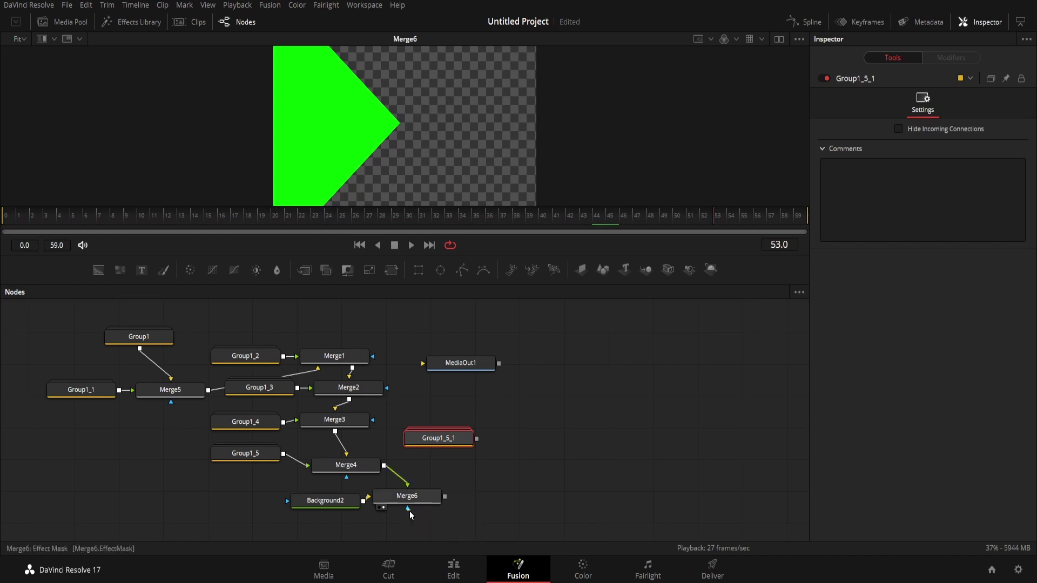
Step: Connect Group1_5_1 to Merge6's mask input and turn off Merge4's mask inversion
drag(408, 509, 440, 444)
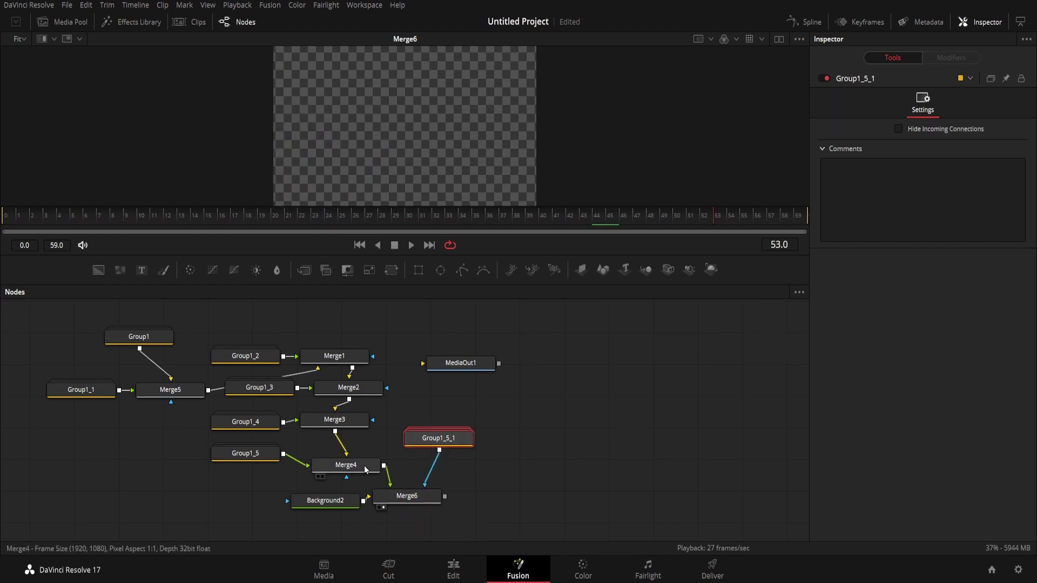
click(346, 465)
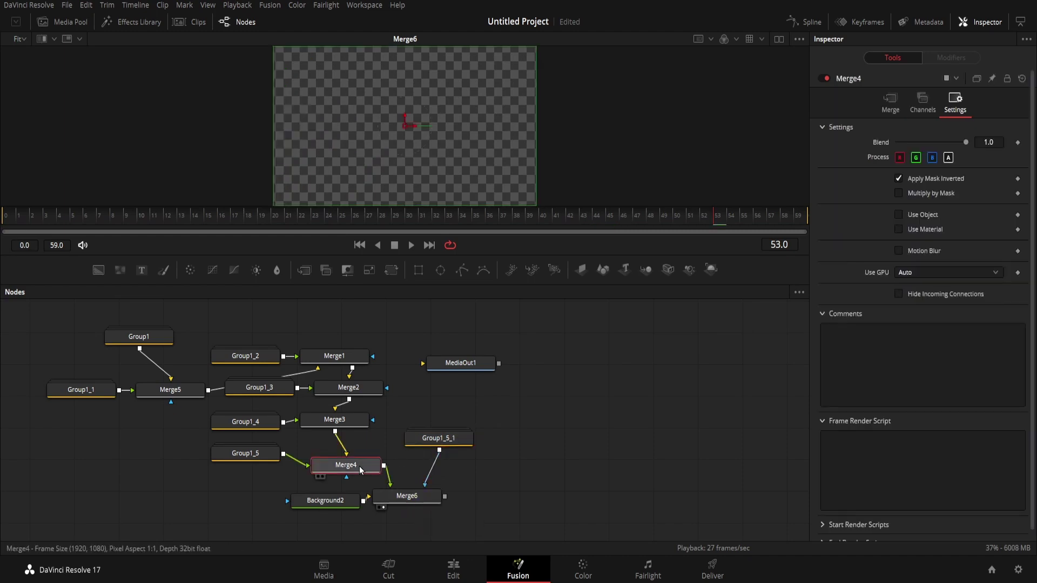
click(911, 181)
Step: Enable Apply Mask Inverted on Merge6 and preview the transition from the start
click(410, 496)
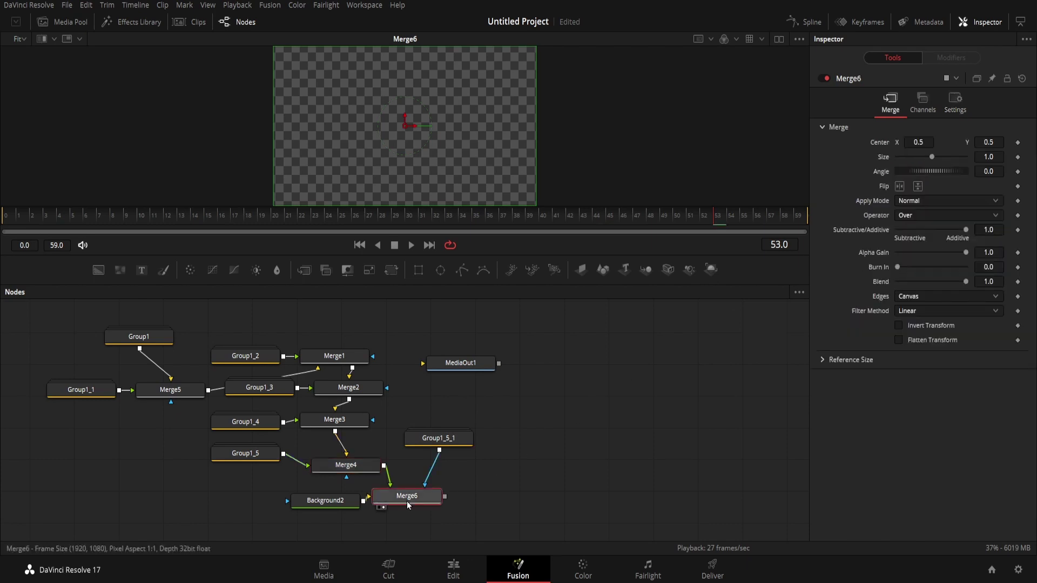
click(955, 102)
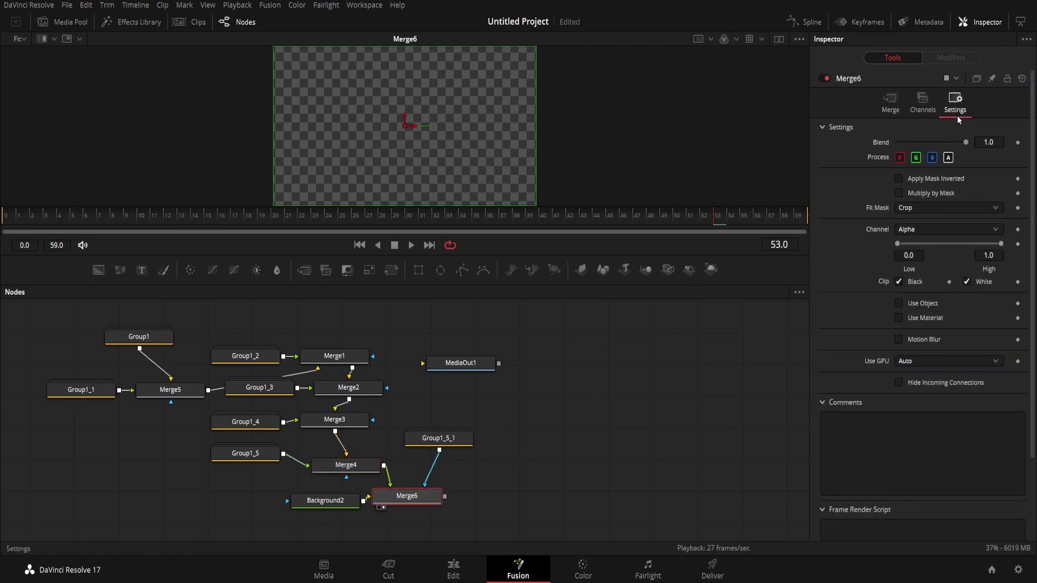
click(900, 184)
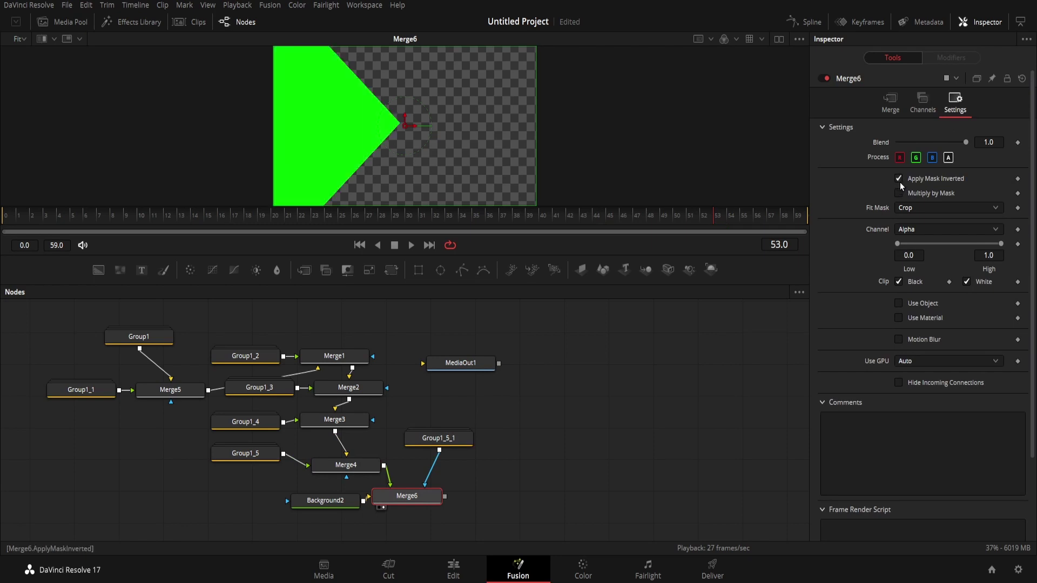
click(363, 249)
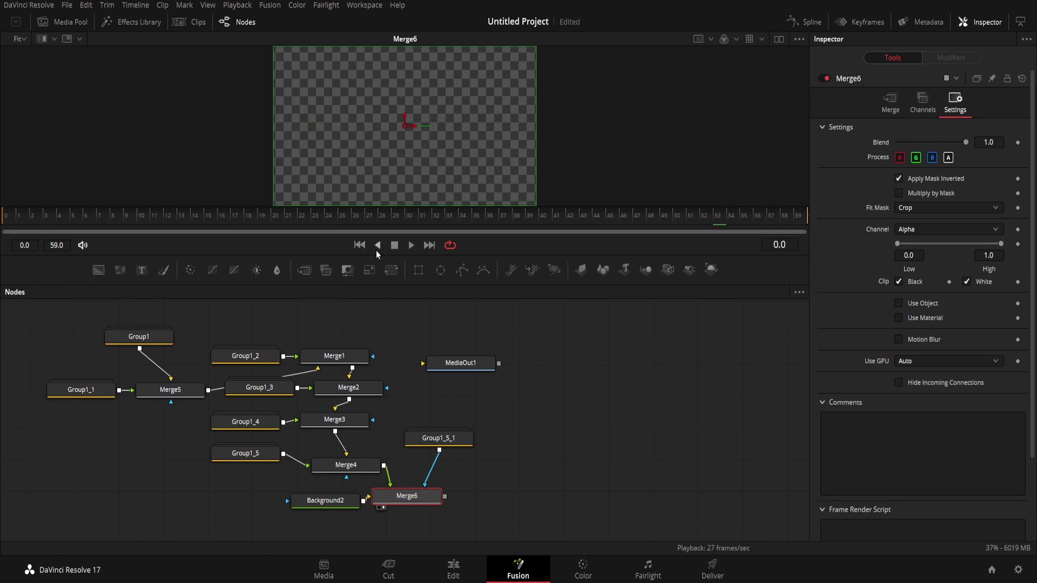
click(409, 247)
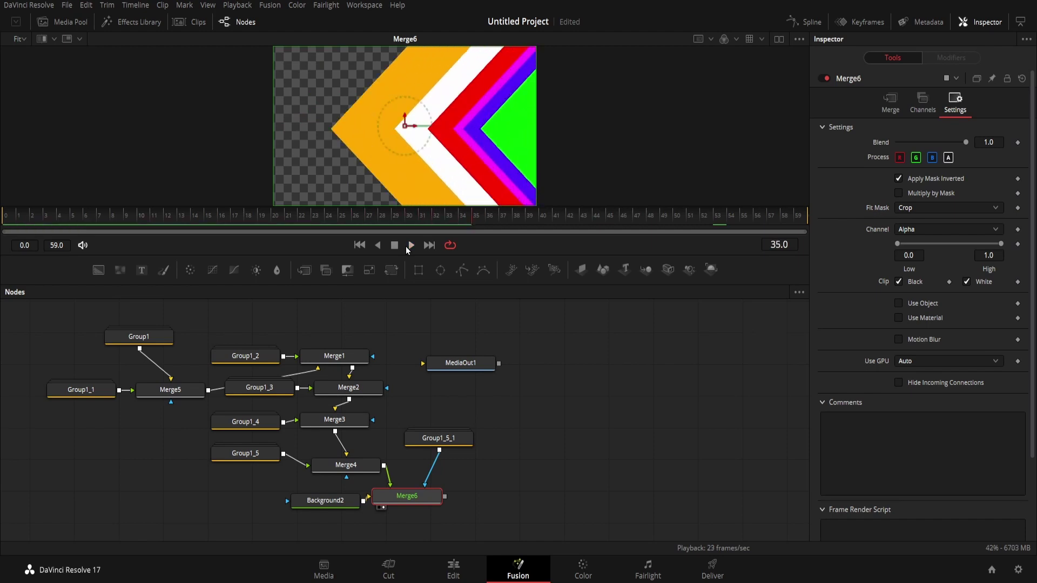
click(409, 248)
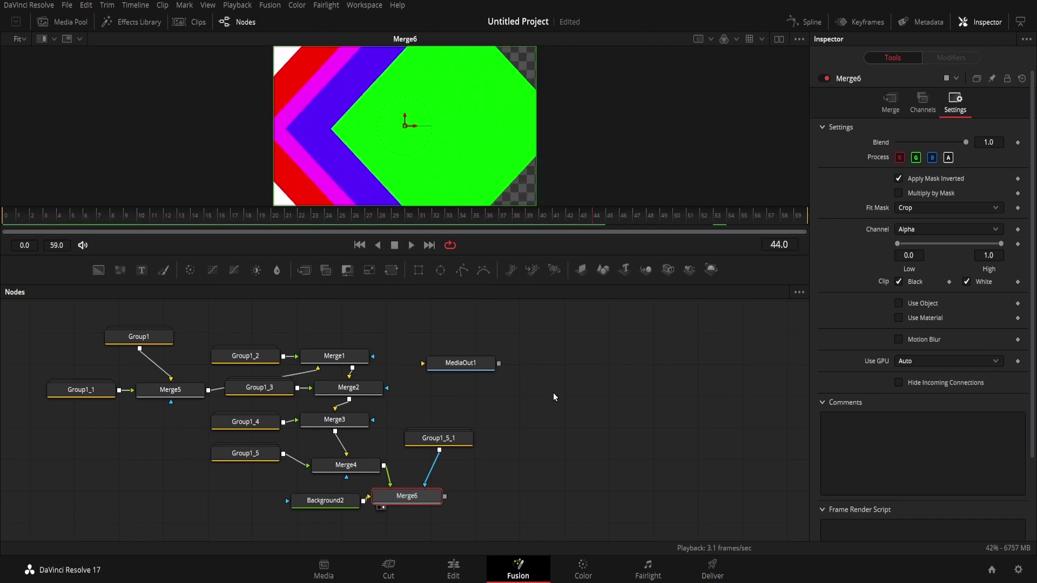
Step: Peek inside Group1_5_1, then turn off Apply Mask Inverted on Merge6
double_click(460, 440)
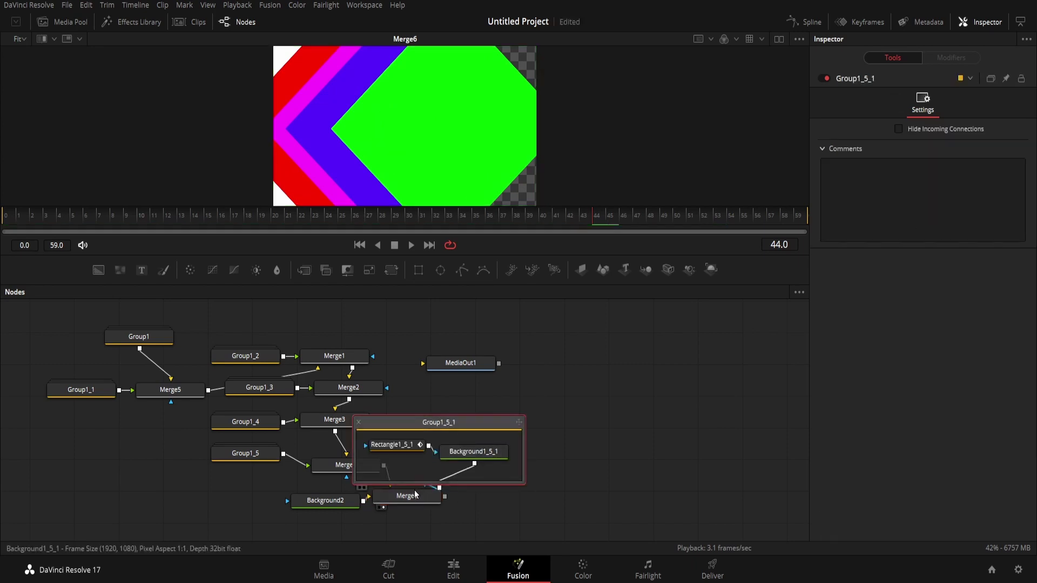
click(414, 510)
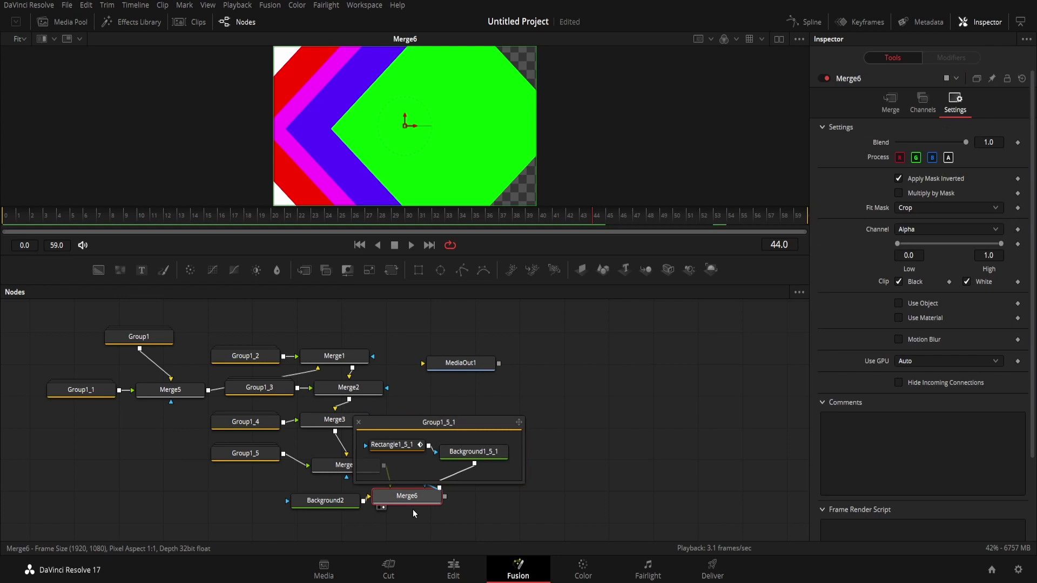
click(916, 182)
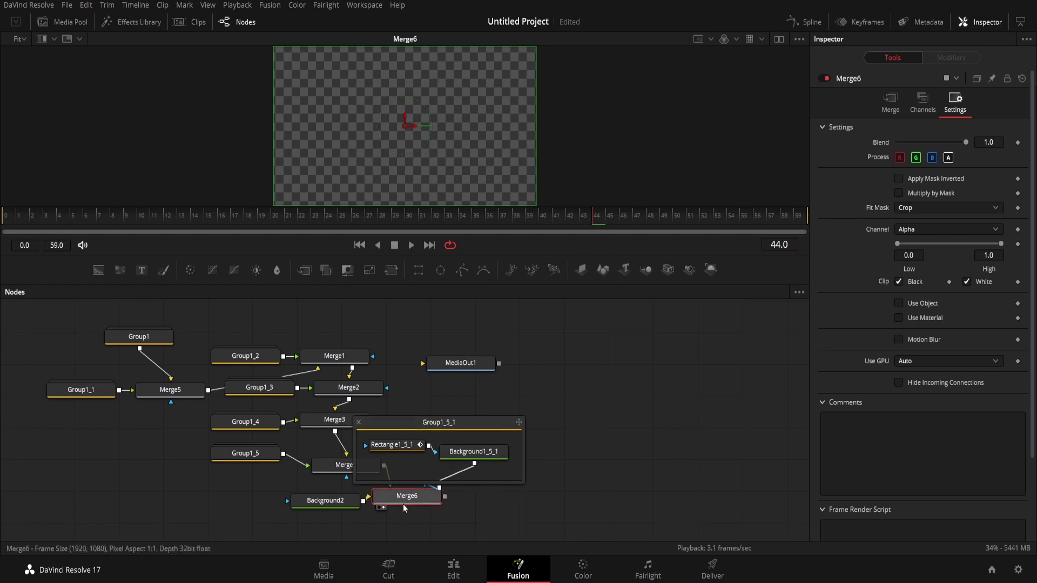
click(378, 476)
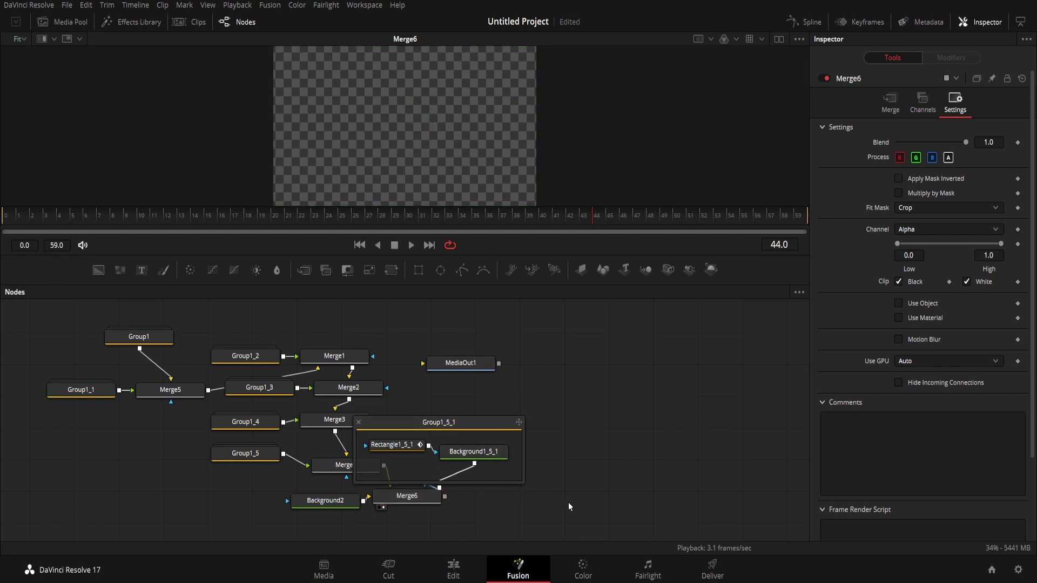
click(359, 422)
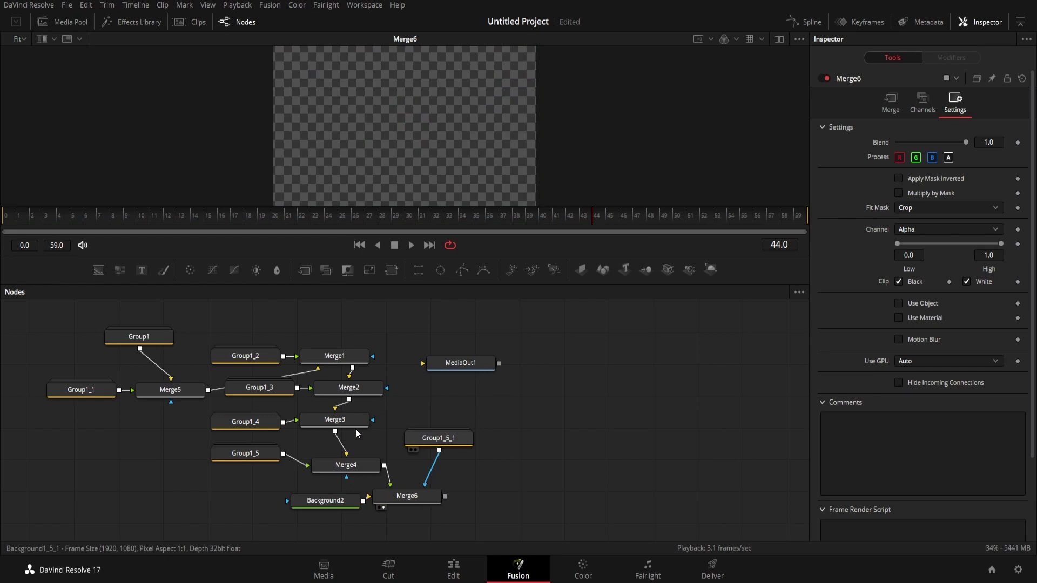
Step: Play Merge6's output, then view and play Group1_5_1's output up to frame 18
click(384, 500)
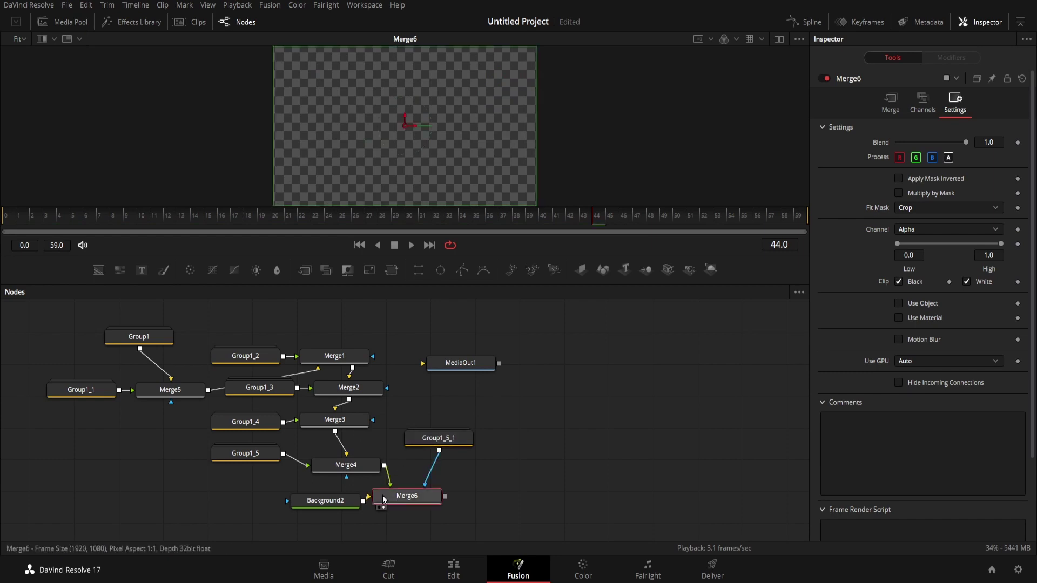
click(412, 245)
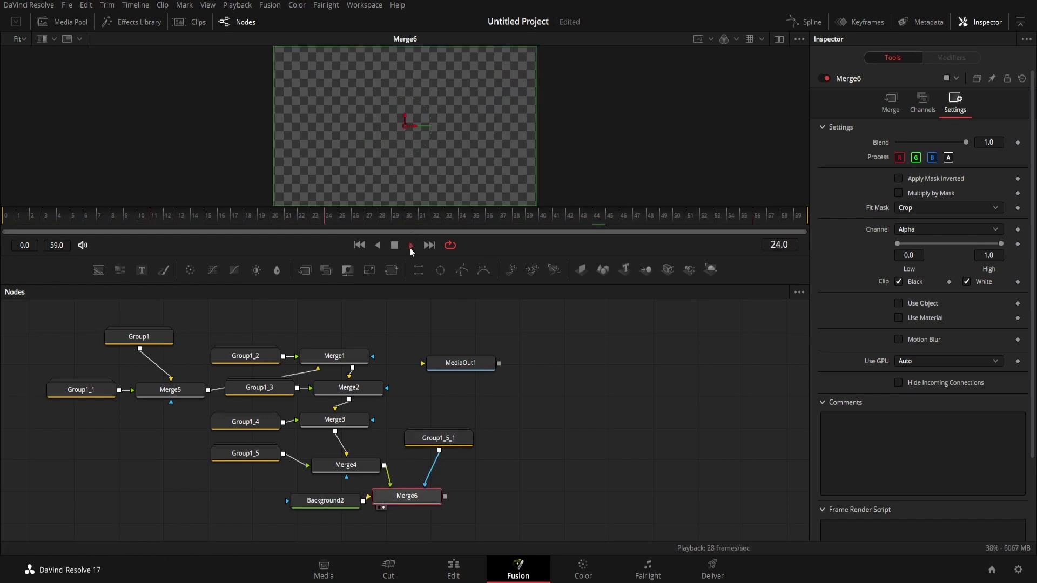
click(412, 246)
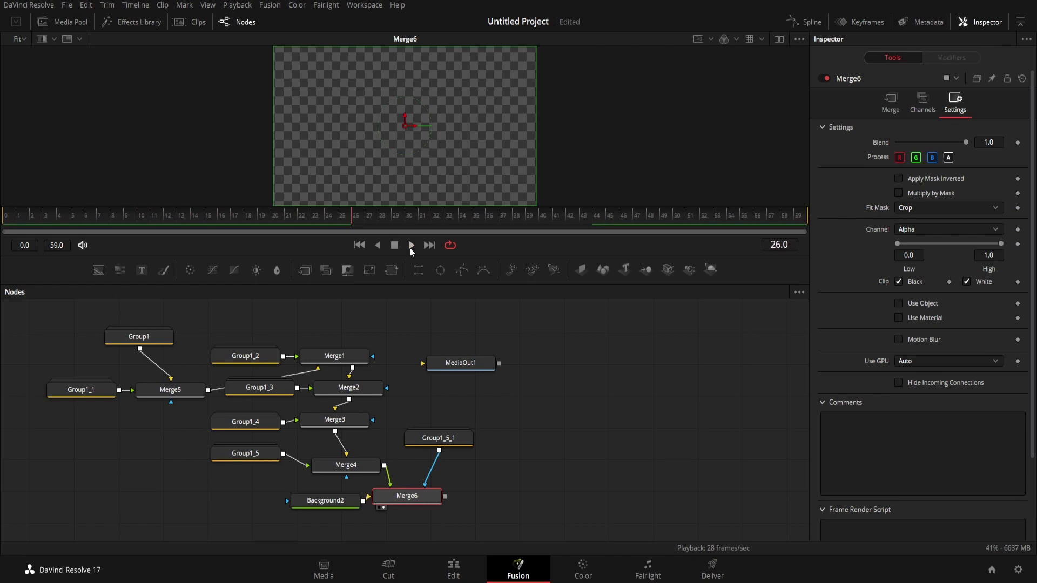
click(417, 442)
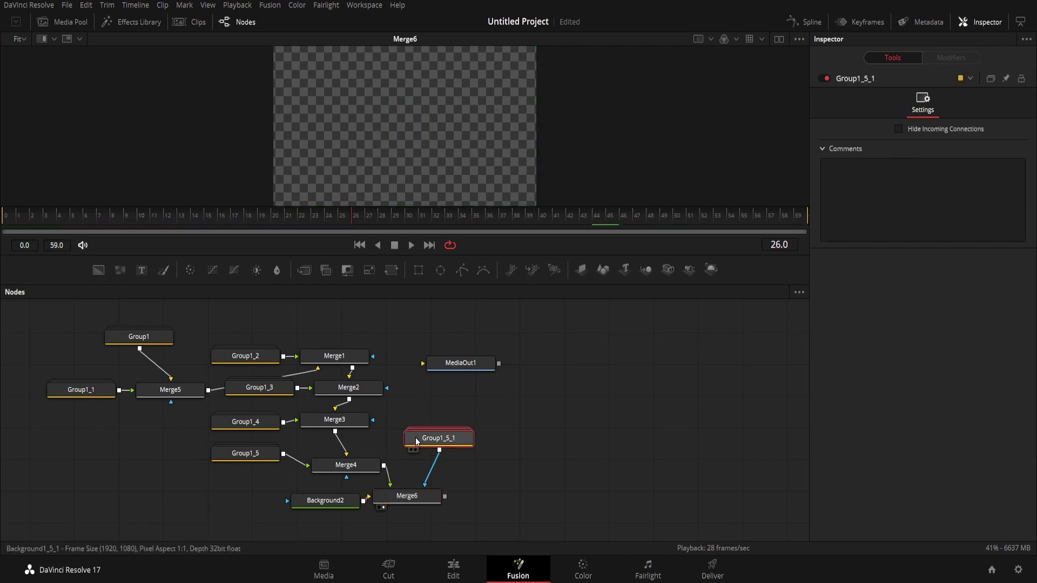
click(413, 450)
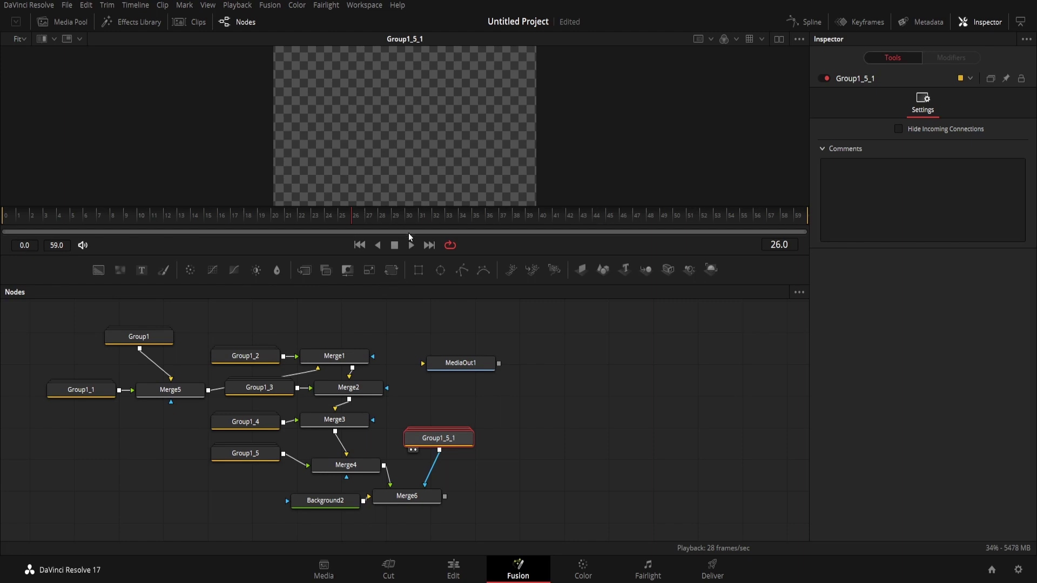
click(415, 247)
click(413, 247)
Step: Open Group1_5_1 and inspect its Rectangle1_5_1 animation and Background1_5_1 colour
mouse_move(438, 443)
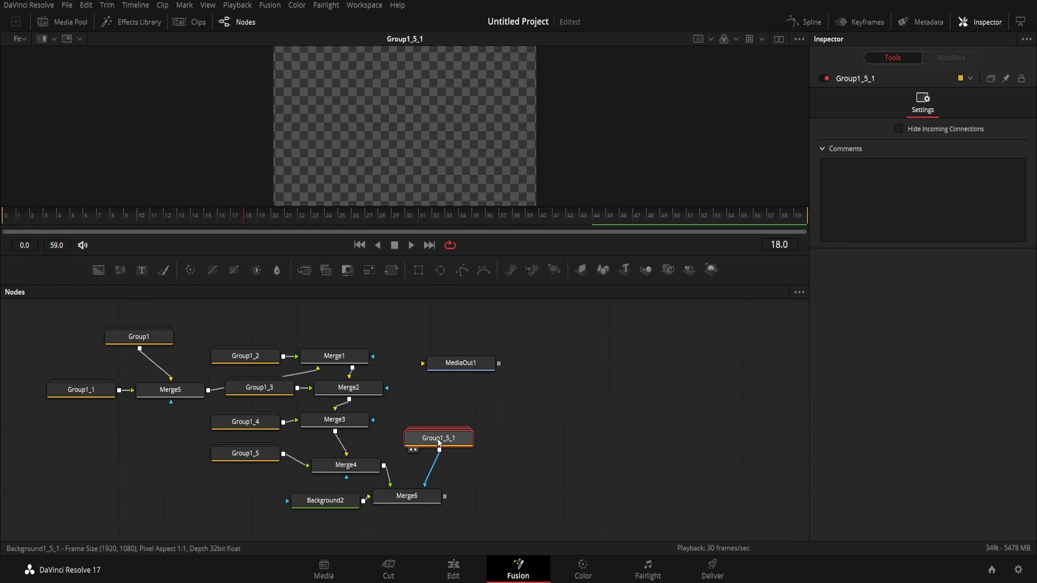
double_click(439, 443)
click(389, 453)
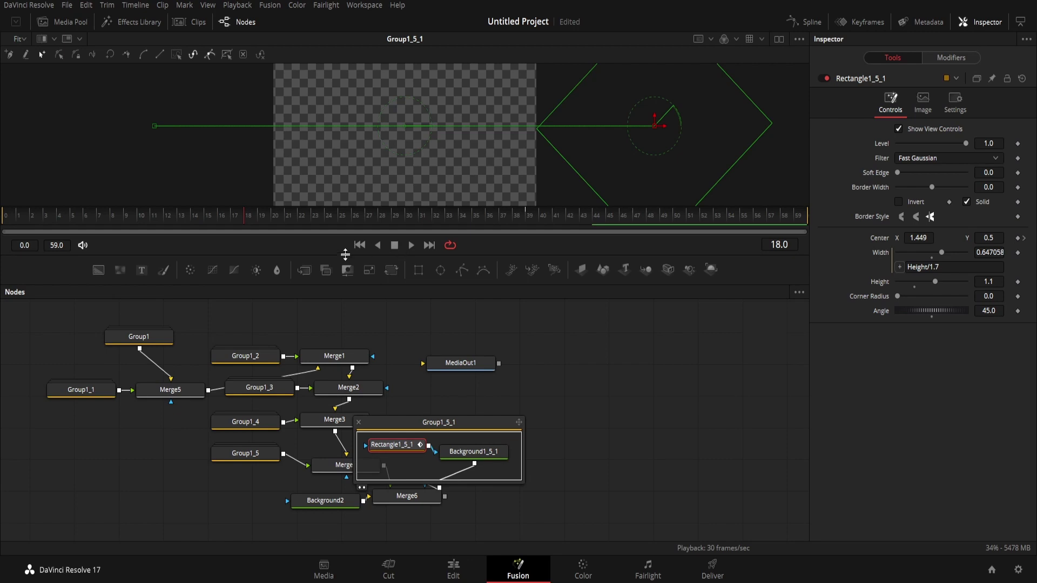
click(359, 245)
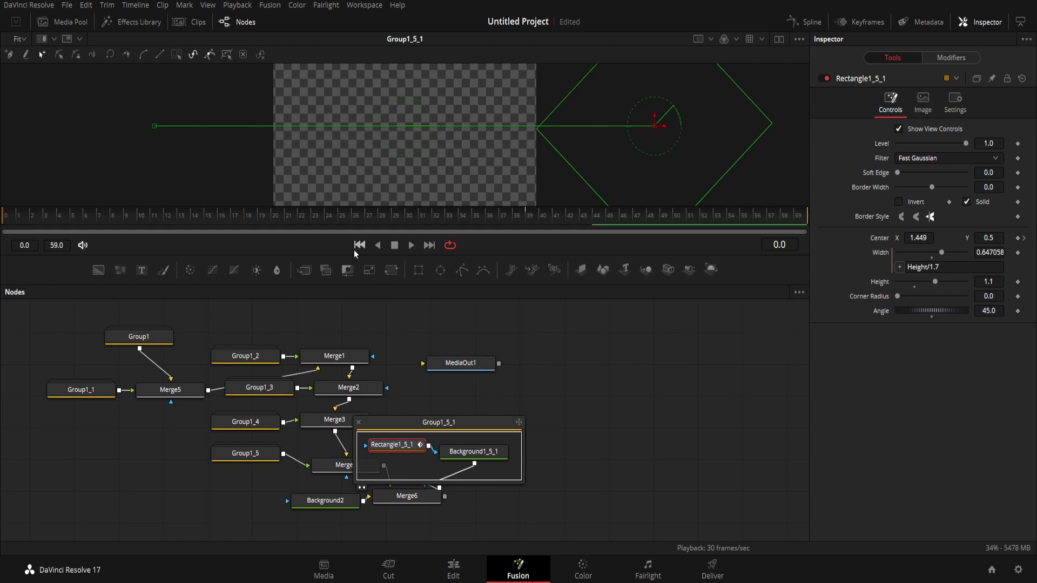
click(416, 249)
click(398, 248)
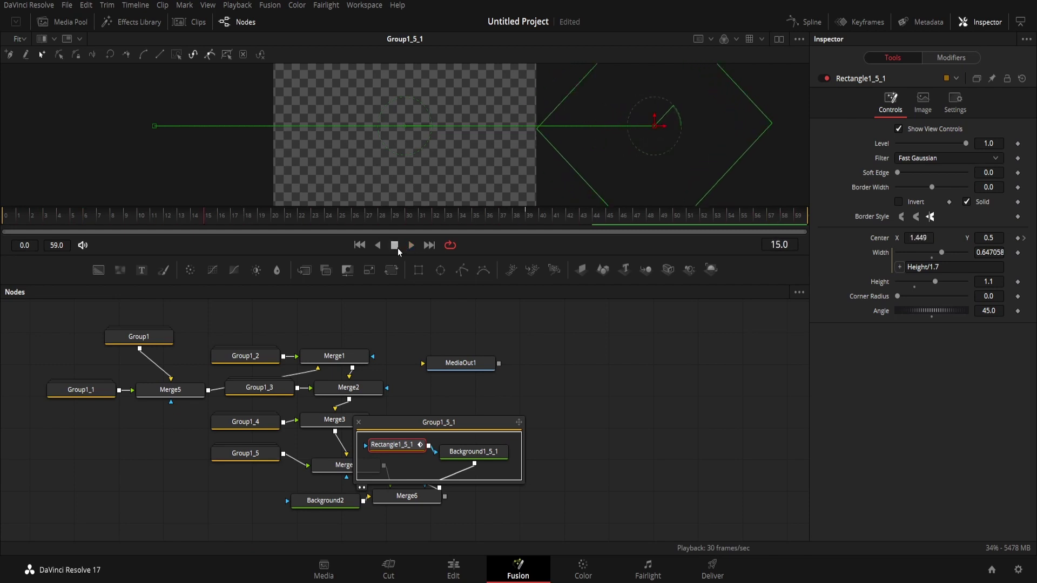
click(365, 248)
click(473, 462)
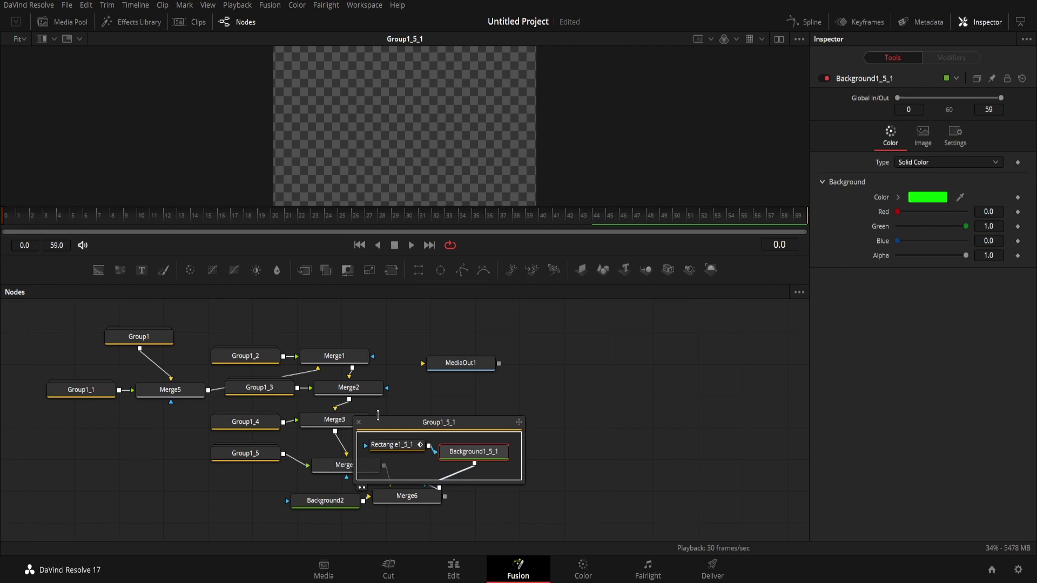
click(358, 423)
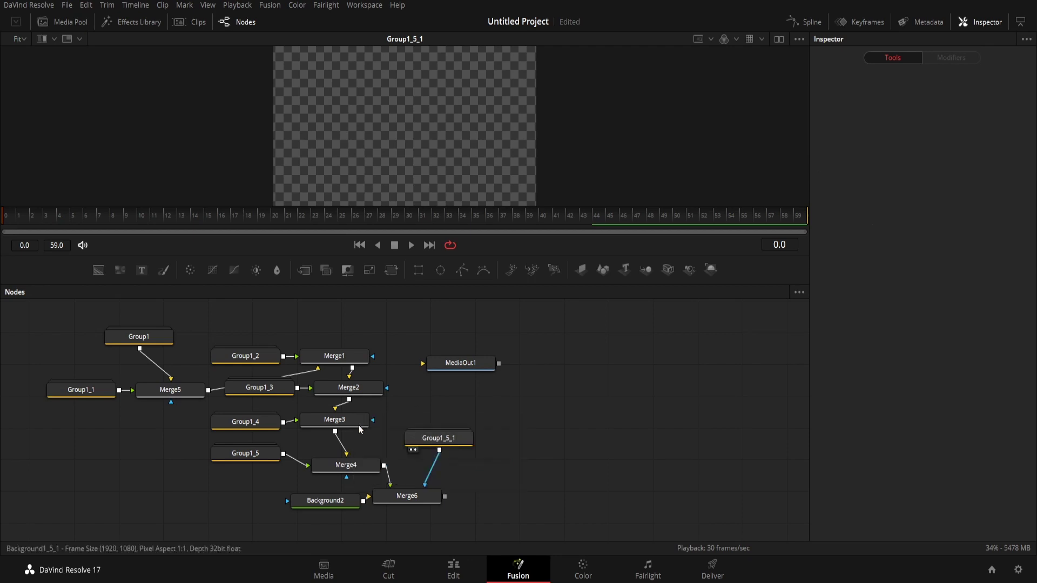
click(453, 442)
Step: Delete Group1_5_1 and paste the group back into the node tree
key(Delete)
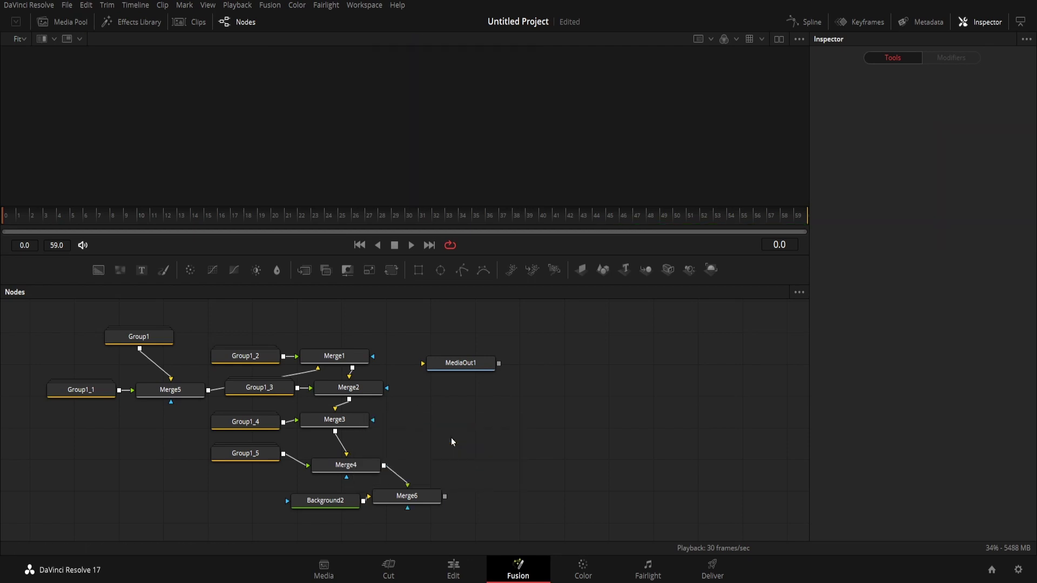
click(236, 463)
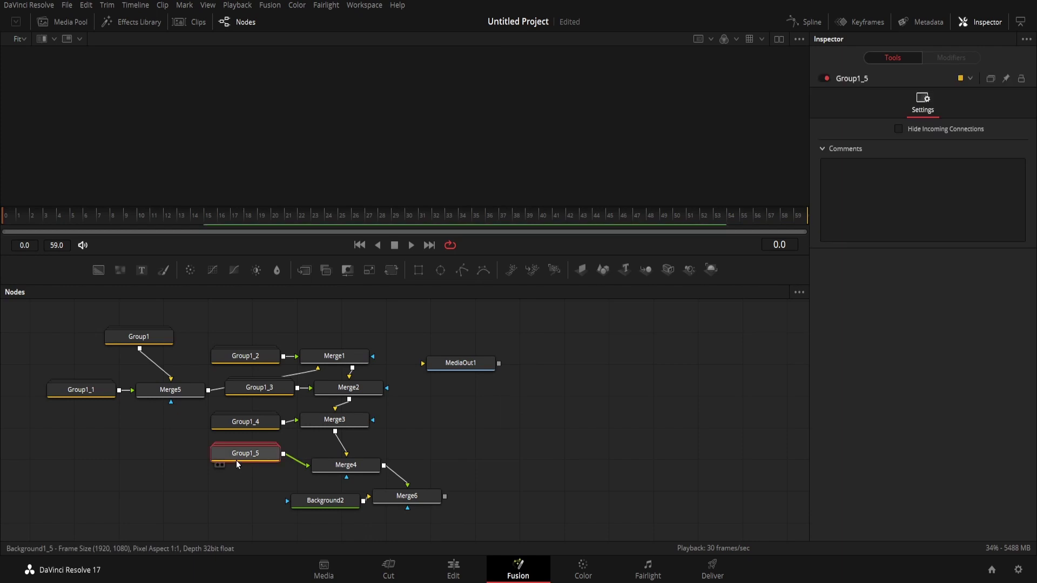
click(485, 435)
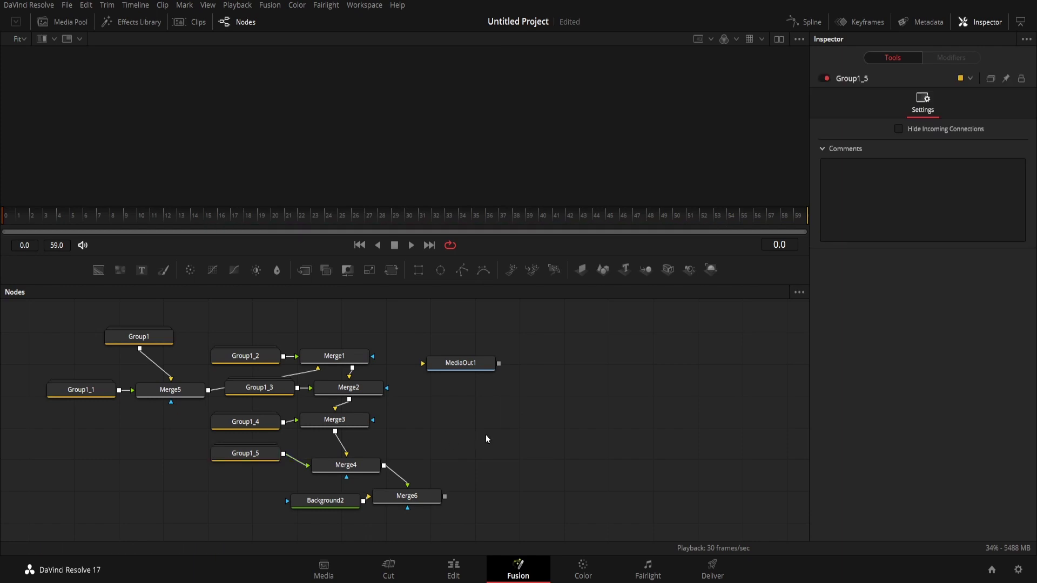
key(ctrl+v)
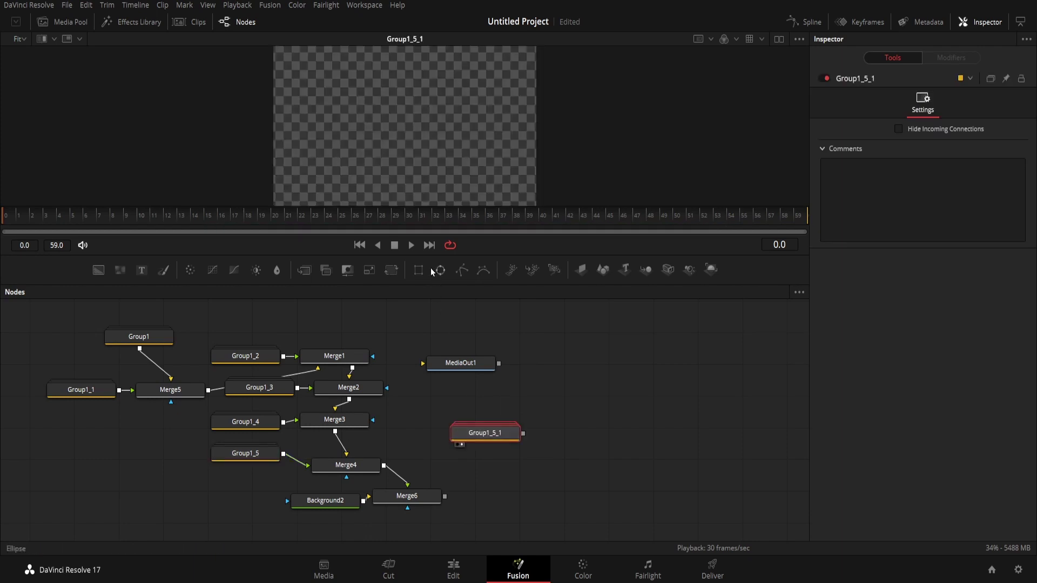
Step: Move Merge6 and connect Group1_5_1 as its effect mask
click(411, 252)
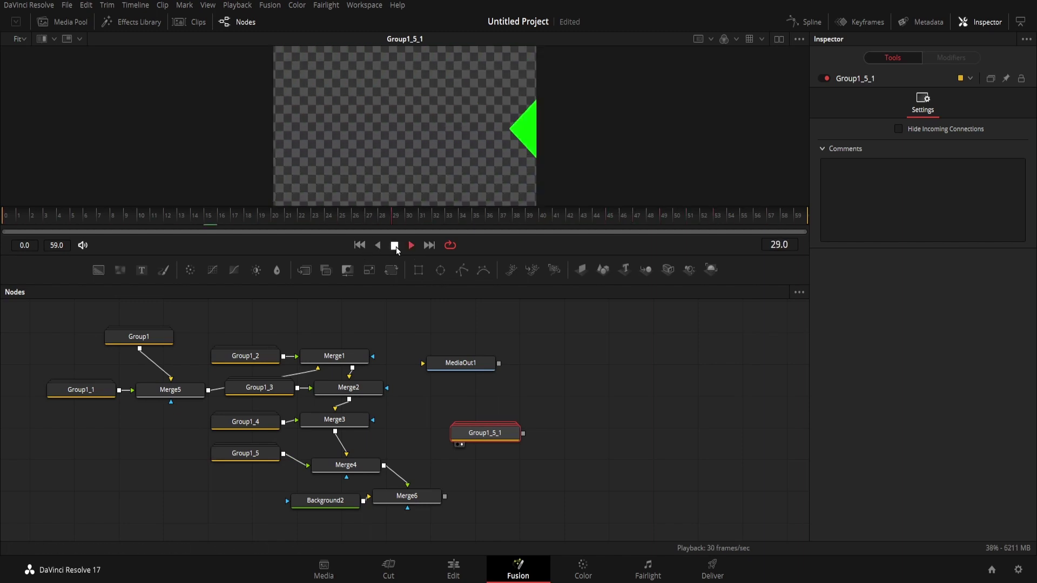
click(395, 246)
click(408, 498)
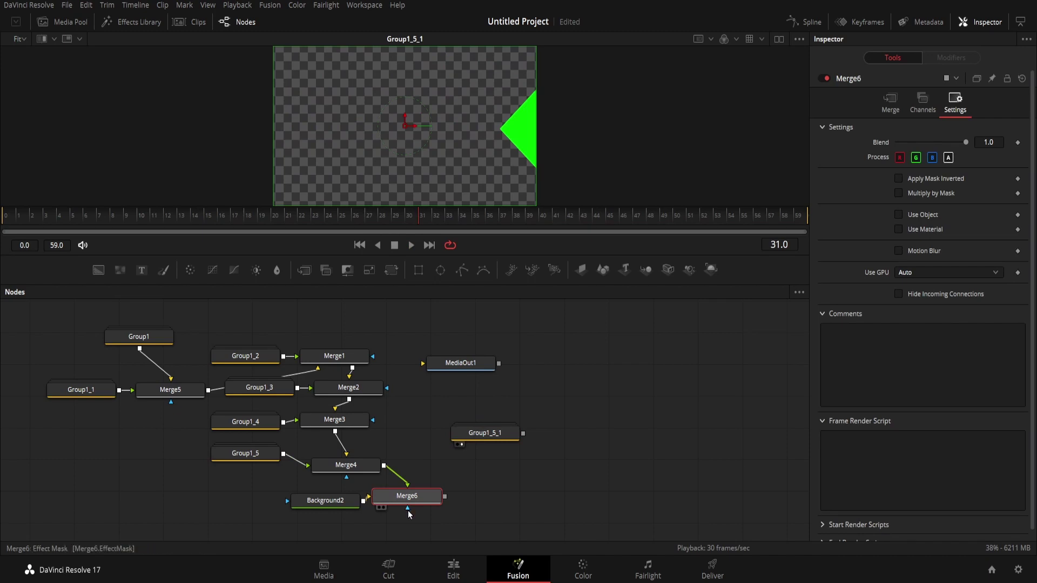
drag(407, 497, 432, 484)
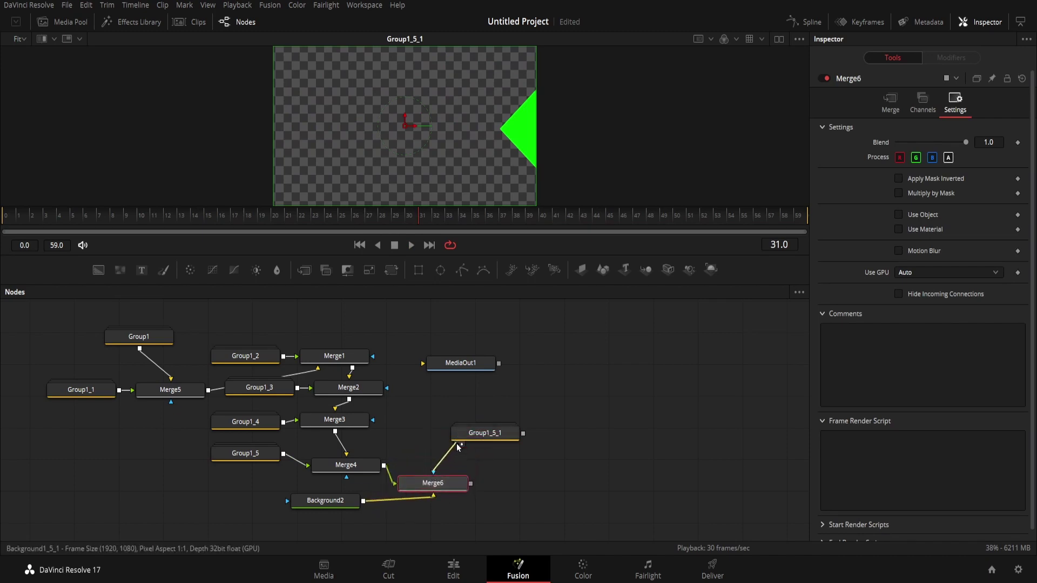
drag(433, 474, 464, 442)
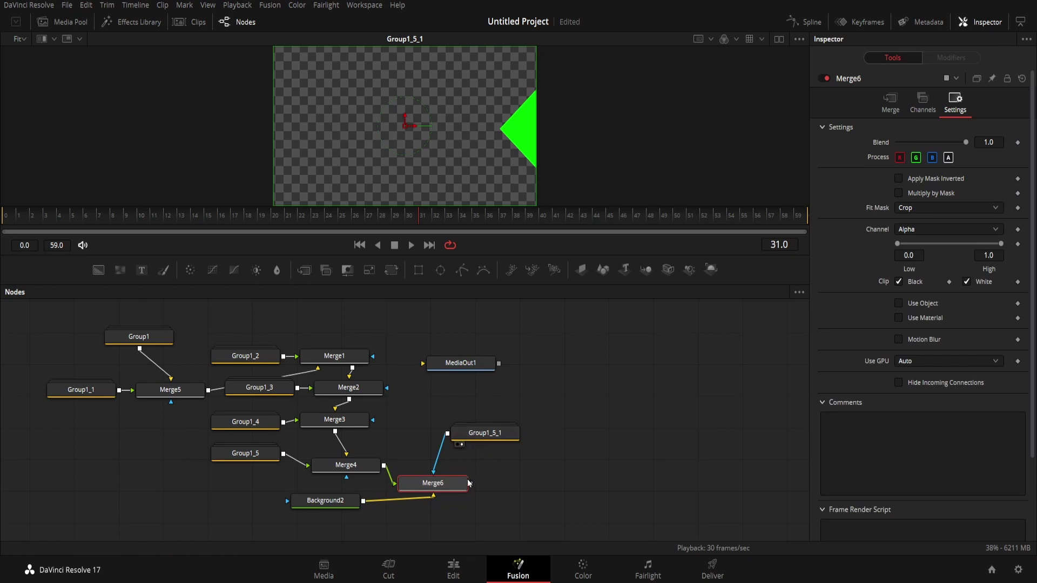
Step: Preview Merge6's masked output from the start to frame 46 and show Merge6's settings
key(1)
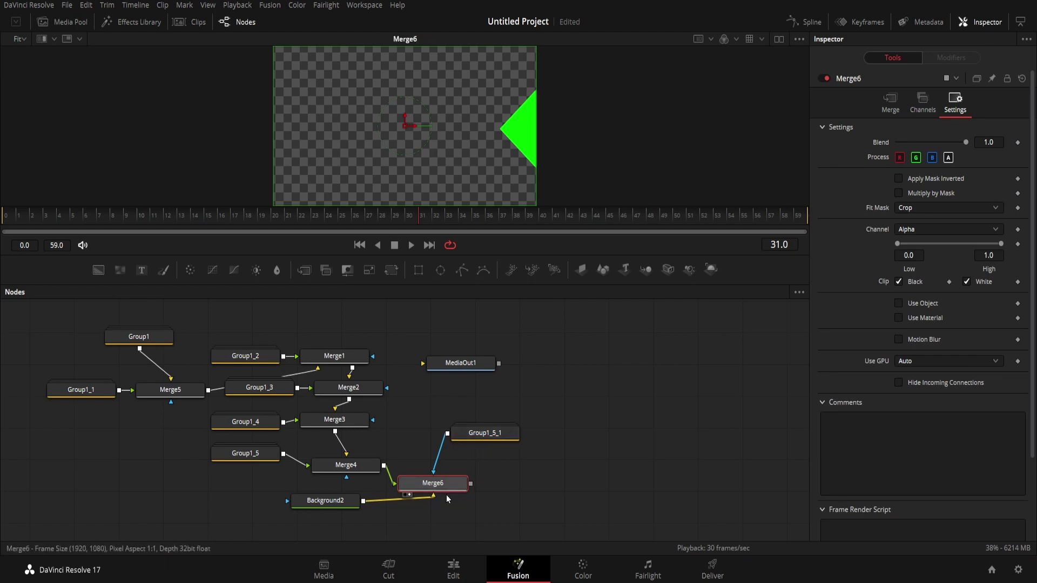
click(358, 247)
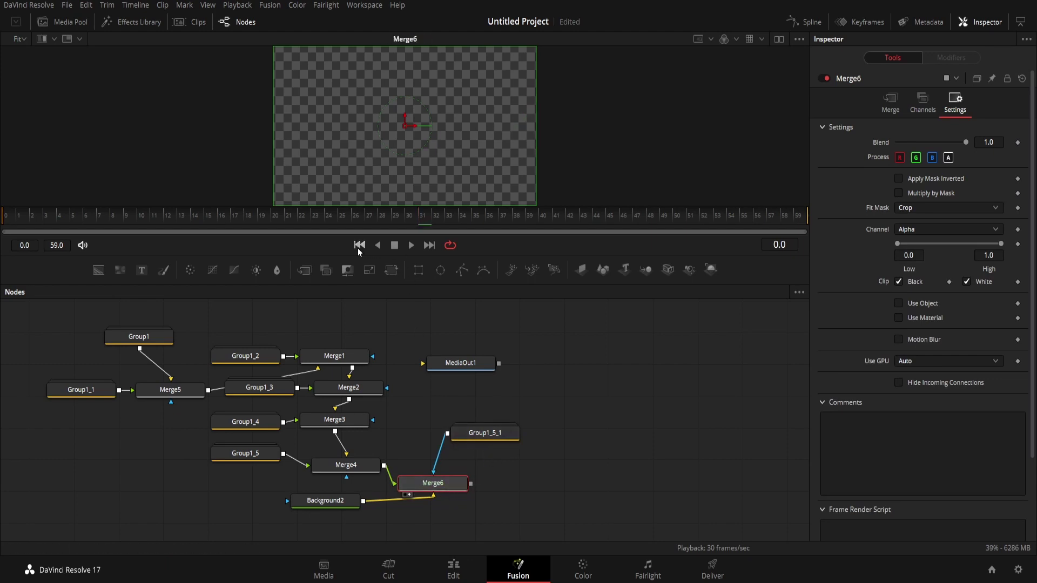
click(408, 247)
click(408, 248)
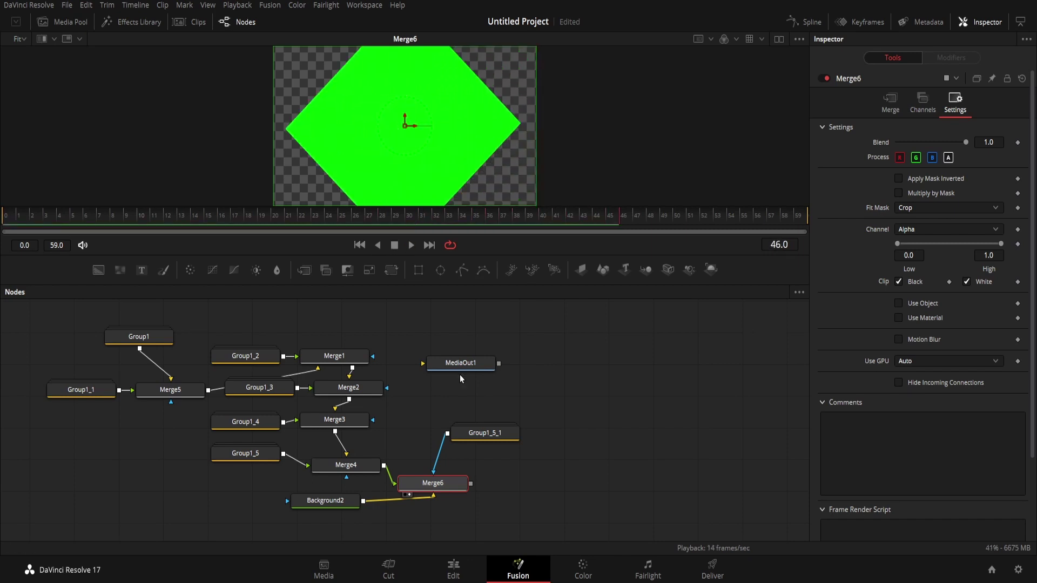
double_click(492, 439)
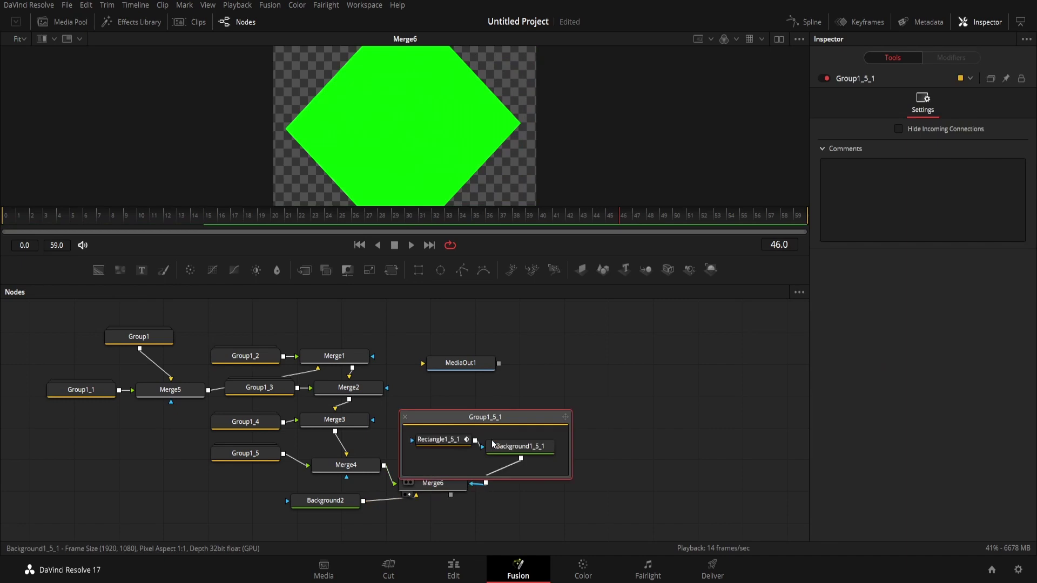
click(405, 417)
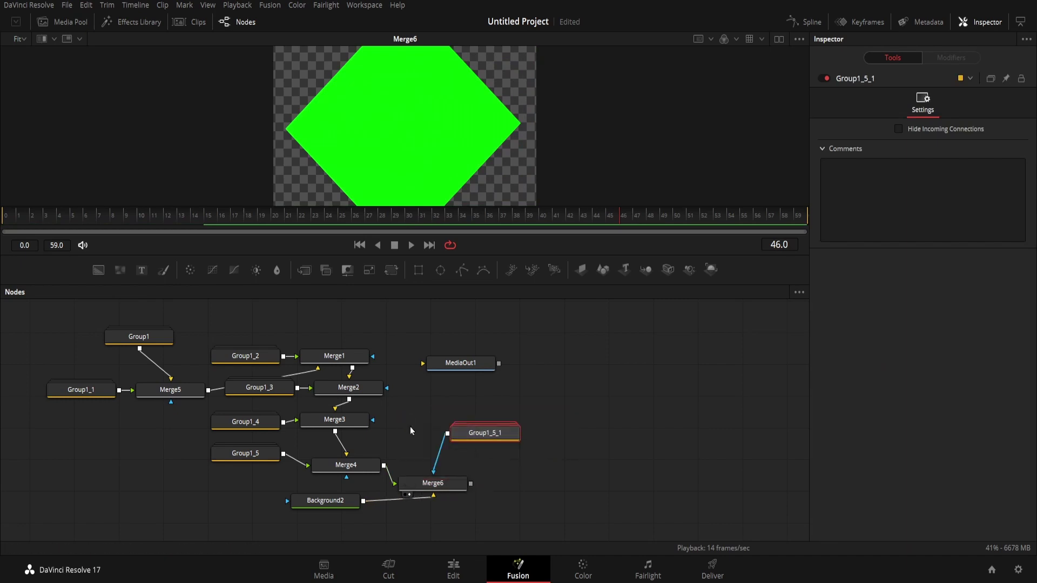
click(444, 484)
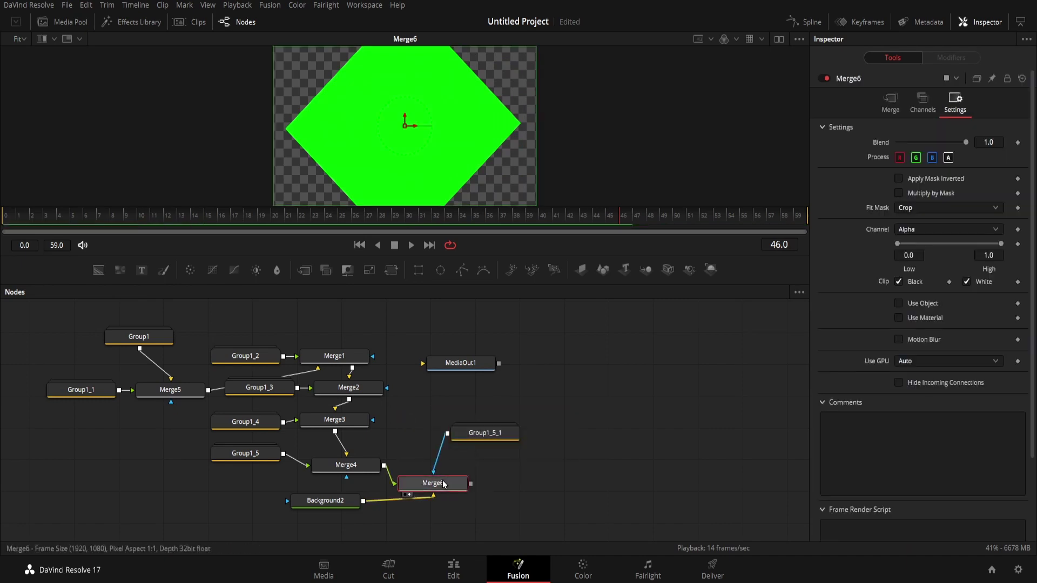
Step: Tick Apply Mask Inverted on Merge6, check Group1_5_1's contents, and show the Keyframes timing view
click(899, 178)
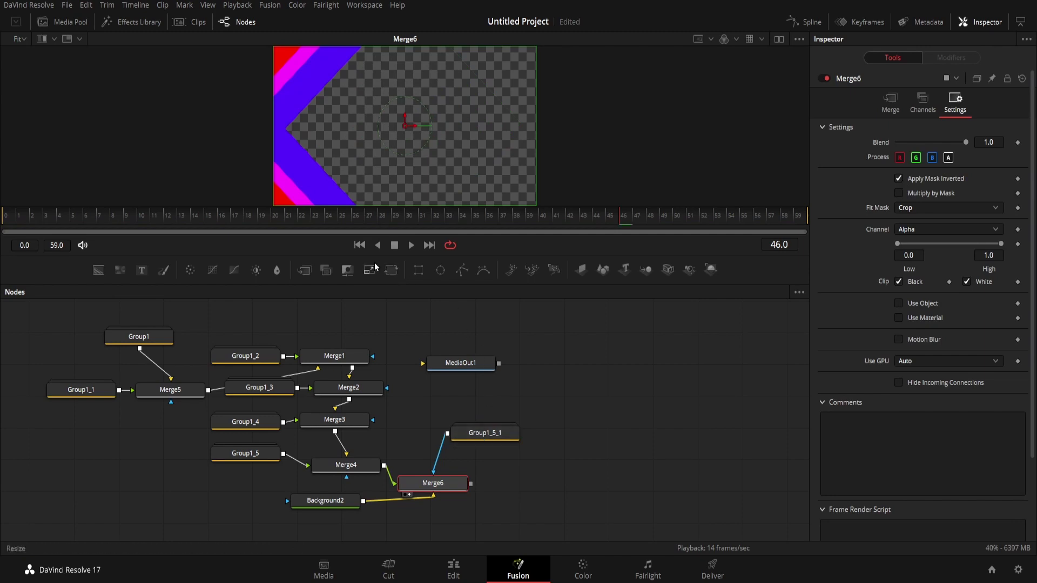
click(396, 247)
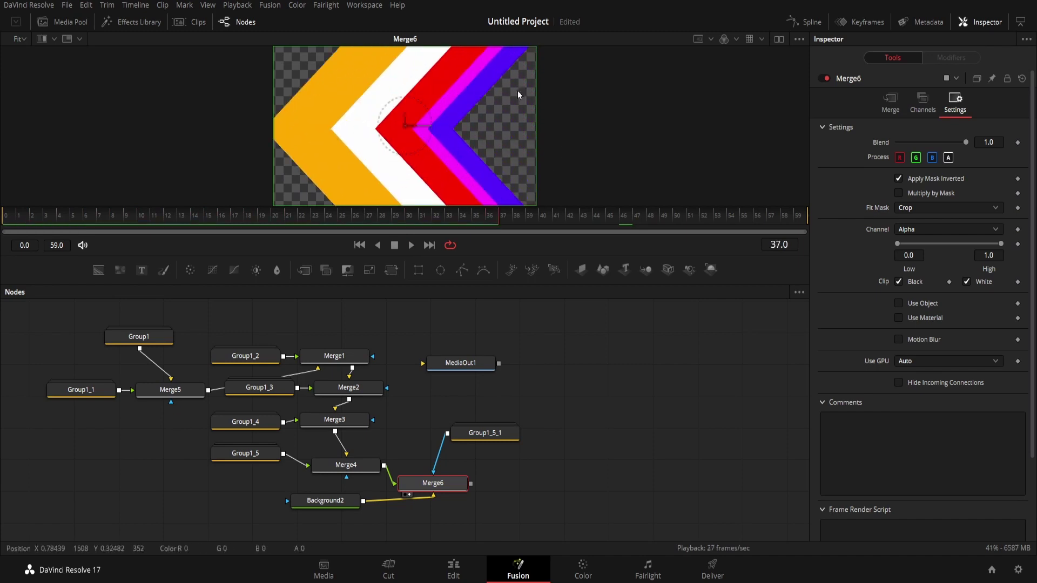
double_click(476, 444)
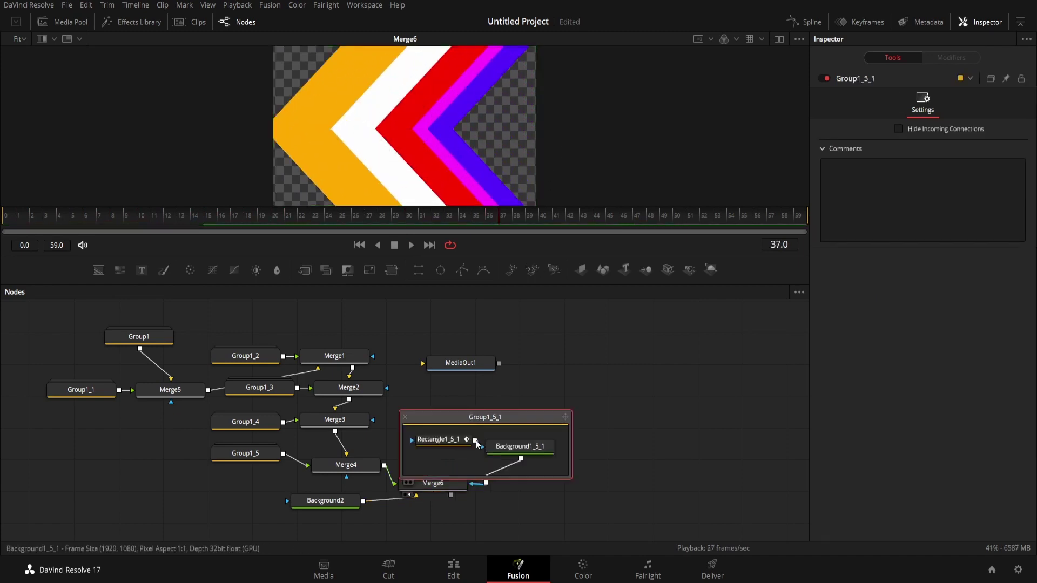
click(406, 418)
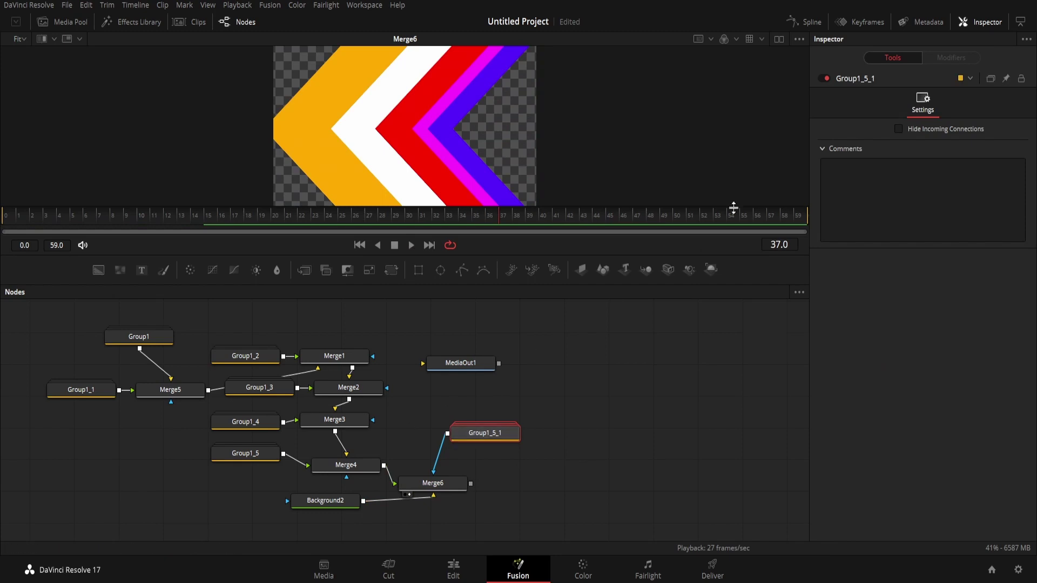
click(853, 23)
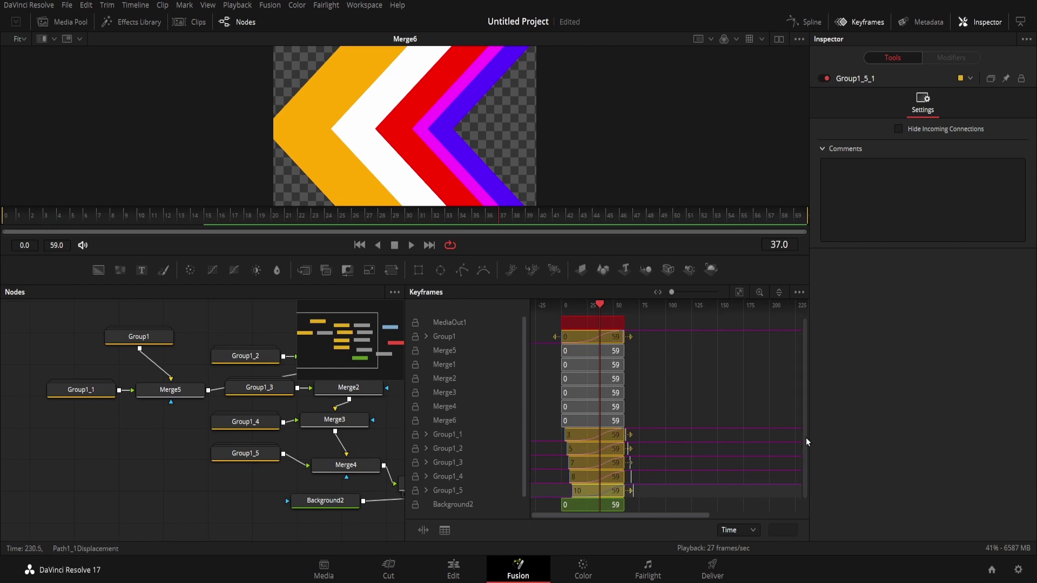
Step: Drag Group1_5_1's timing bar later so the green chevron starts after the purple, and preview
scroll(806, 437, down, 1)
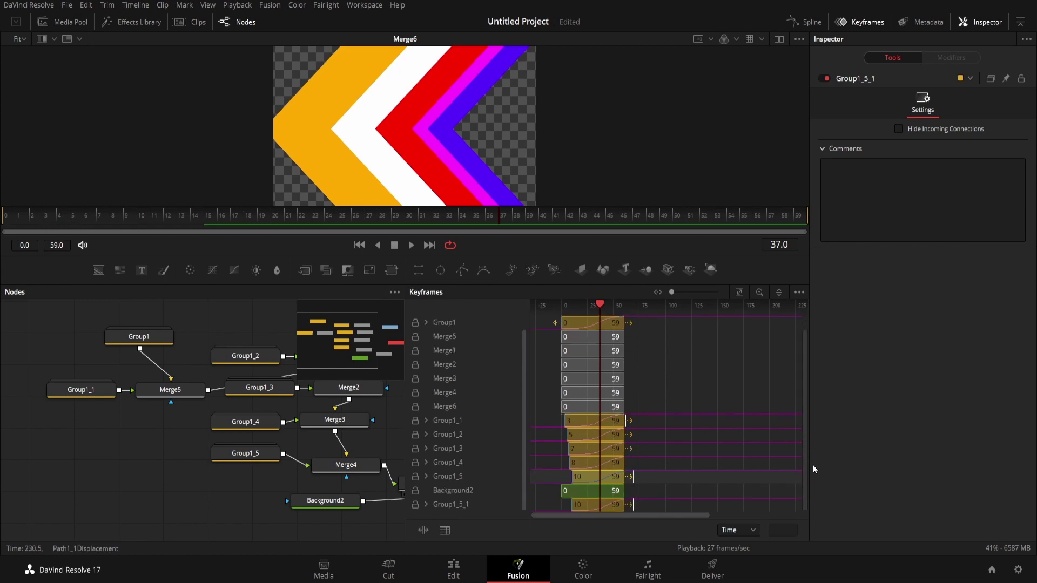
click(473, 503)
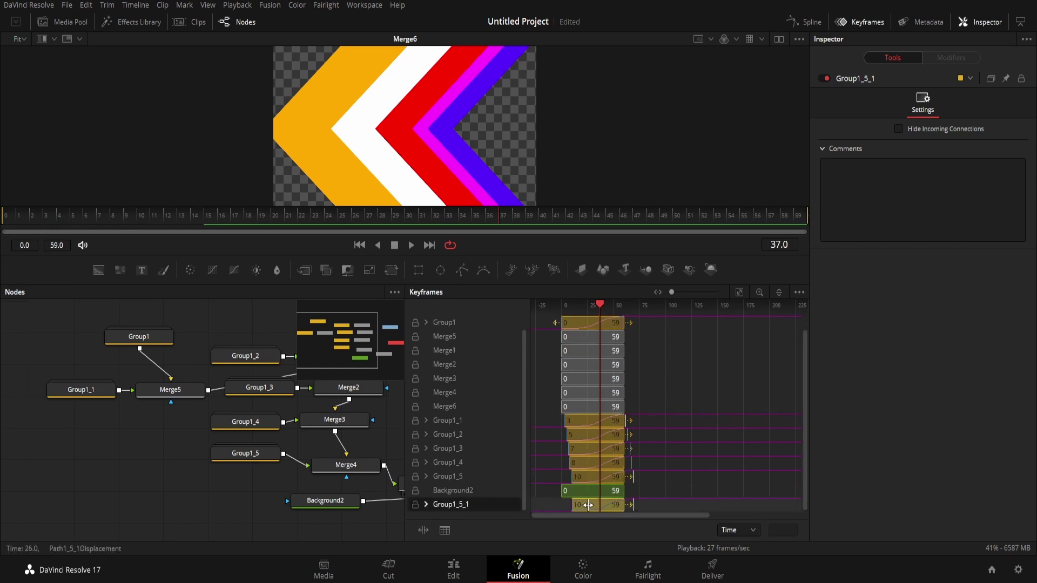
drag(588, 505, 595, 505)
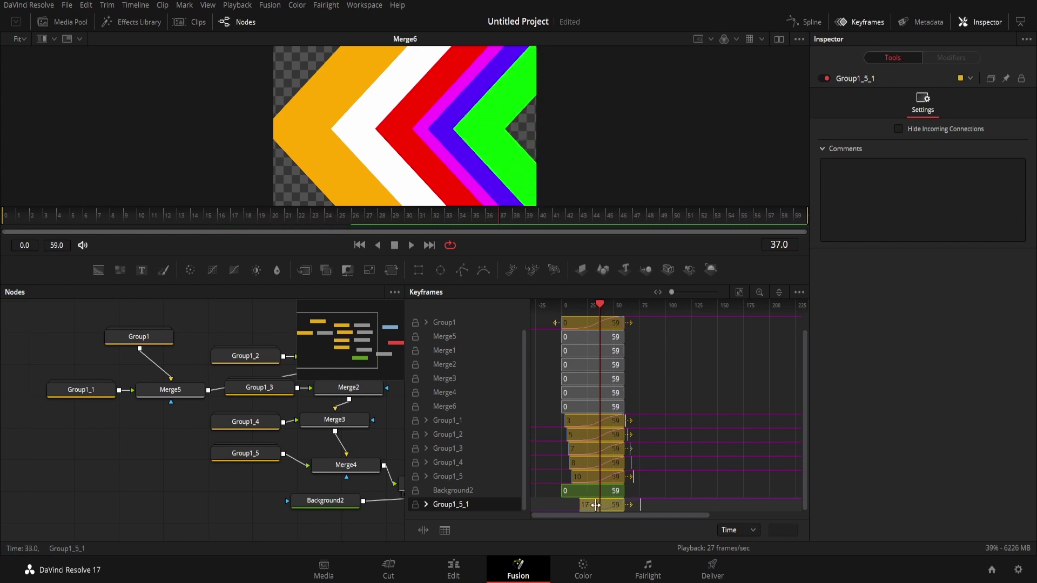
click(359, 246)
click(410, 246)
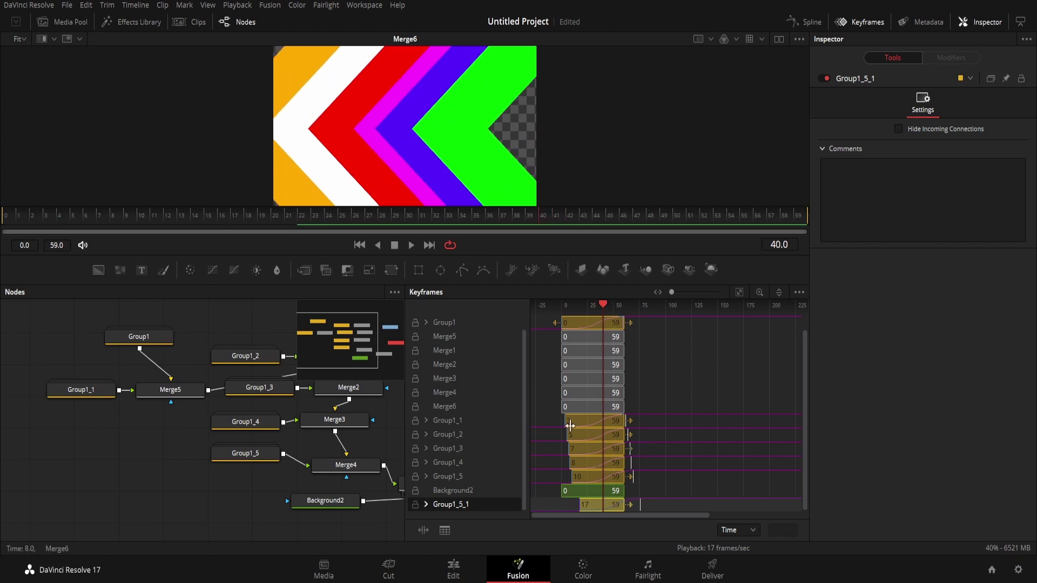
Step: Nudge Group1_5_1's timing two frames earlier to span frames 13–55, and replay the animation
drag(608, 505, 604, 506)
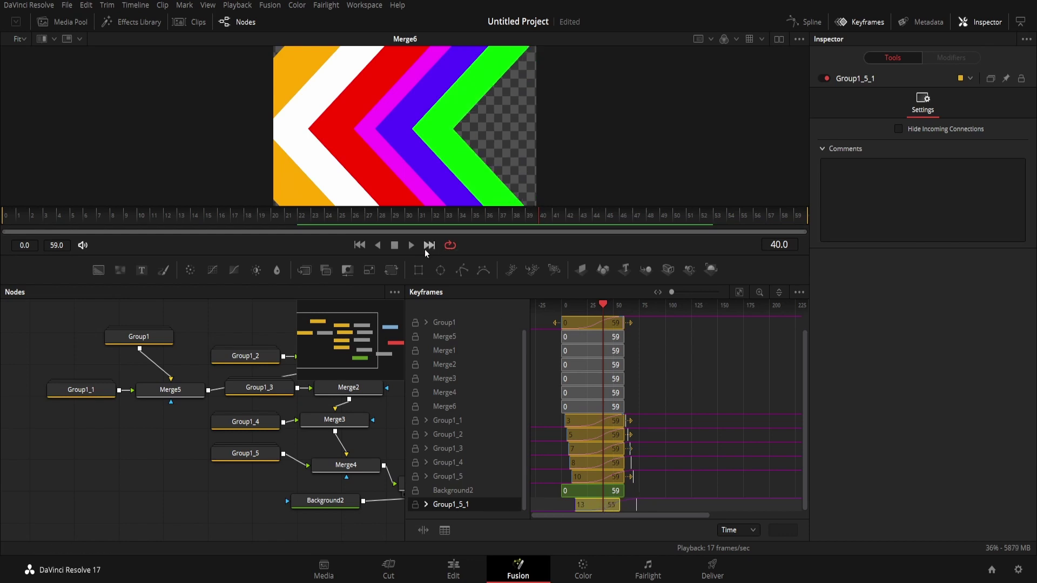
click(359, 246)
click(409, 248)
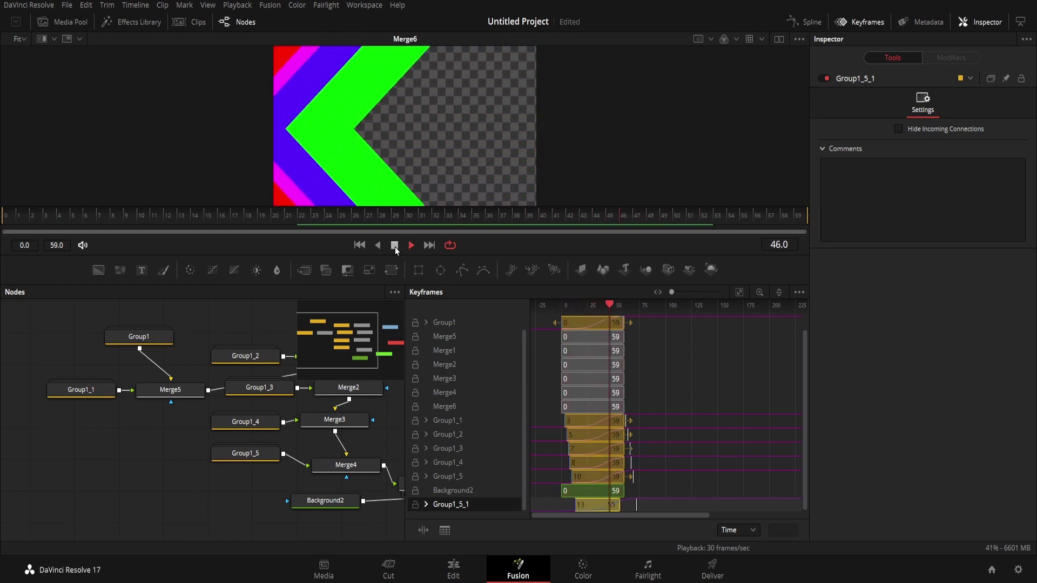
click(394, 245)
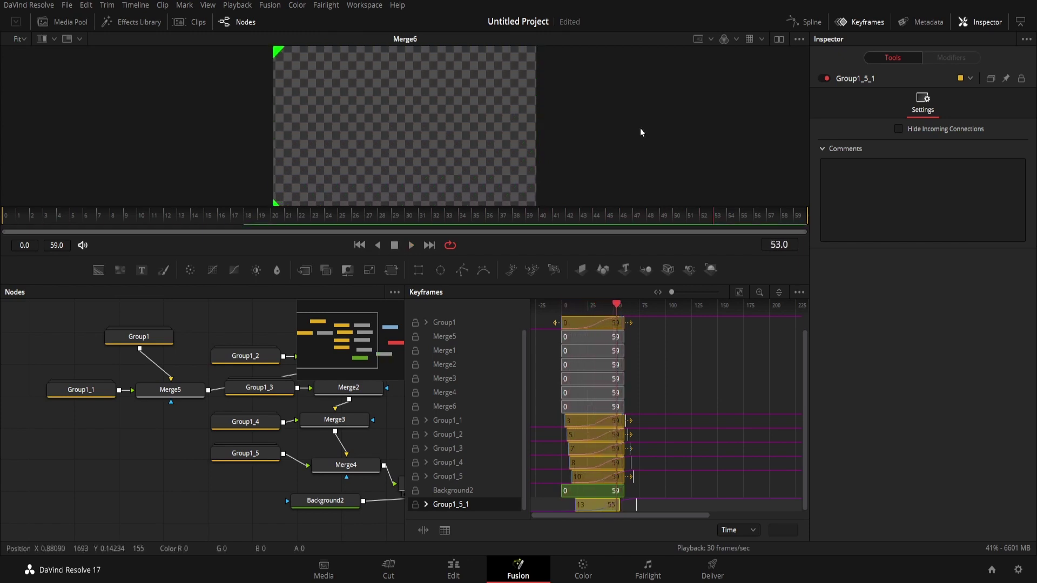
Step: Close the Keyframes view and connect Merge6's output to MediaOut1 placed beside it
click(853, 27)
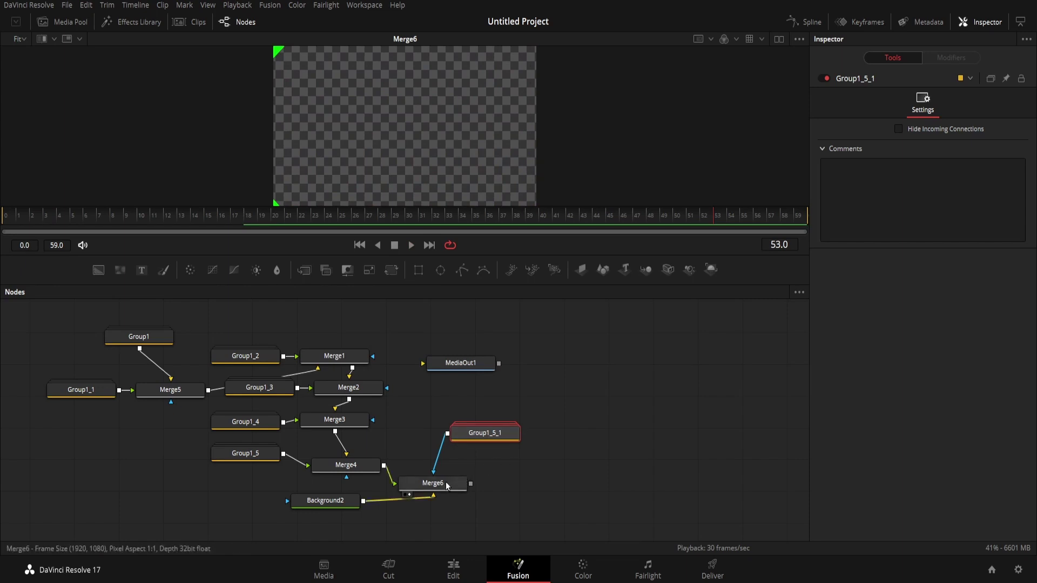
drag(440, 367, 602, 449)
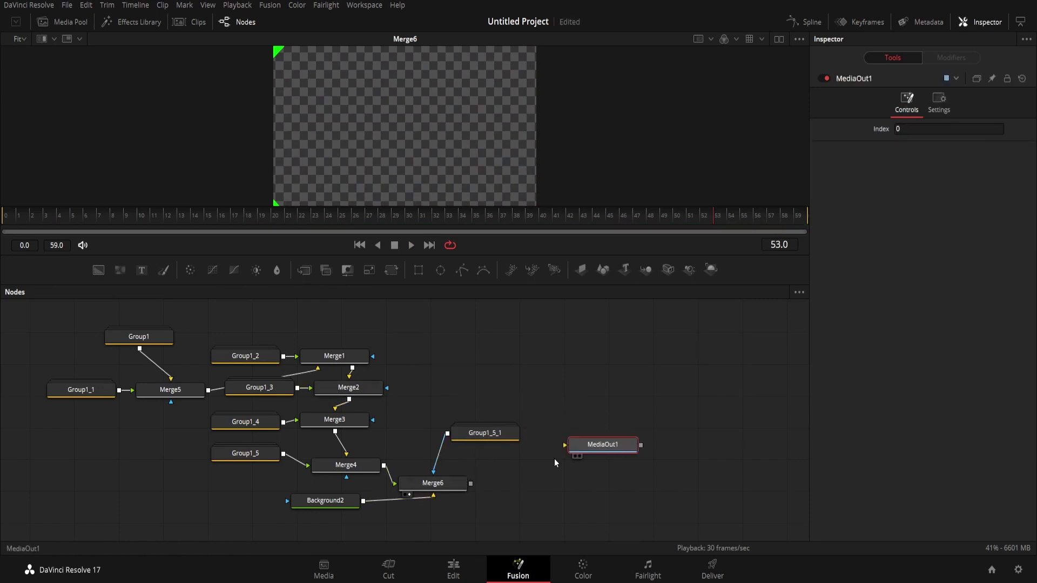
mouse_move(470, 484)
mouse_down()
mouse_move(603, 455)
mouse_move(607, 443)
mouse_up()
Step: Play the Fusion clip from the start of the Edit page timeline
click(460, 569)
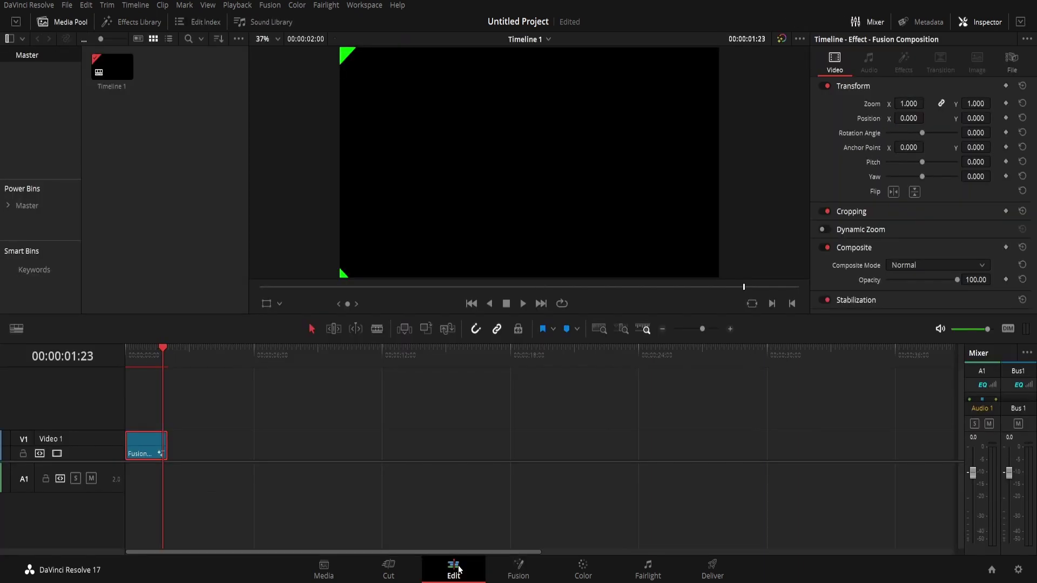
key(Home)
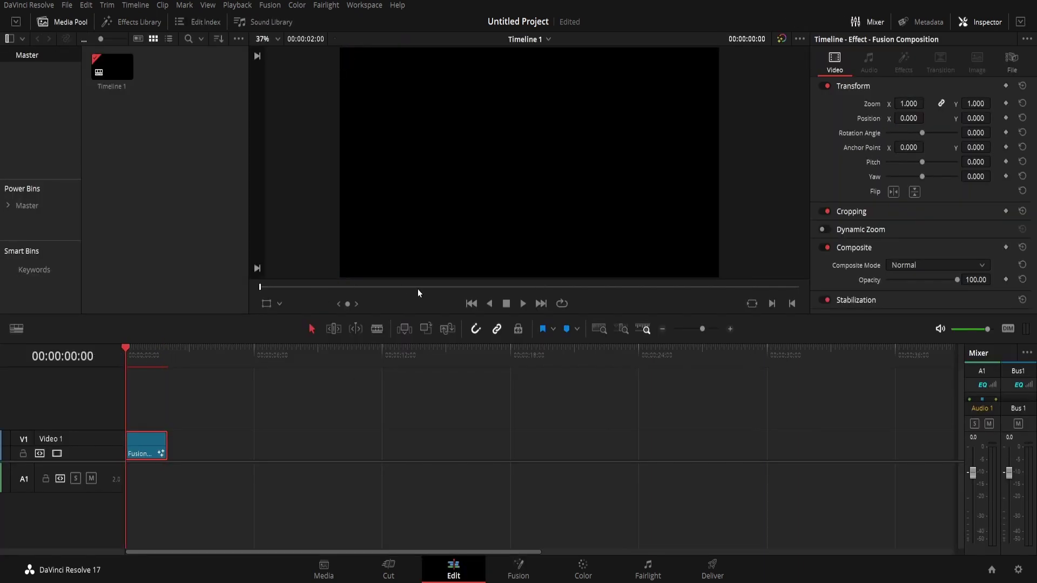
click(522, 305)
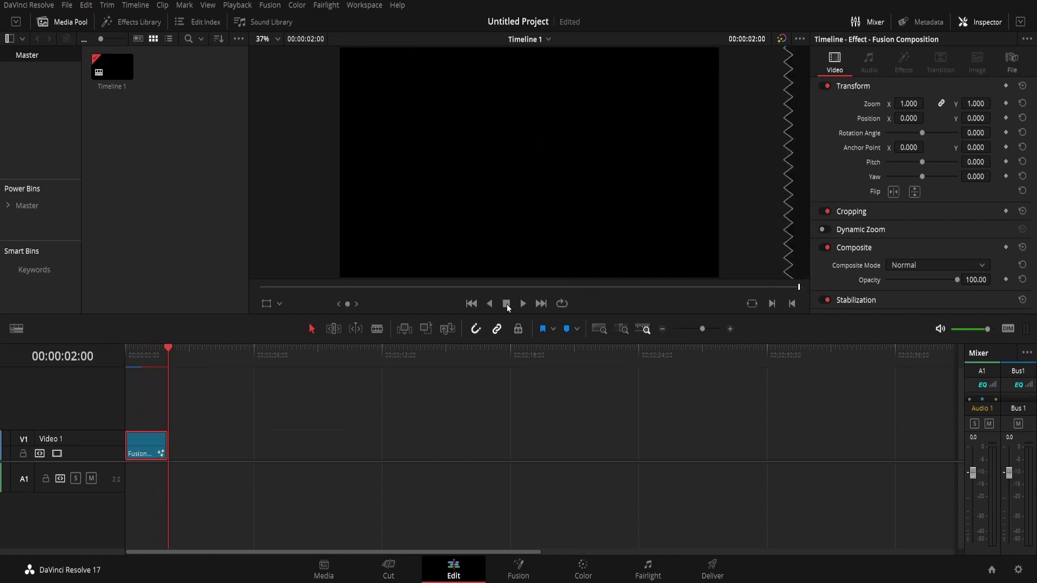
Step: Import people webcam.png and people.png, raise the Fusion clip to Video 2, and place both photos on Video 1
click(173, 184)
right_click(170, 178)
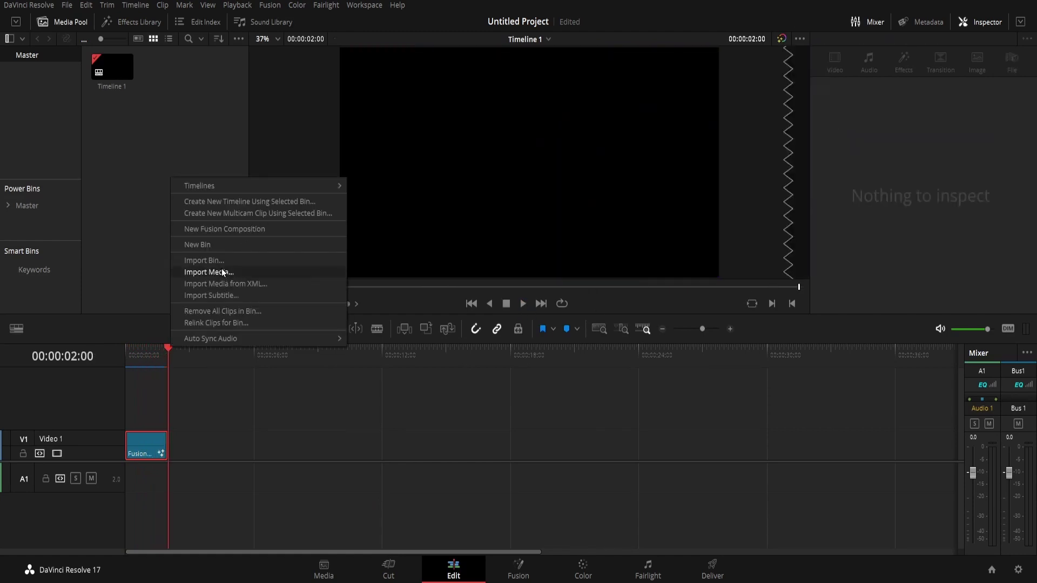
click(228, 271)
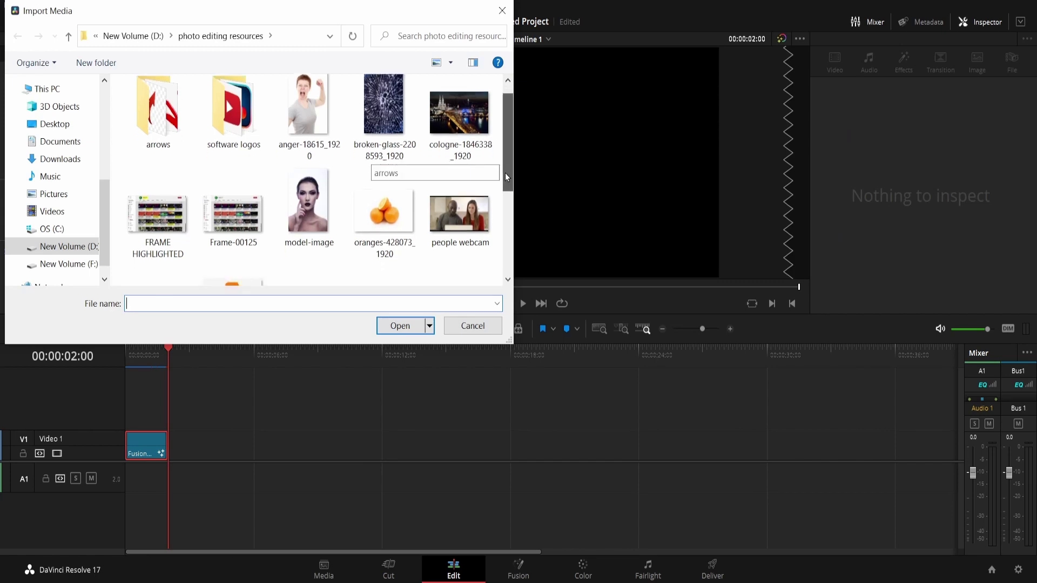
scroll(465, 159, down, 2)
click(465, 158)
ctrl+click(148, 232)
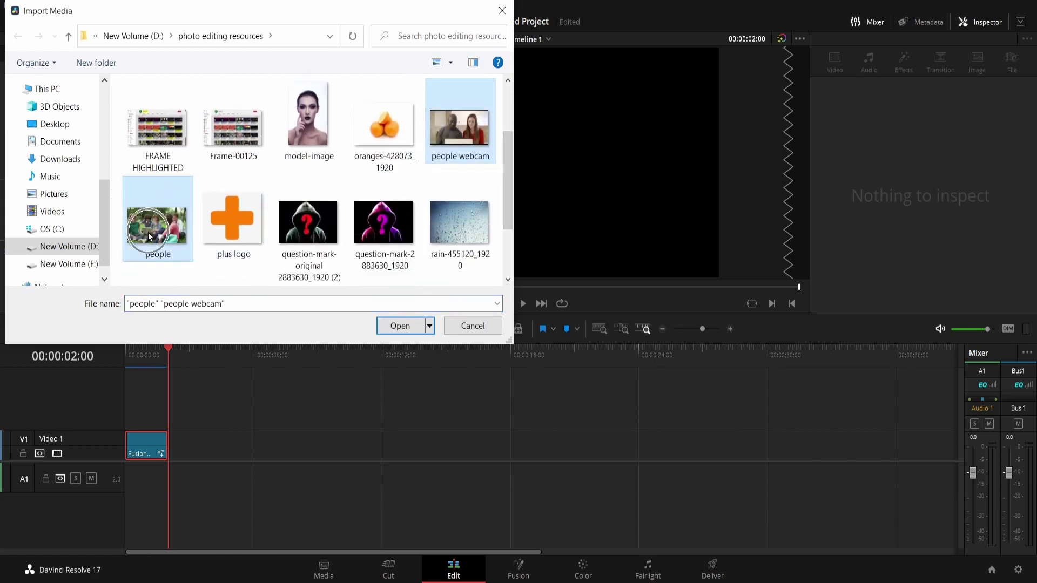
click(399, 327)
drag(150, 442, 293, 411)
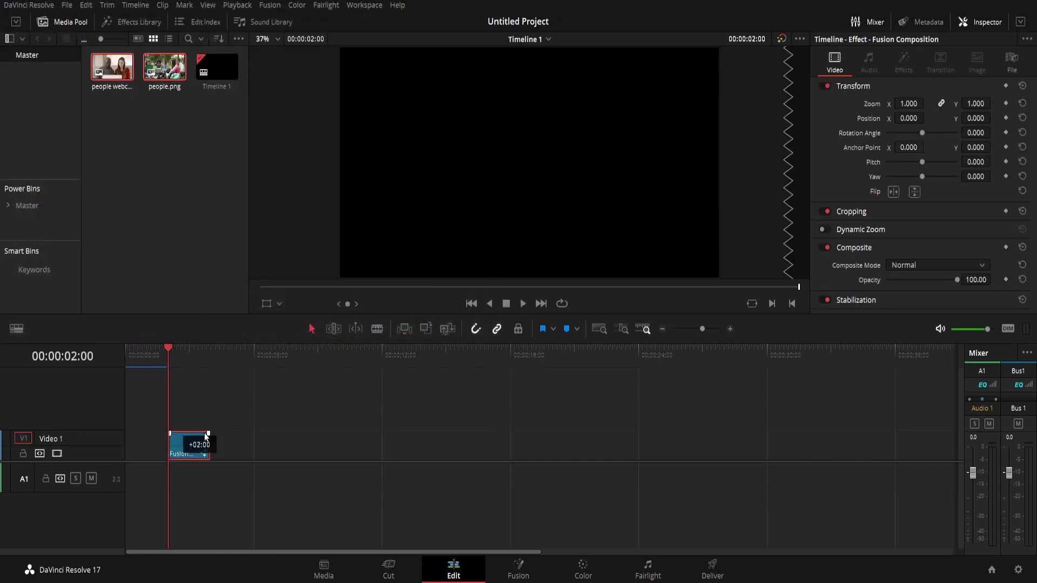
drag(153, 72, 120, 453)
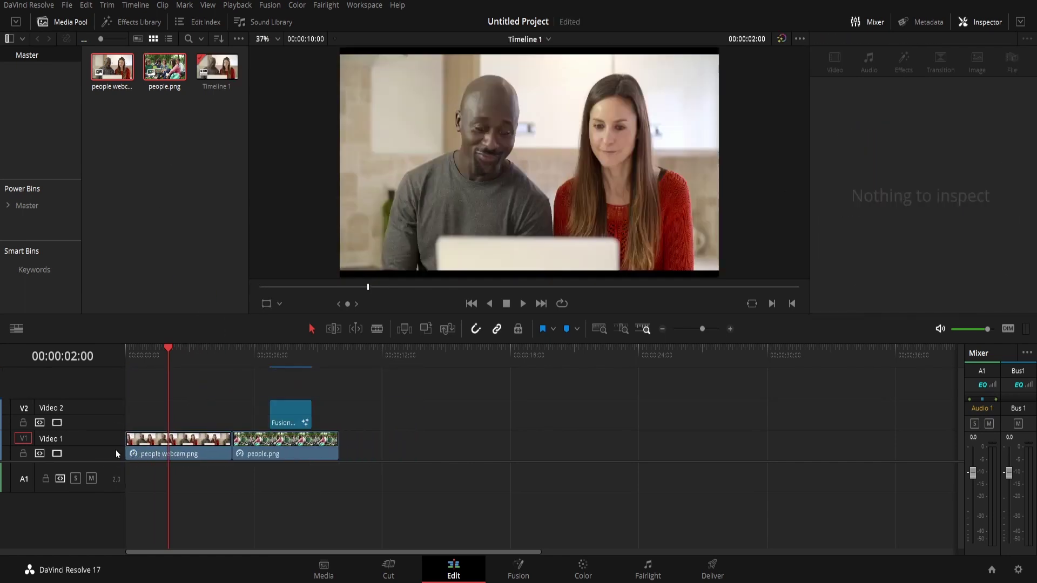
Step: Save the project and align the Fusion clip's start on V2 with the playhead just before the cut
key(ctrl+s)
key(Down)
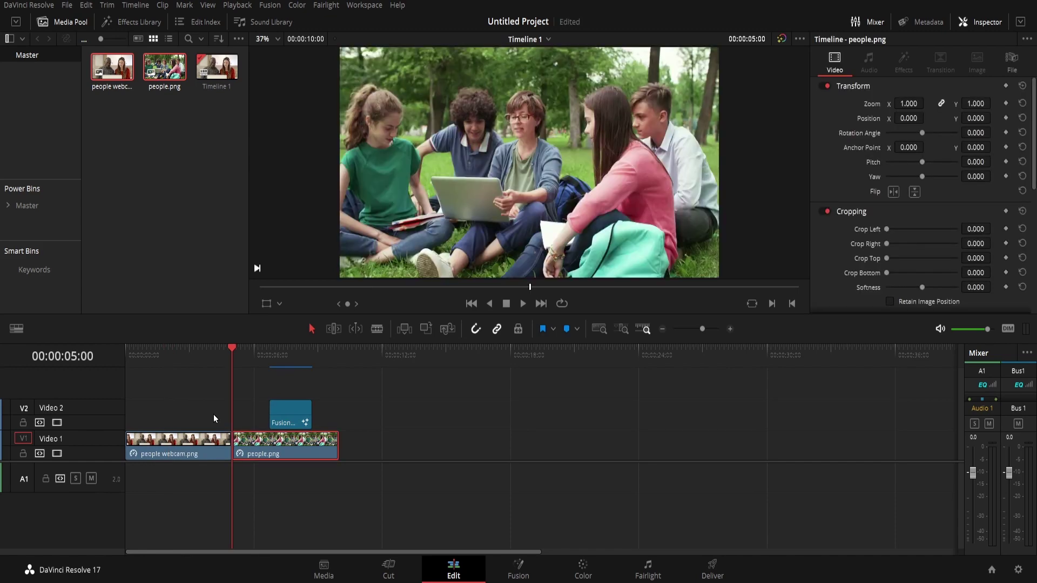
key(Left)
key(Left)
key(Left)
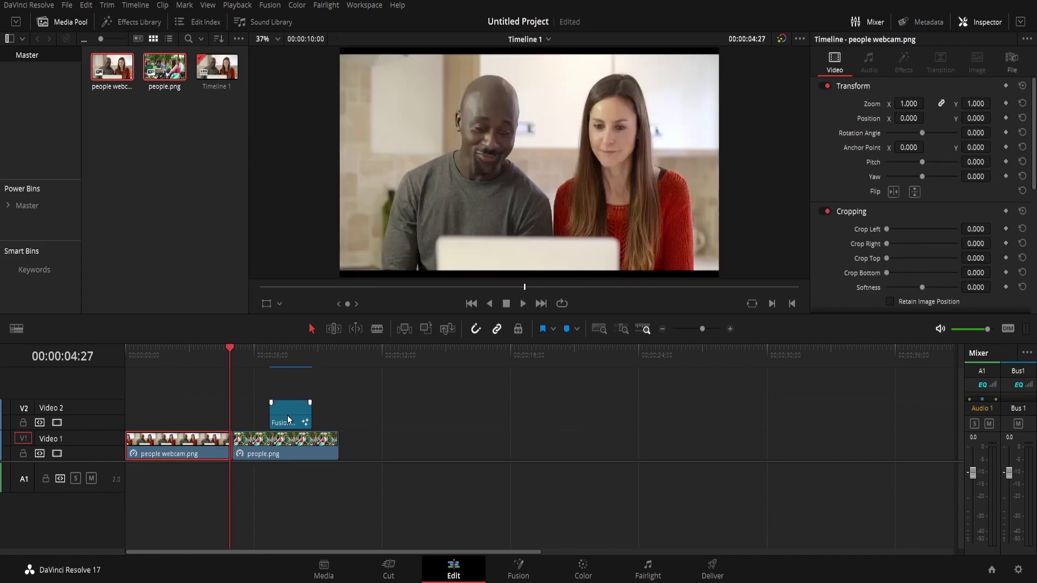
key(Left)
key(Left)
key(Left)
key(Left)
key(Left)
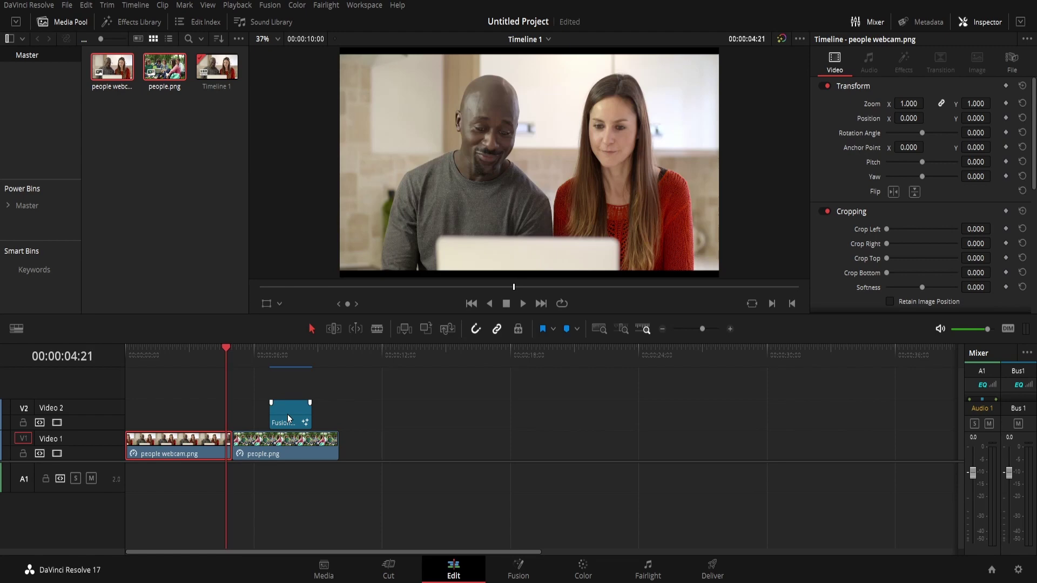
right_click(288, 418)
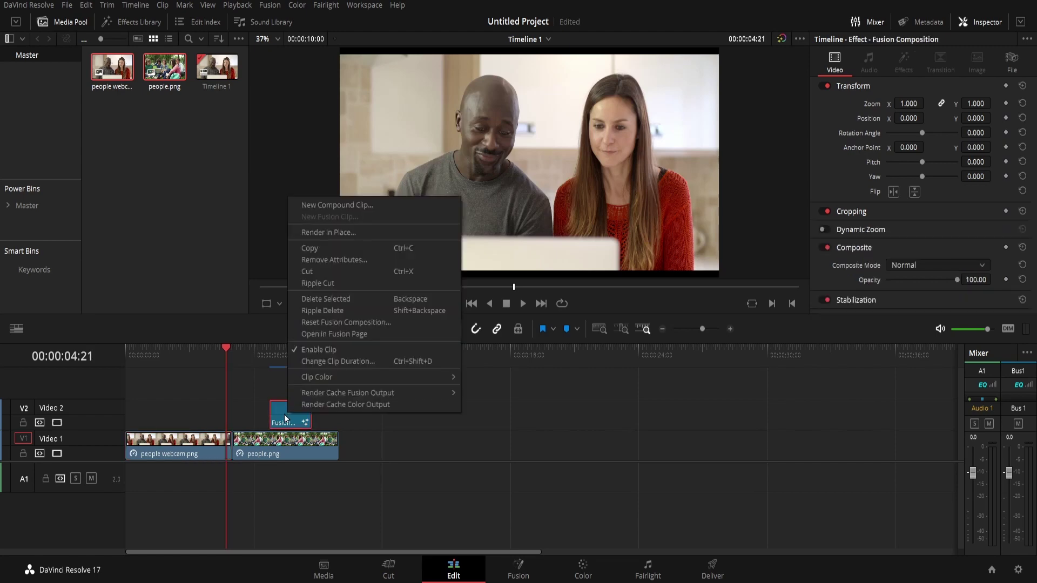
drag(284, 414, 239, 414)
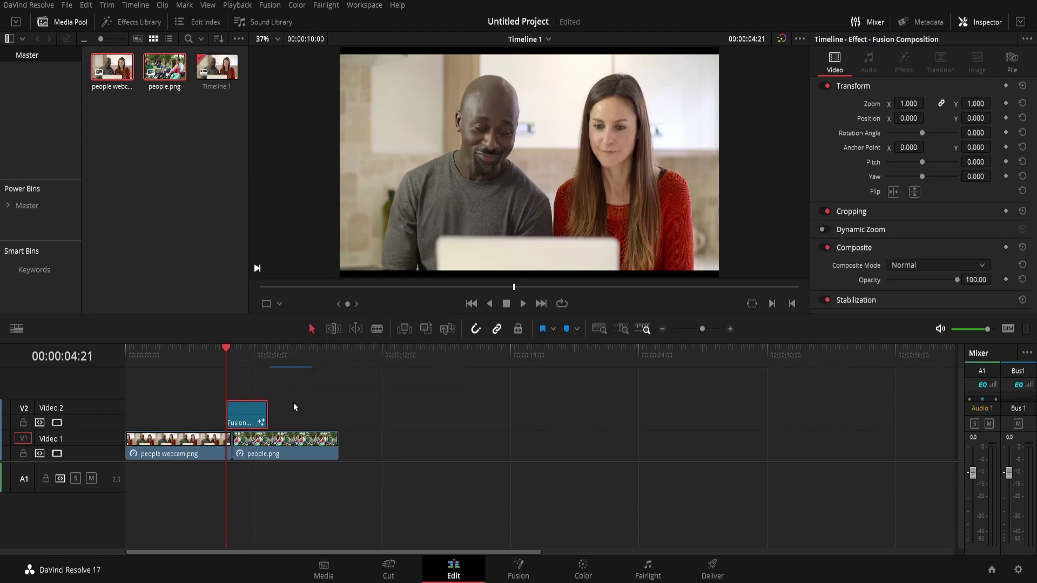
click(325, 406)
key(Left)
key(Left)
key(Left)
key(Left)
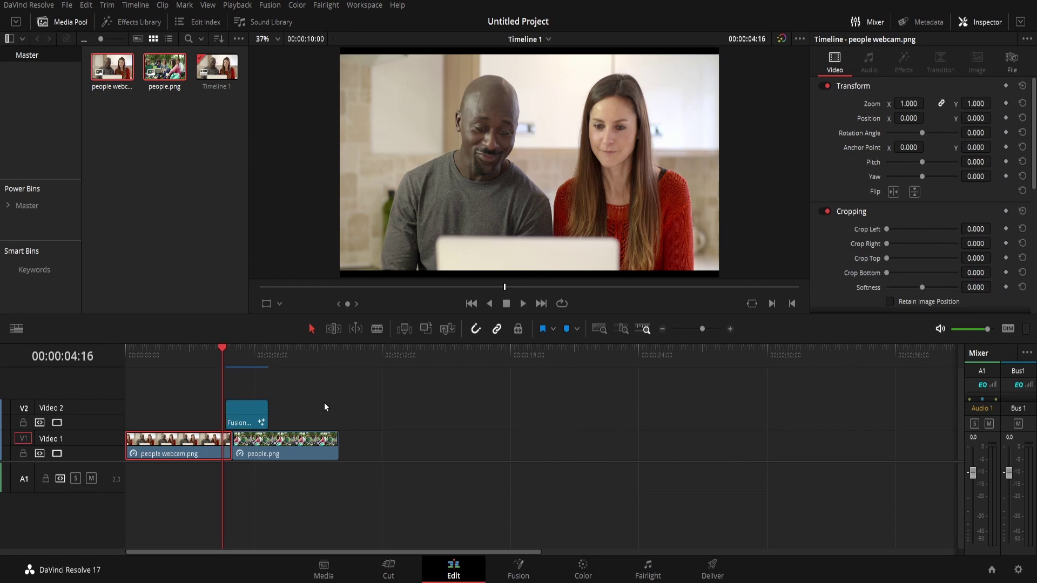
drag(253, 413, 238, 410)
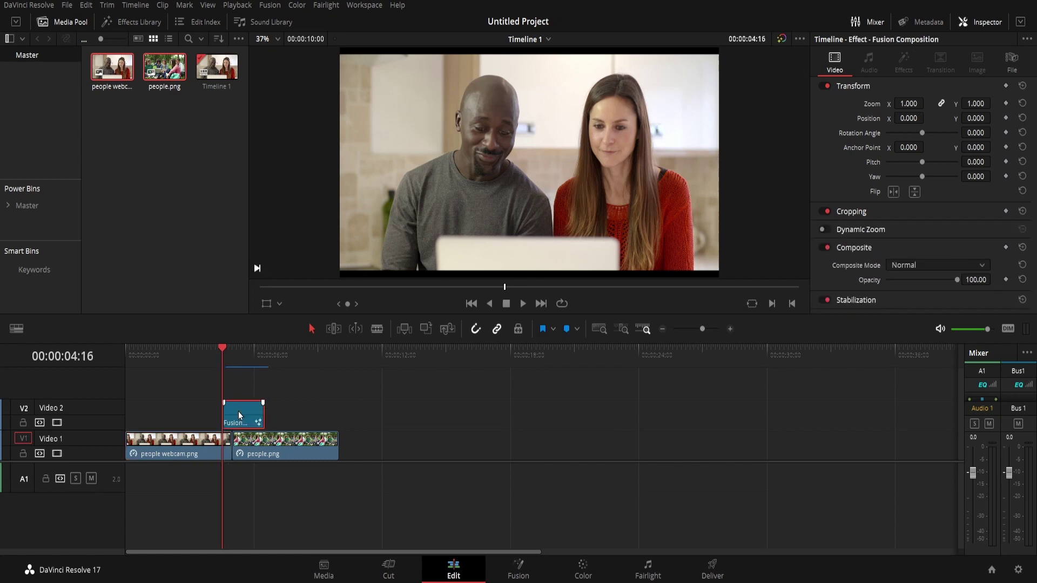
Step: Play the chevron transition over the cut and step back frame by frame to check it
click(522, 304)
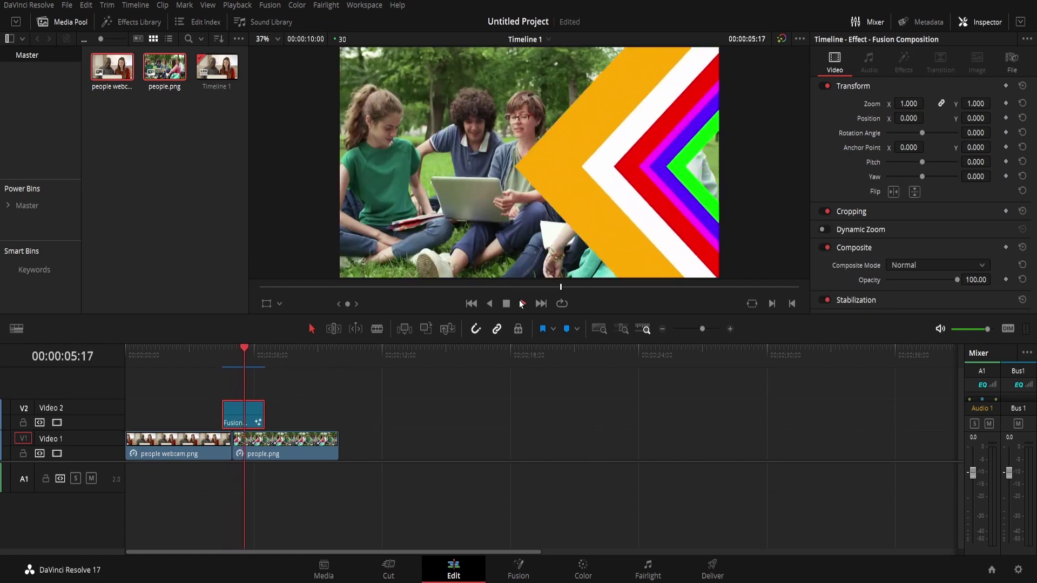
key(Left)
key(Left)
key(Left)
key(Left)
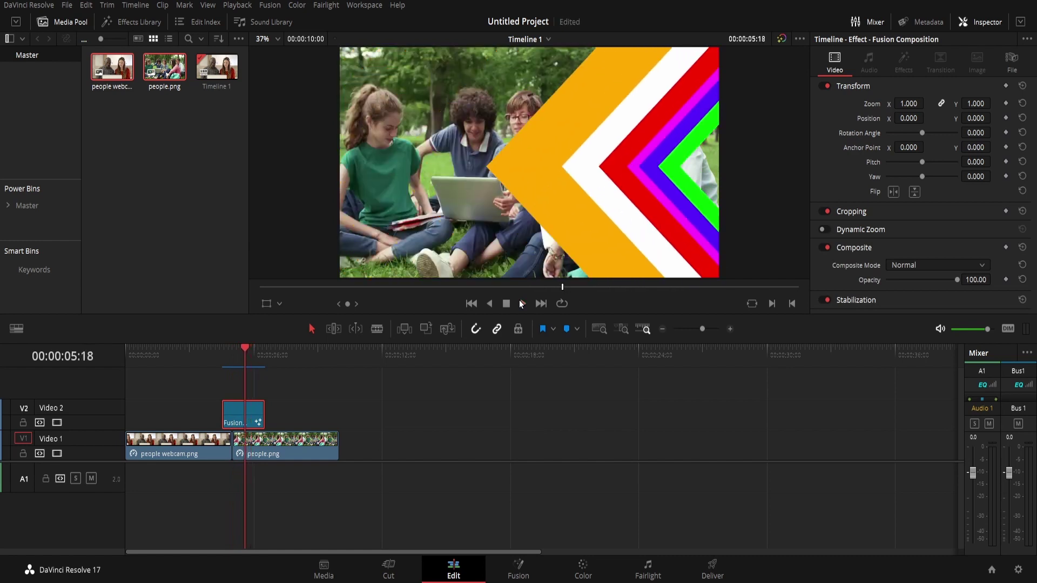
key(Left)
key(Left)
key(Left)
key(Left)
key(Left)
key(Left)
key(Left)
key(Left)
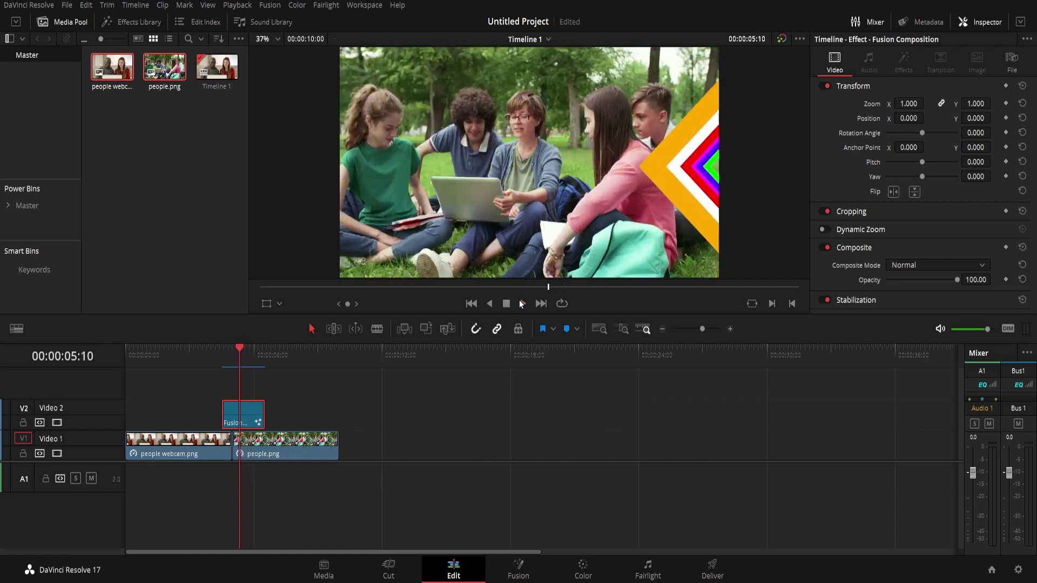
key(Left)
key(Left)
key(Left)
key(Left)
key(Left)
key(Left)
key(Left)
key(Left)
key(Left)
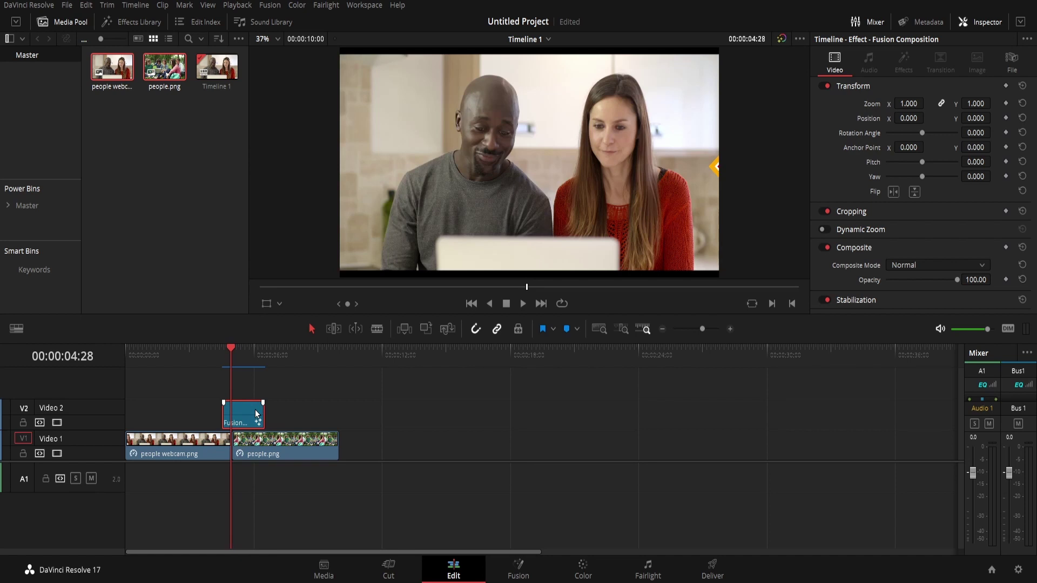
Step: Shift the Fusion clip on V2 a few frames earlier and scrub the overlay frames
drag(256, 414, 238, 416)
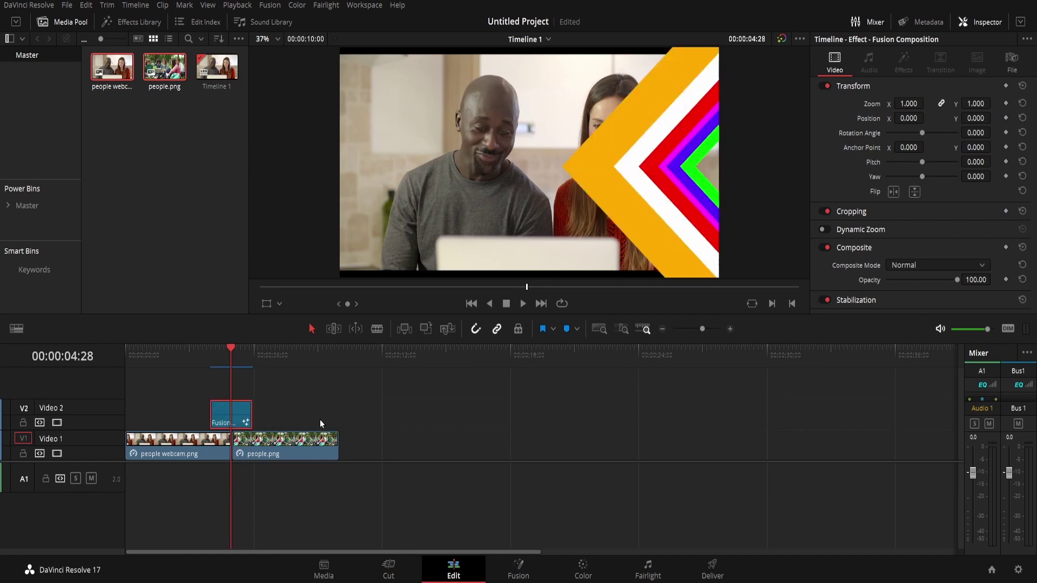
key(Left)
key(Left)
key(Left)
key(Left)
key(space)
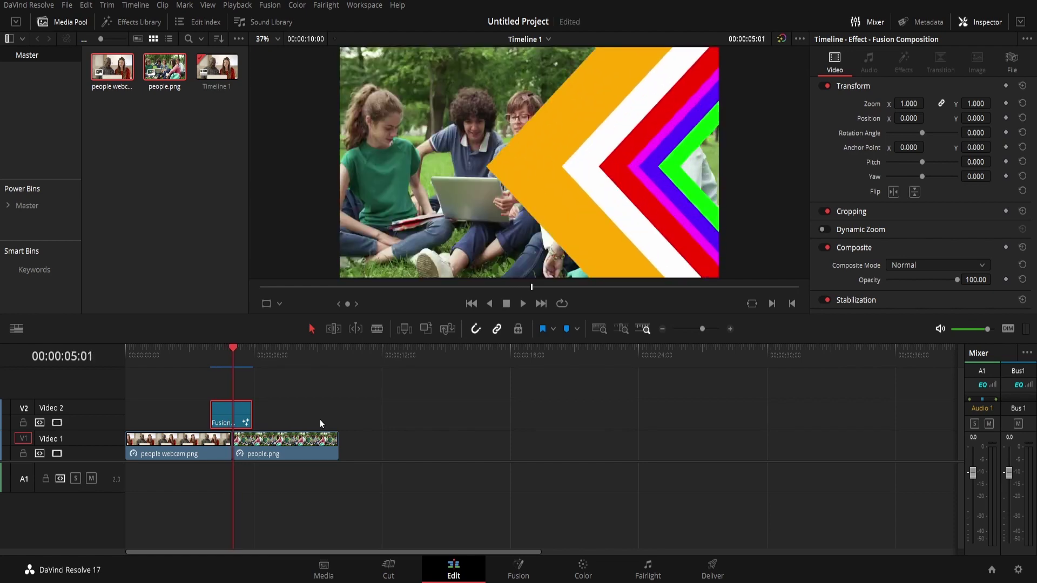
key(Left)
key(Left)
key(Left)
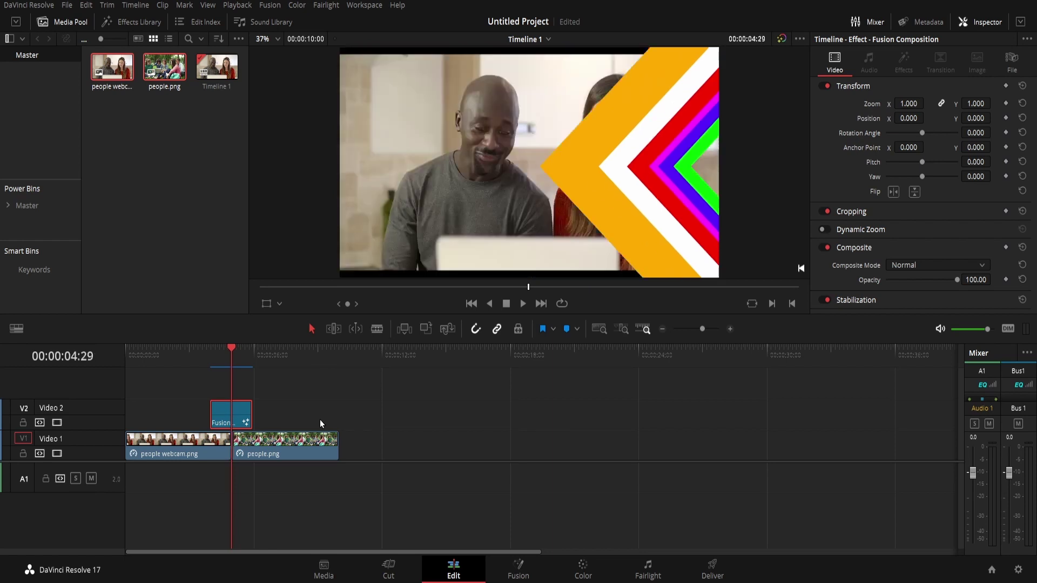
key(Right)
key(Right)
key(Right)
key(Left)
key(Left)
key(Left)
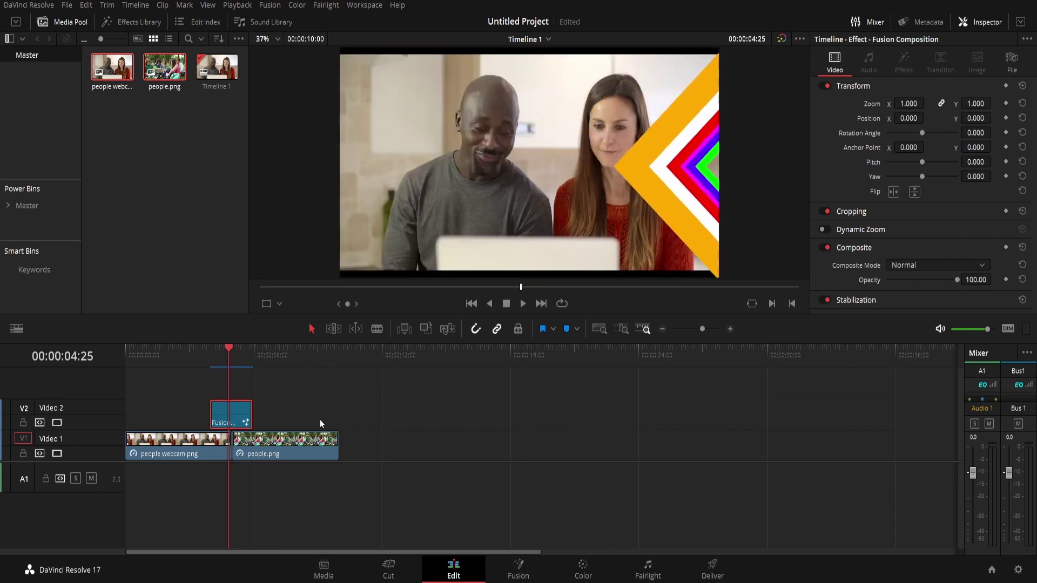
key(Left)
key(Left)
key(Left)
key(Left)
key(Left)
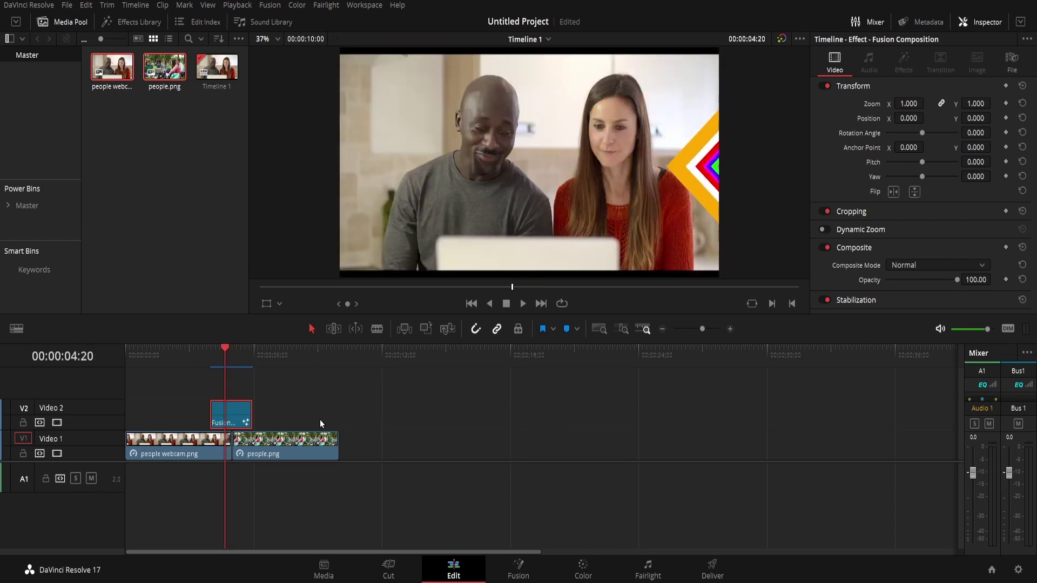
Step: Step through the chevron transition past the cut to the park image, then return to the Fusion page
key(Right)
key(Right)
key(Right)
key(Right)
key(Right)
key(Right)
key(Right)
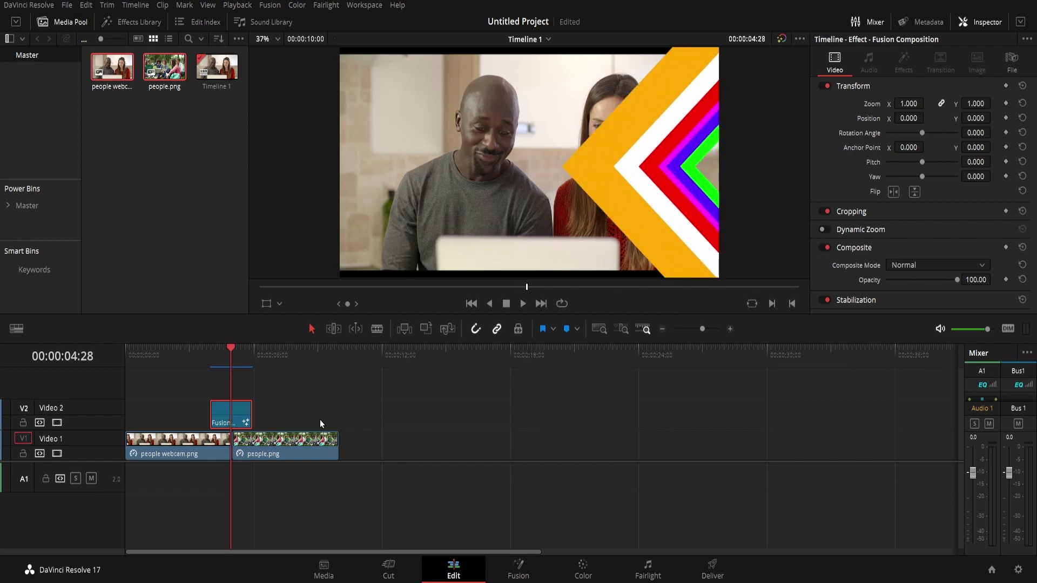
key(Right)
key(Right)
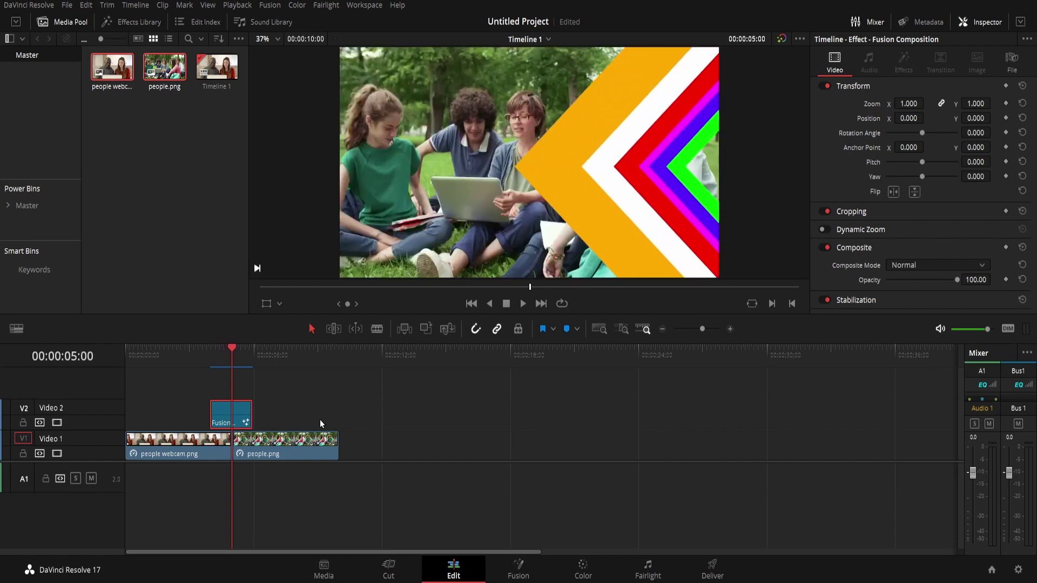
key(Right)
key(Right)
key(Right)
key(Right)
key(Right)
key(Right)
key(Right)
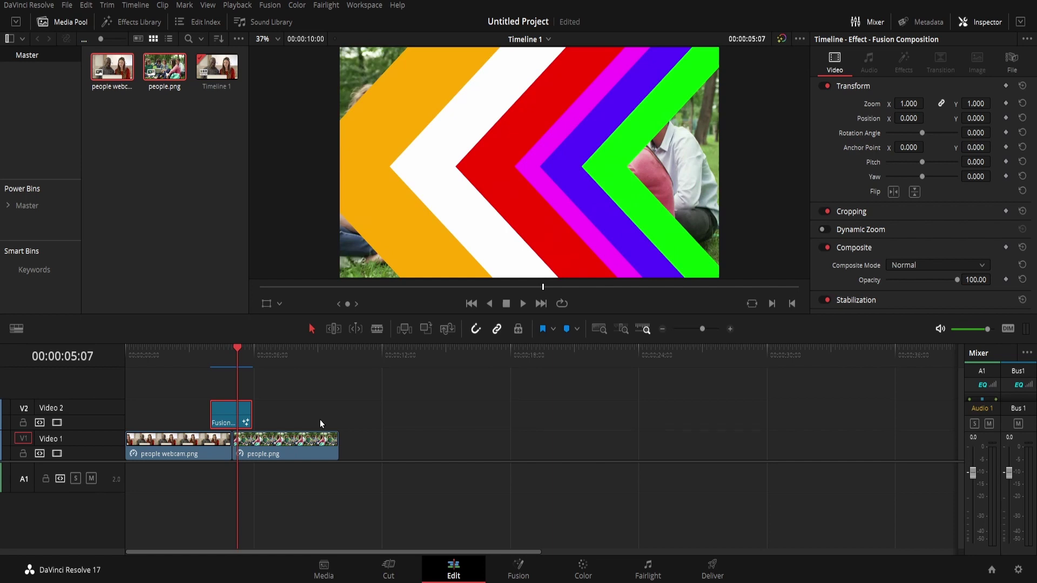
key(Left)
key(Left)
key(Left)
key(Left)
key(Left)
key(Left)
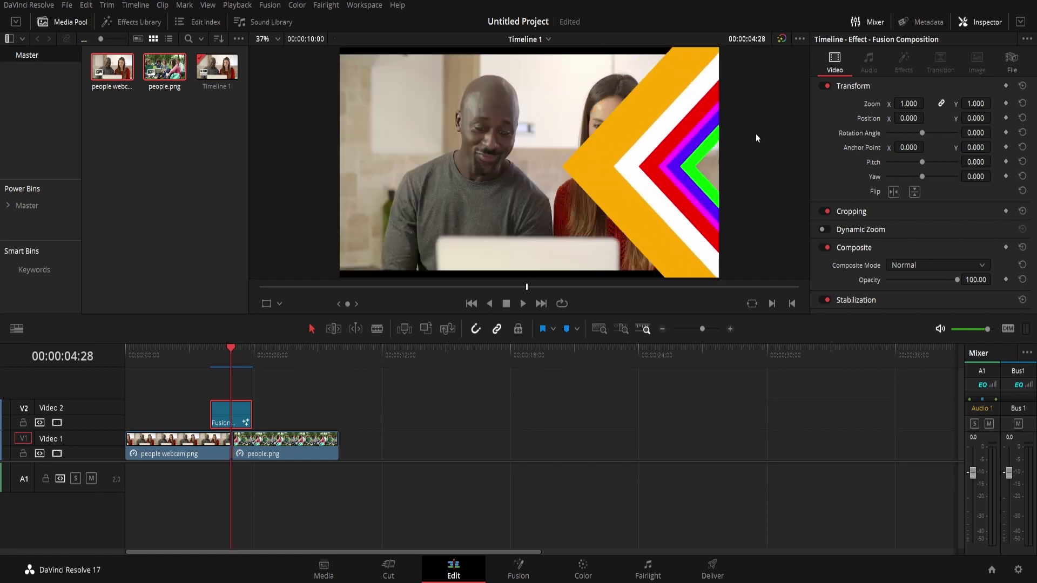
key(Right)
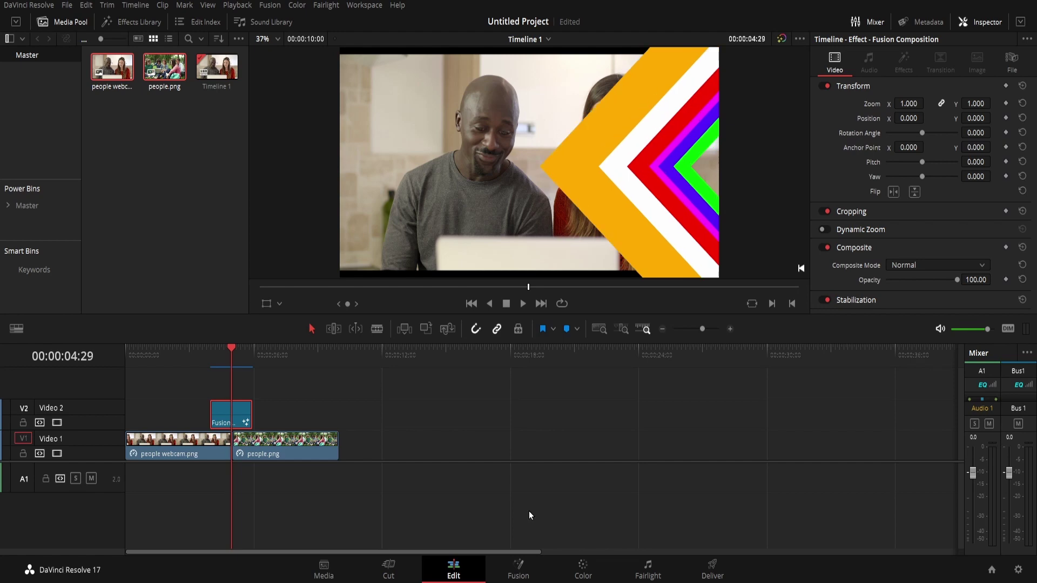
key(Right)
key(Right)
key(Right)
key(Right)
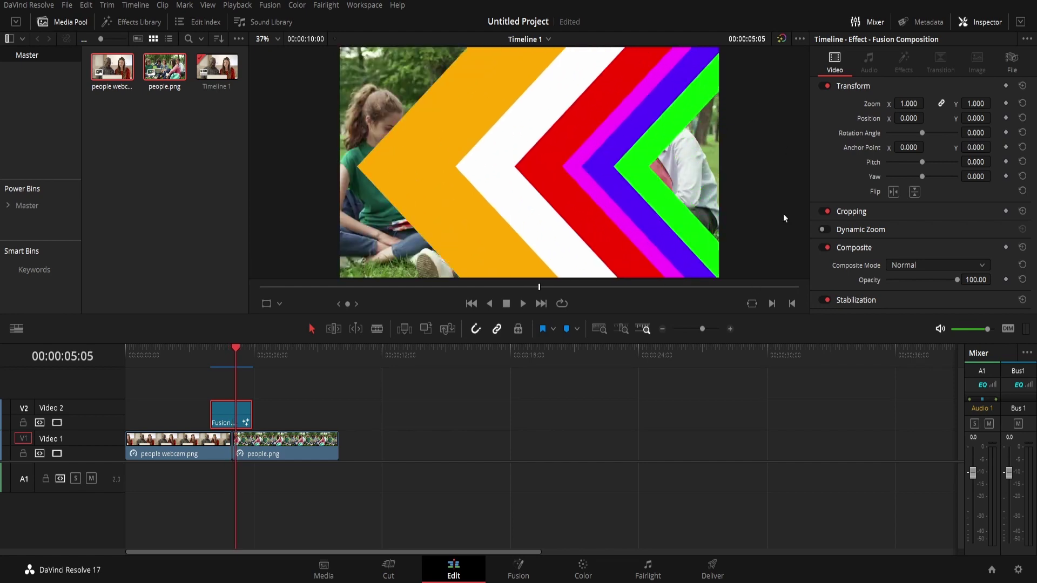
click(517, 572)
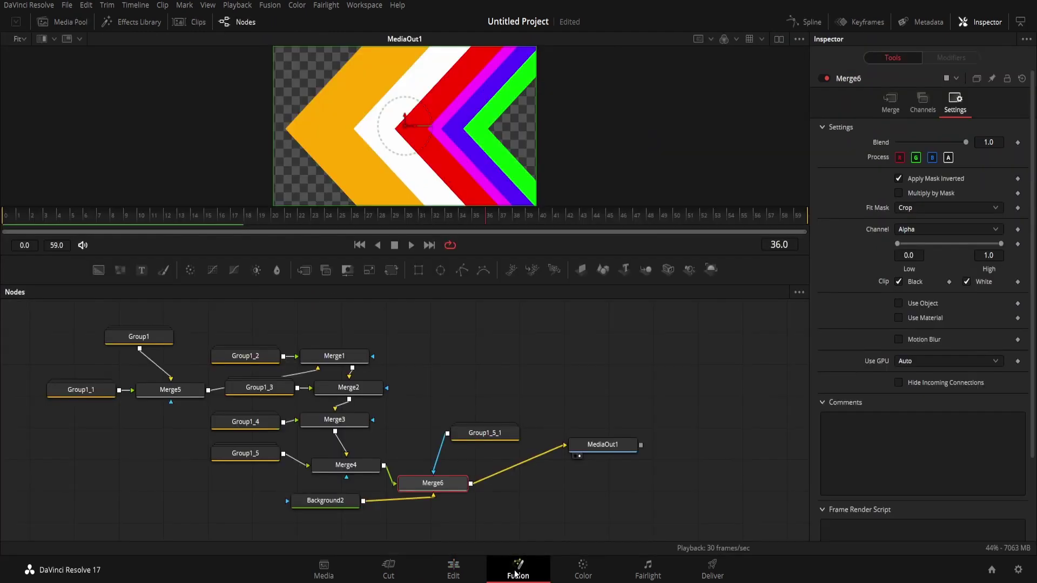
Step: Show the Keyframes view, try delaying Group1_5_1's animation, preview it, and undo
click(864, 22)
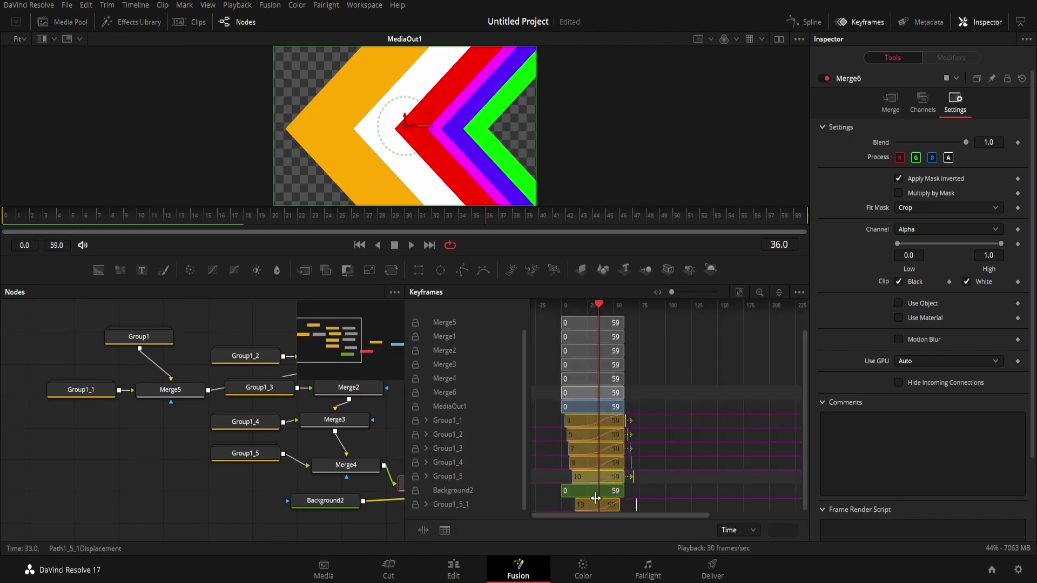
drag(591, 510, 607, 504)
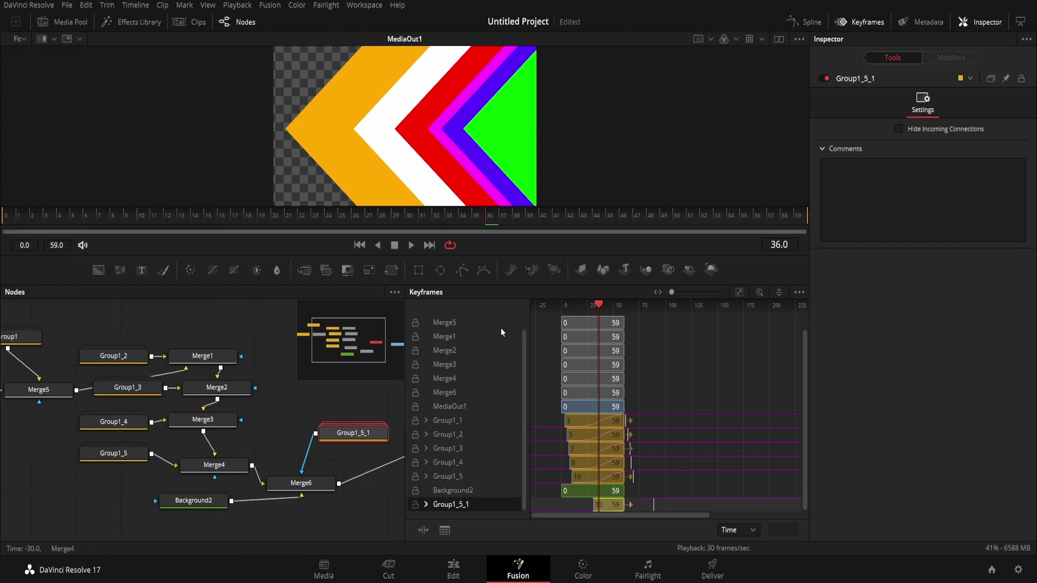
click(412, 246)
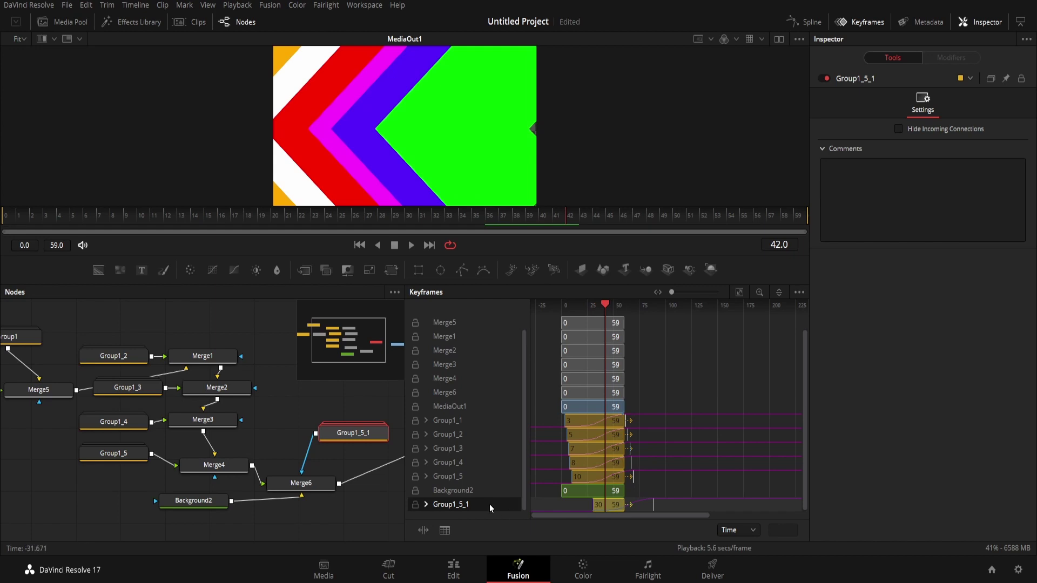
key(ctrl+z)
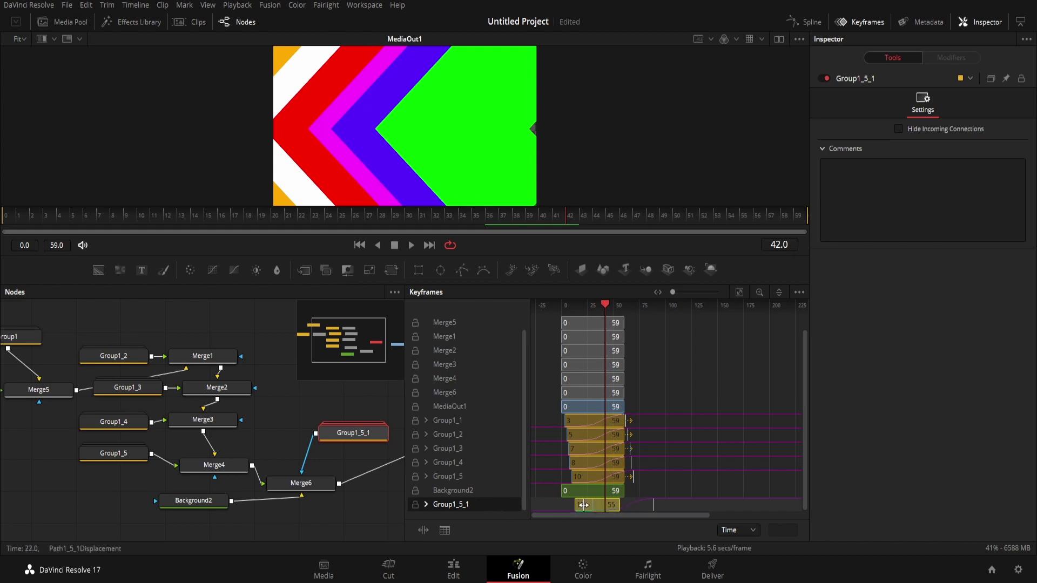
Step: Nudge Group1_5_1's timing and preview until its range ends at frame 55
drag(596, 505, 596, 504)
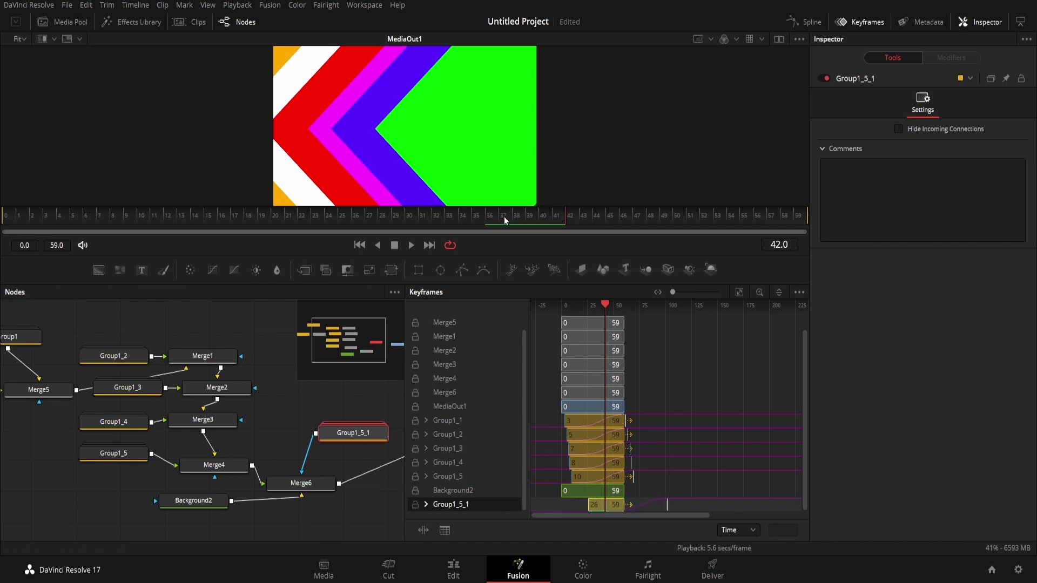
click(415, 245)
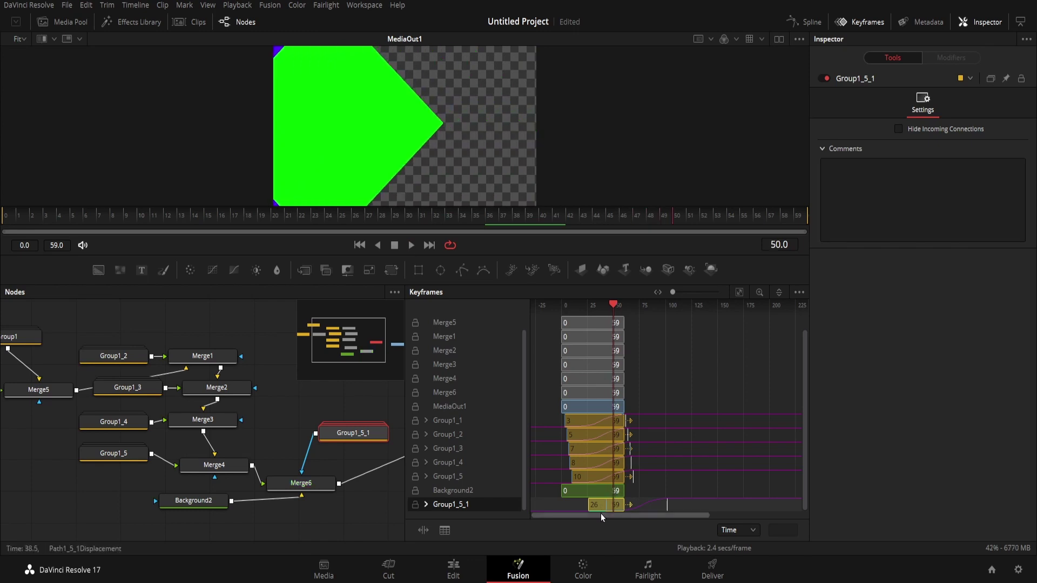
mouse_move(597, 505)
mouse_down()
mouse_move(615, 509)
mouse_move(590, 505)
mouse_up()
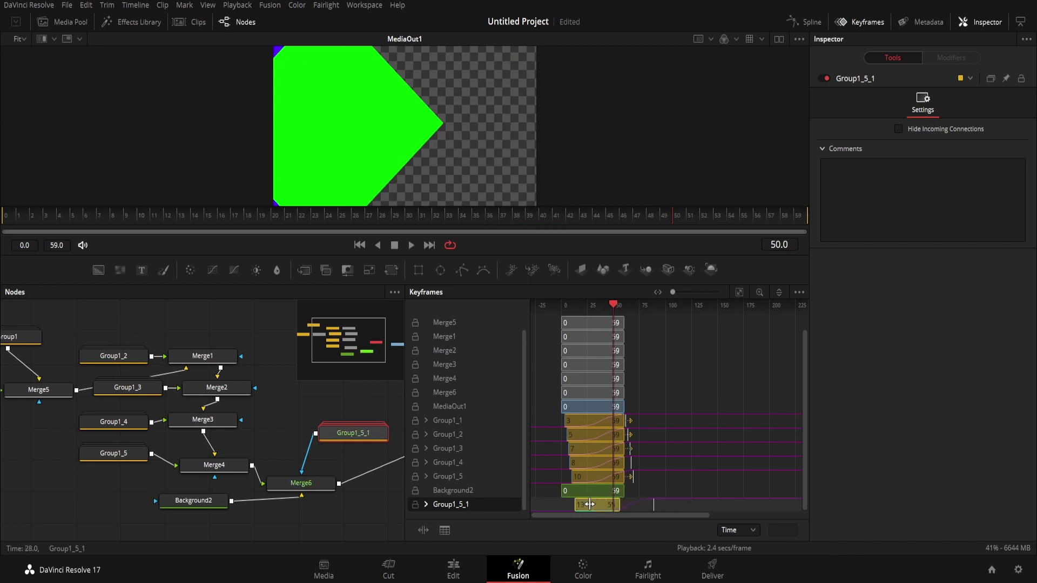
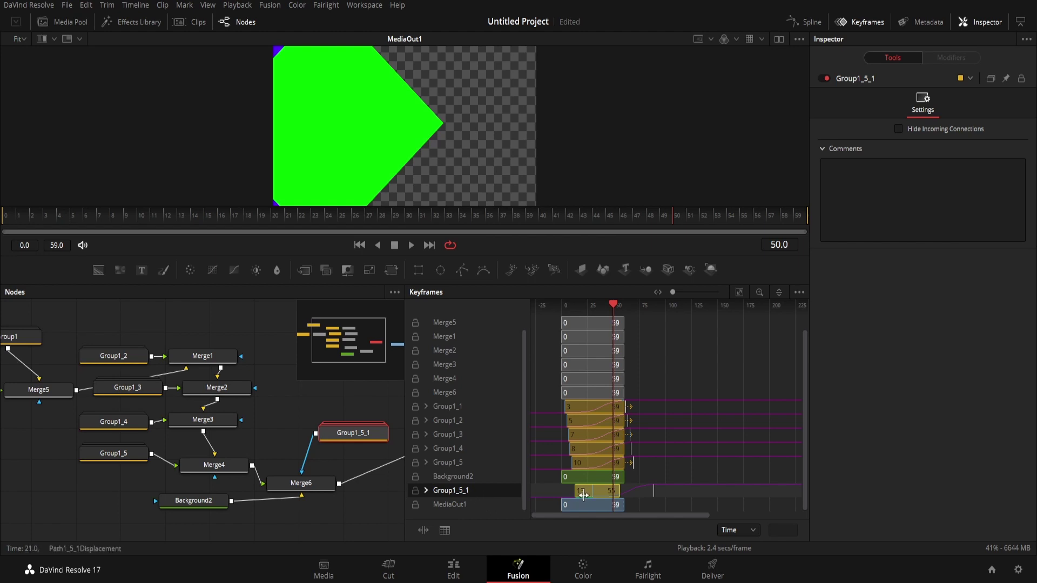
Step: Shift the Group1_5_1 keyframes later and step through frames to preview the wipe
mouse_move(579, 490)
mouse_down()
mouse_move(616, 492)
mouse_move(562, 494)
mouse_up()
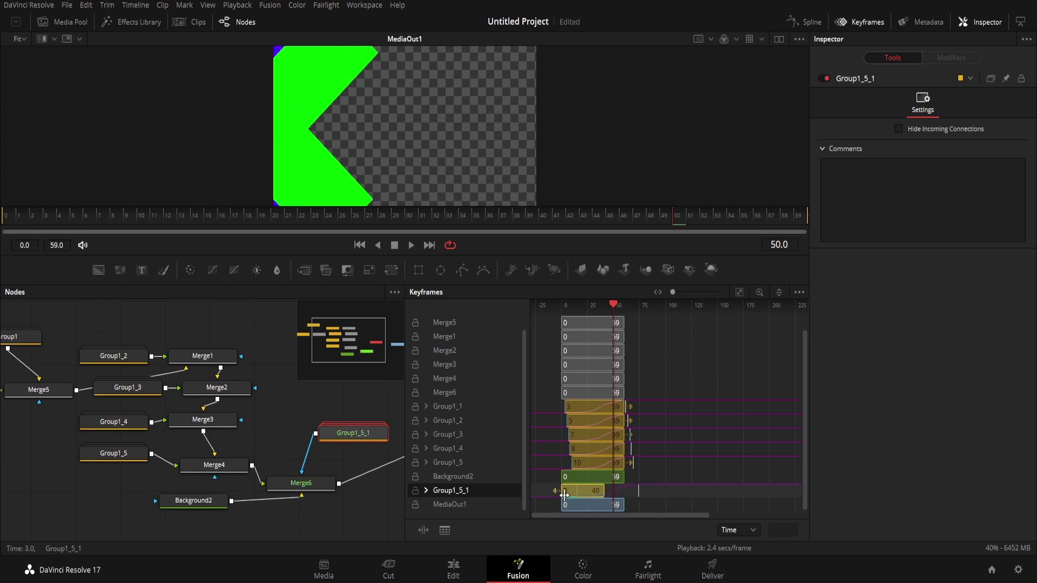
key(Left)
key(Left)
key(Left)
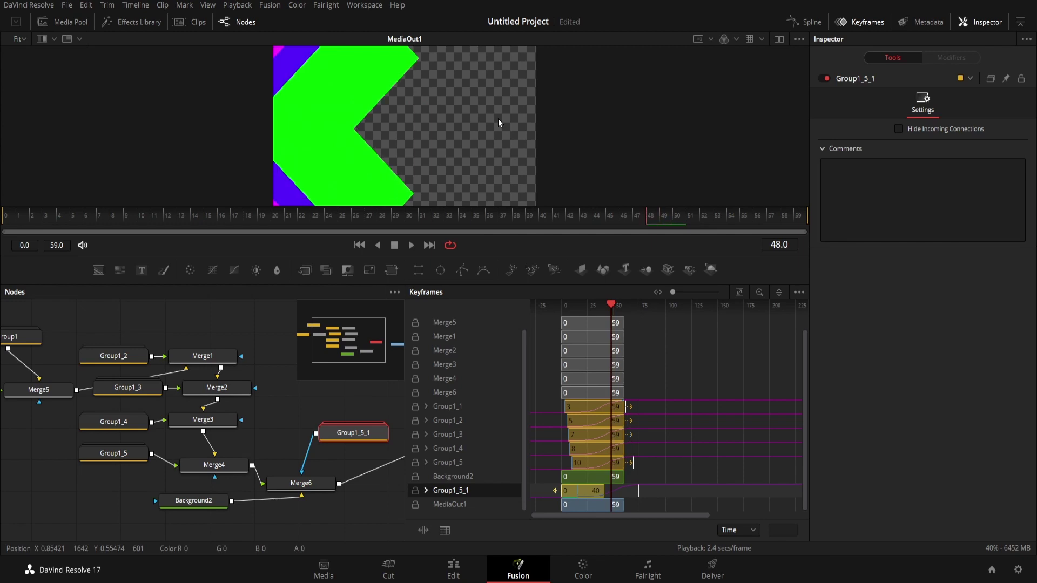
key(Left)
key(Left)
key(Left)
key(Left)
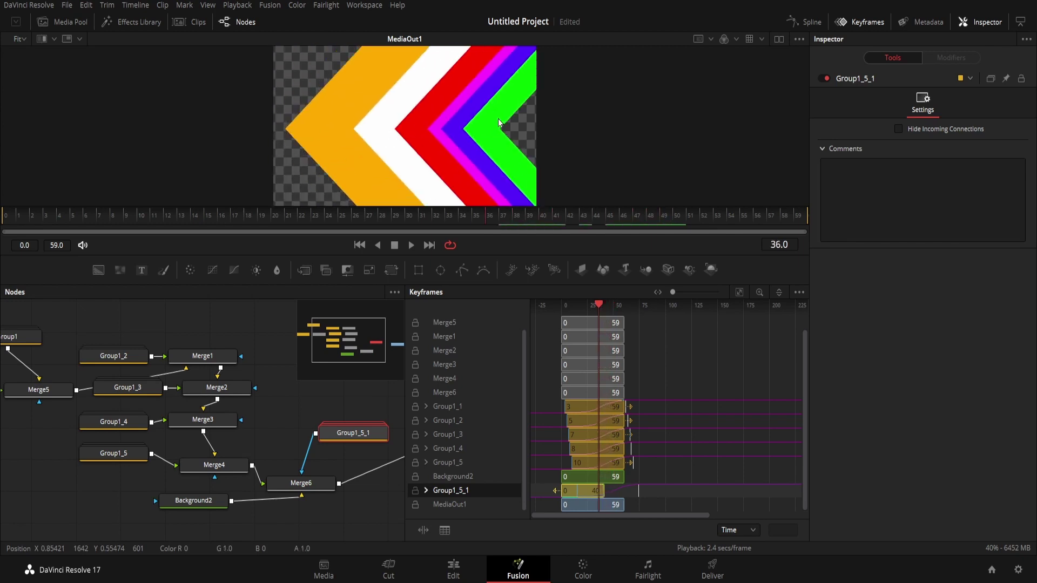
key(Left)
key(Left)
key(Left)
key(Left)
key(Left)
key(Left)
key(Left)
key(Left)
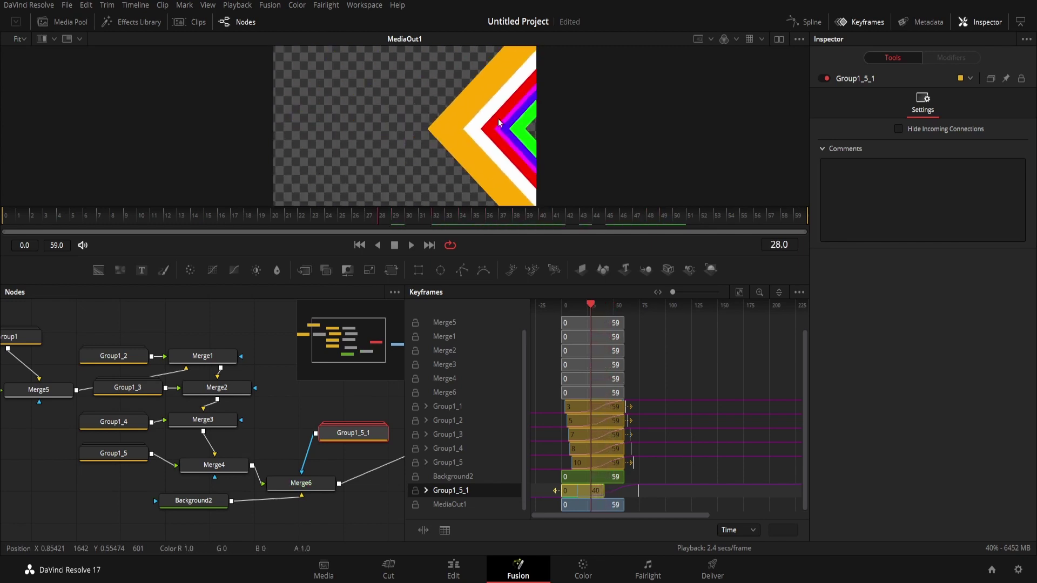
key(Left)
key(Right)
key(Right)
key(Right)
key(Right)
key(Right)
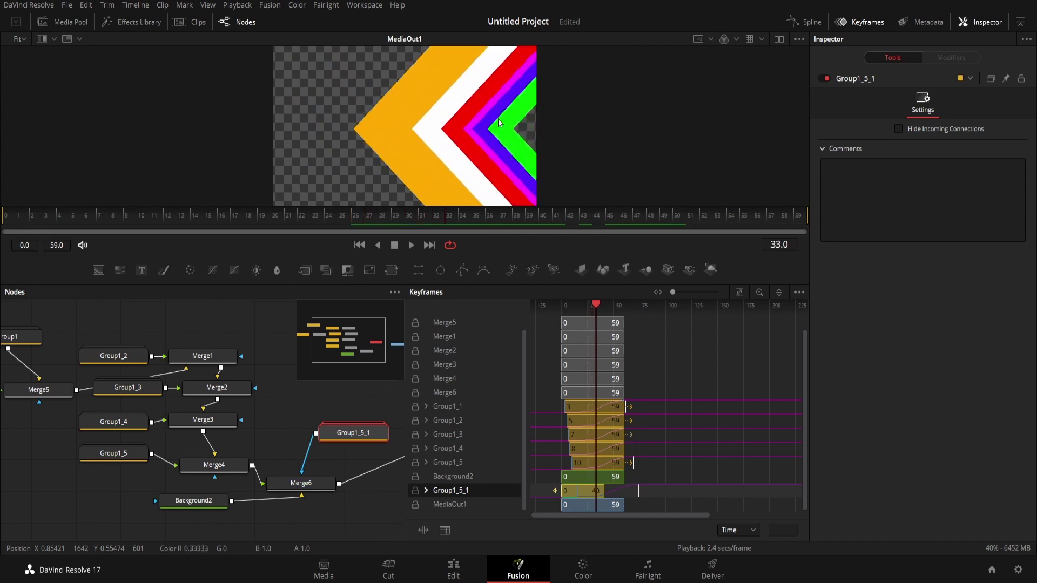
key(Right)
key(Right)
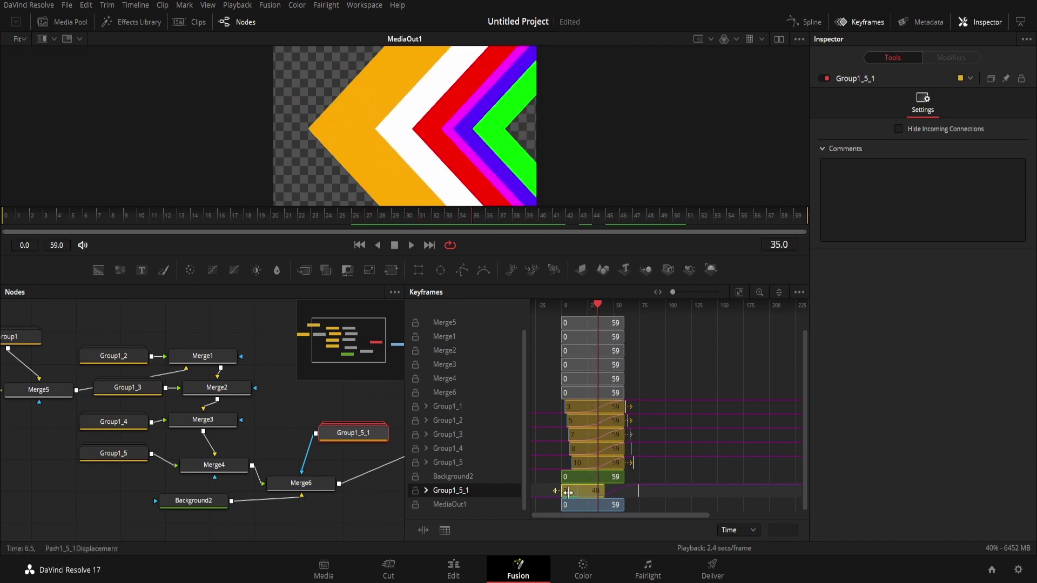
Step: Slide the Group1_5_1 keyframes to span frames 14–54 and check the green chevron's timing
drag(568, 492, 583, 492)
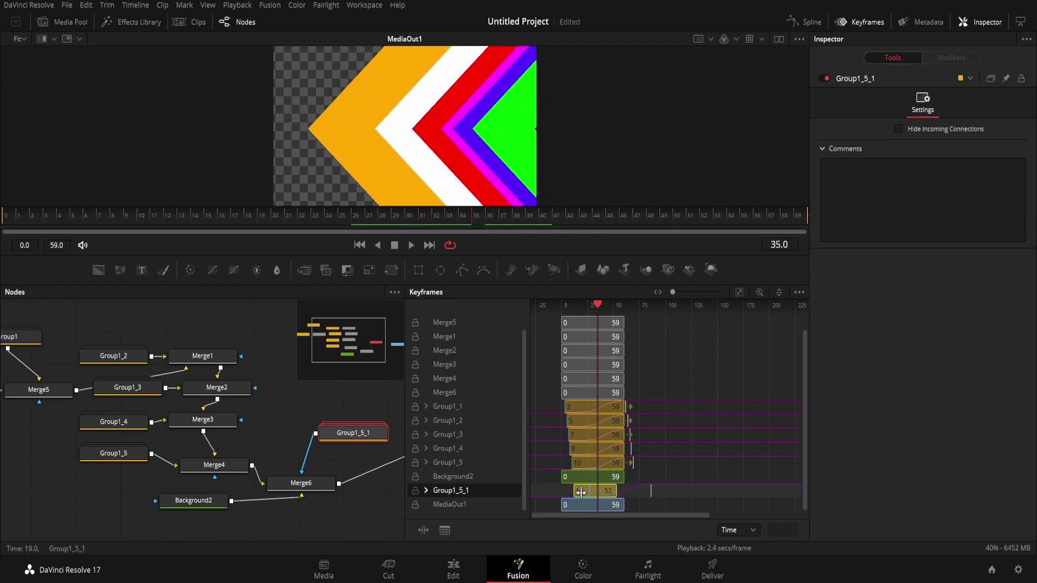
key(Right)
key(Right)
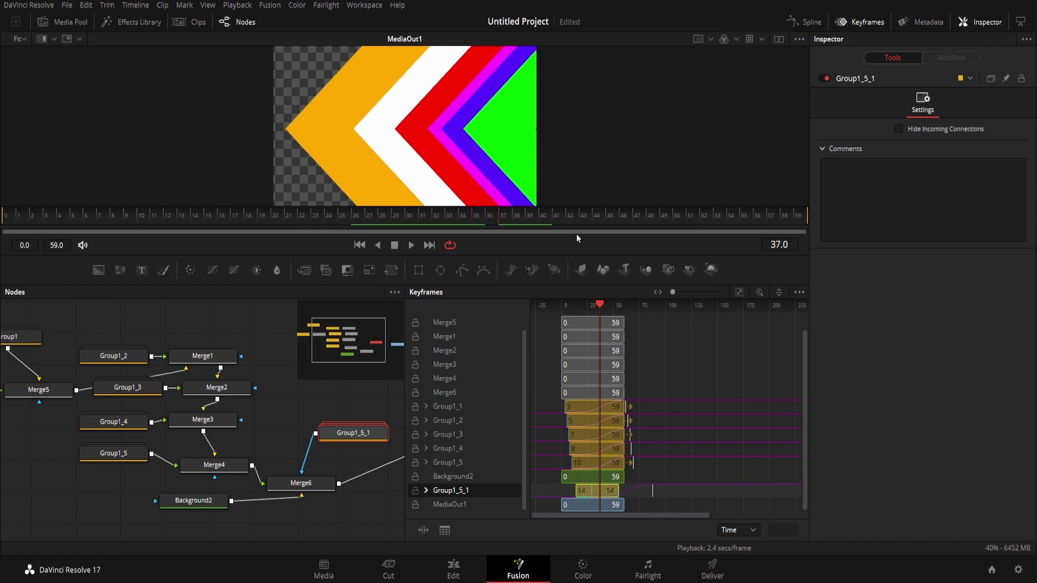
key(Right)
key(Right)
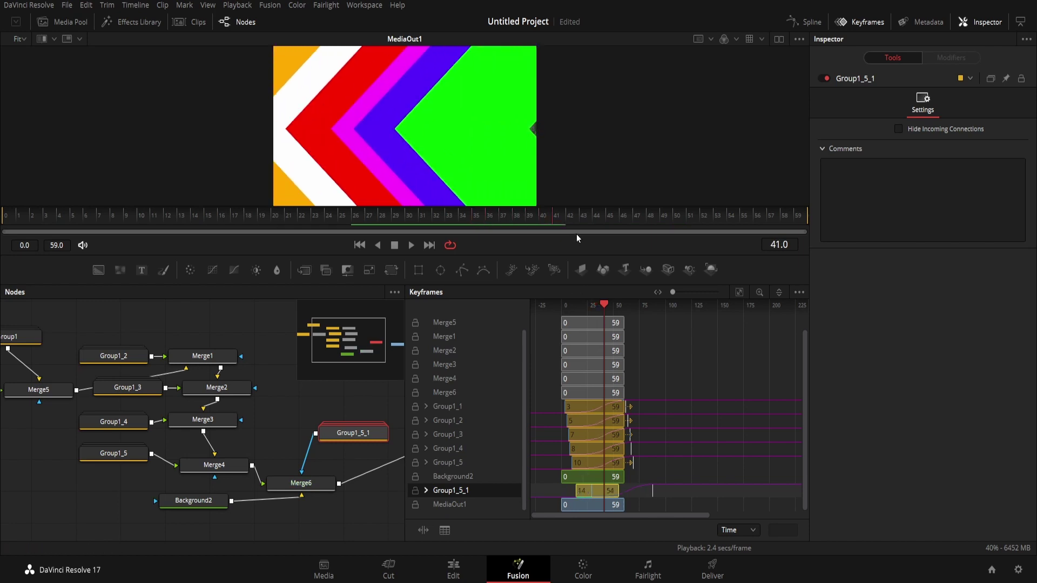
key(Left)
key(Left)
key(Left)
key(Left)
key(Left)
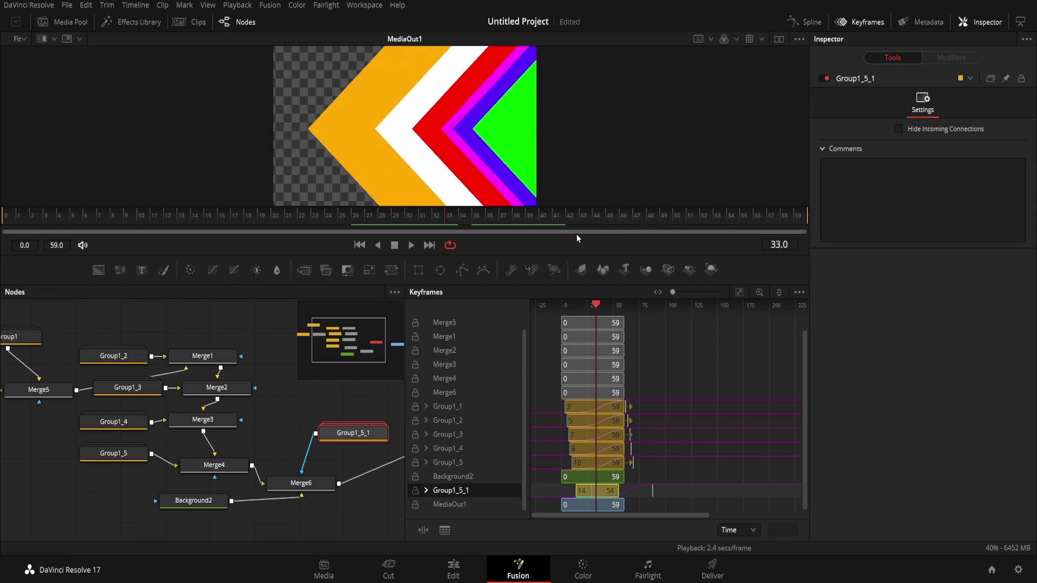
key(Left)
key(Left)
key(Right)
key(Right)
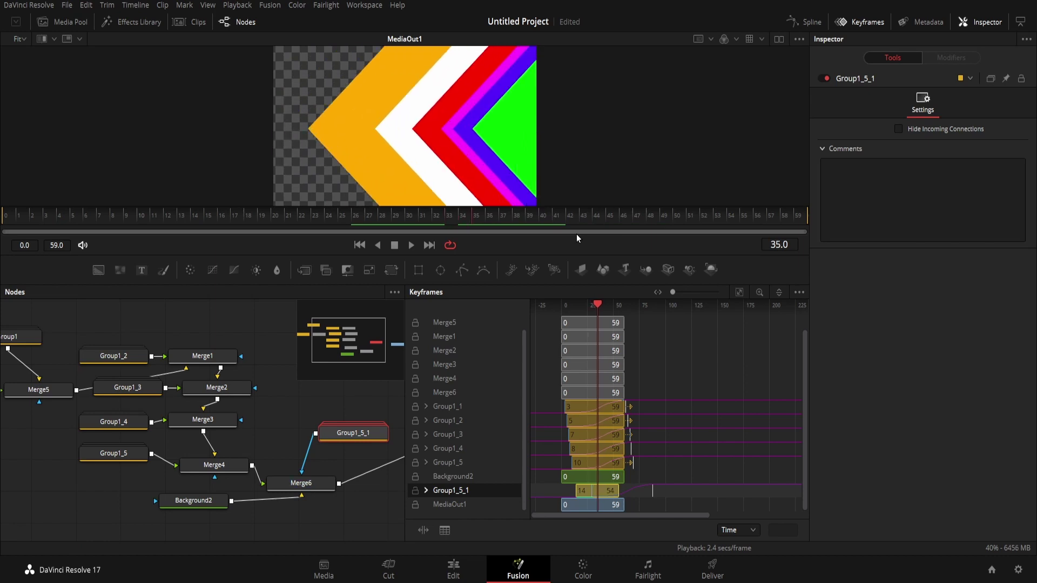
Step: On the Edit timeline, step frame by frame as the chevron wipe enters
click(452, 569)
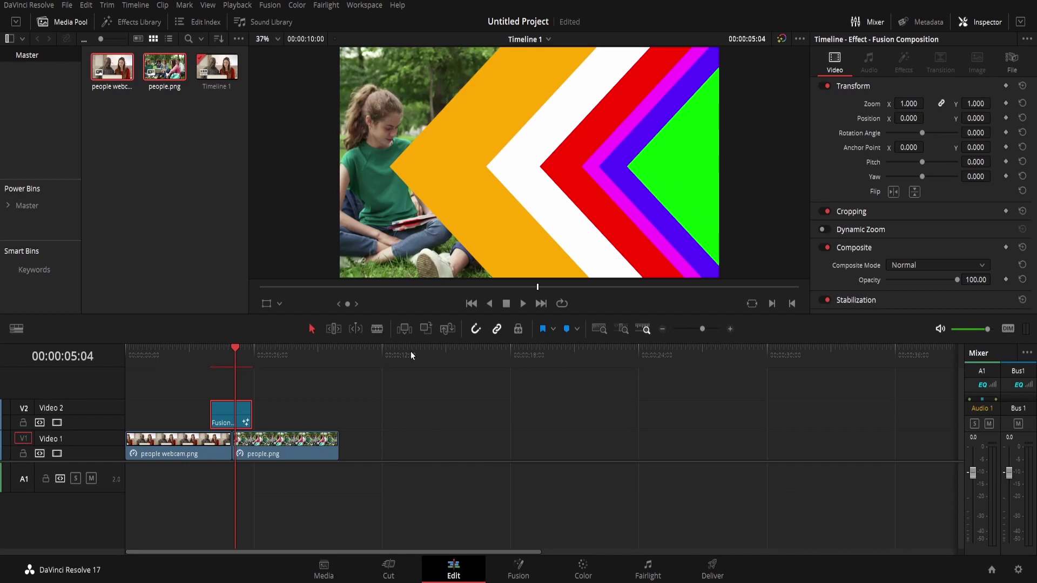
key(Left)
key(Left)
key(Left)
key(Left)
key(Left)
key(Left)
key(Left)
key(Left)
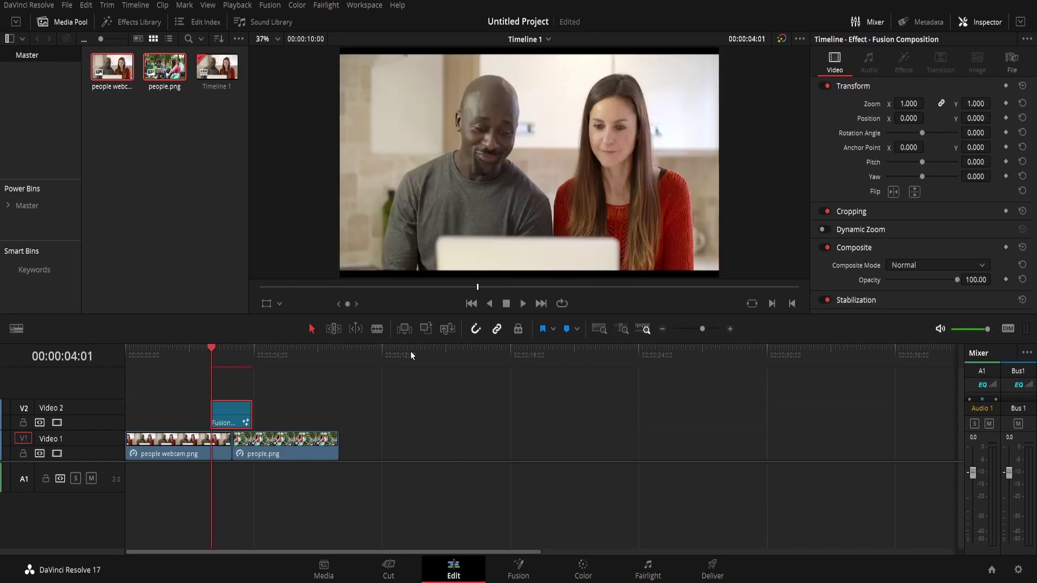
key(Right)
key(Right)
key(Right)
key(Right)
key(Right)
key(Right)
key(Right)
key(Right)
key(Right)
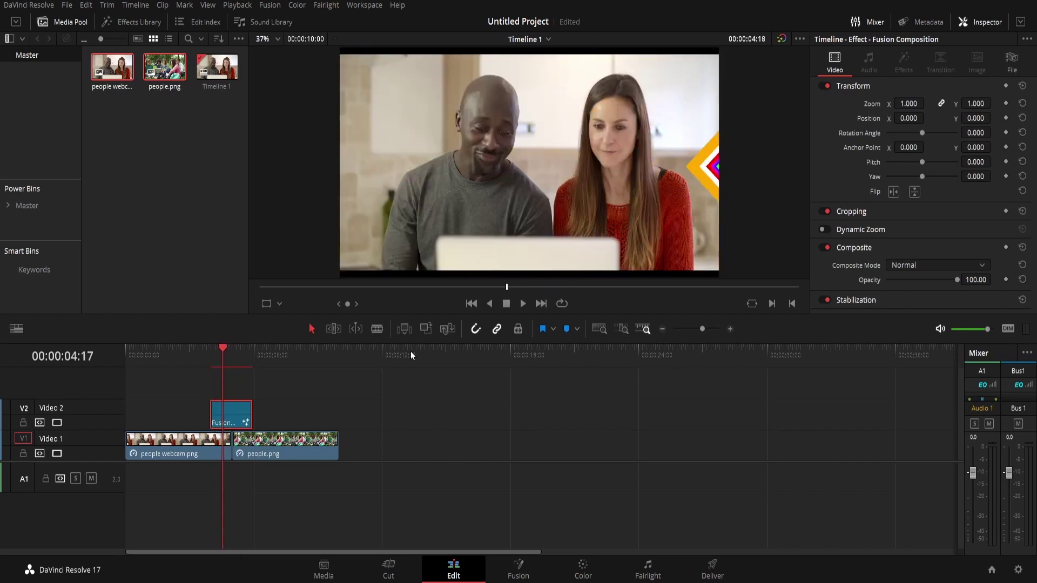
key(Right)
key(Right)
key(Right)
key(Right)
key(Right)
key(Right)
key(Right)
key(Right)
key(Right)
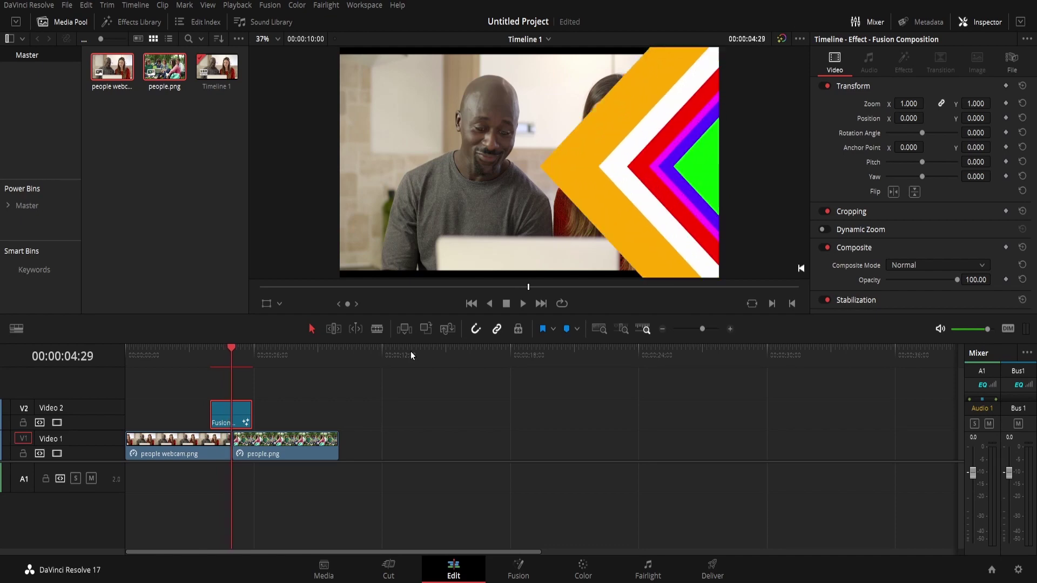
key(Right)
key(Right)
key(Right)
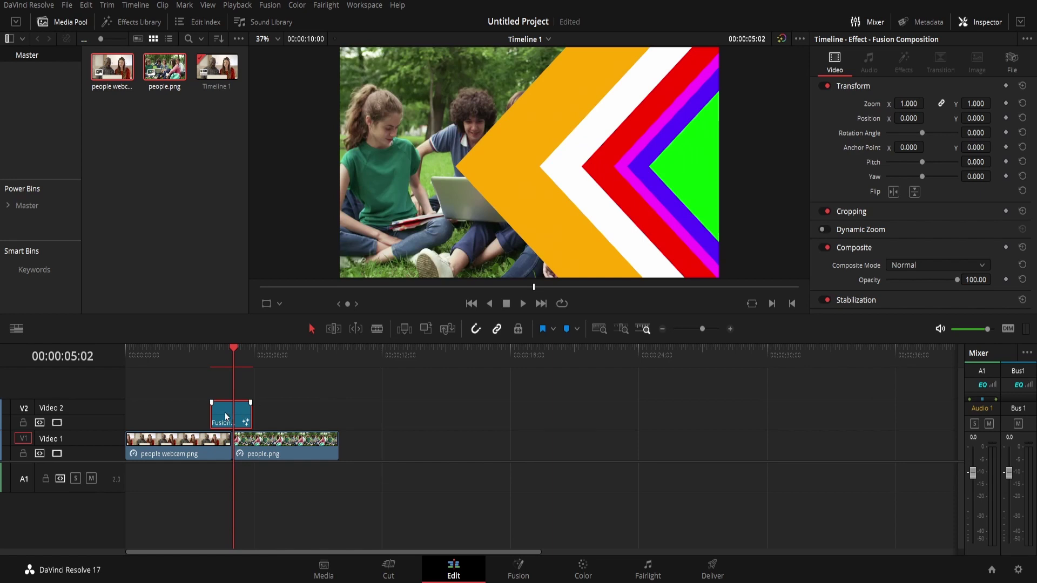
Step: Nudge the Fusion transition clip slightly earlier and step through the wipe to 00:00:05:08
drag(219, 412, 218, 422)
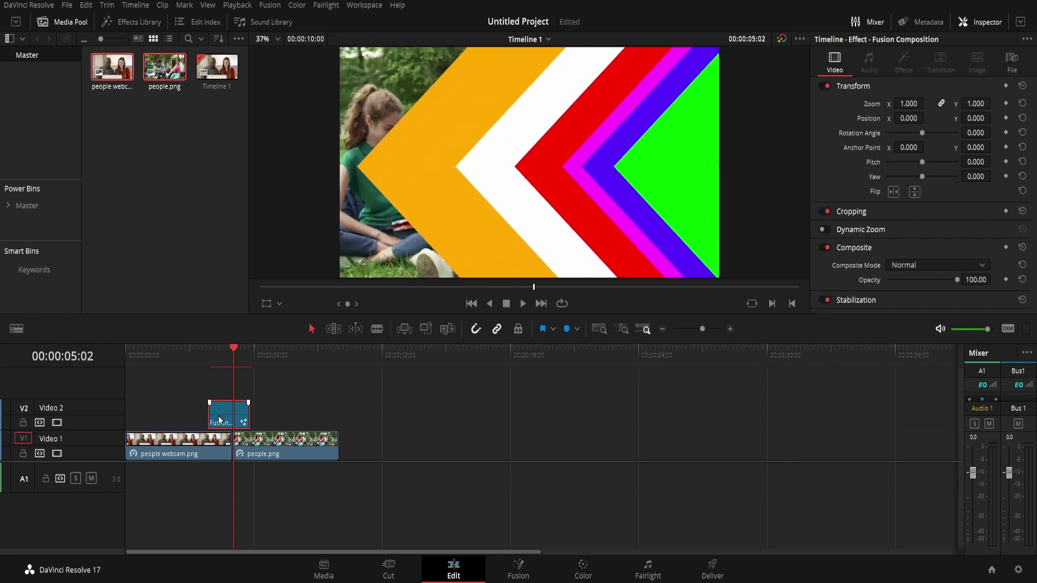
key(Left)
key(Left)
key(Left)
key(Left)
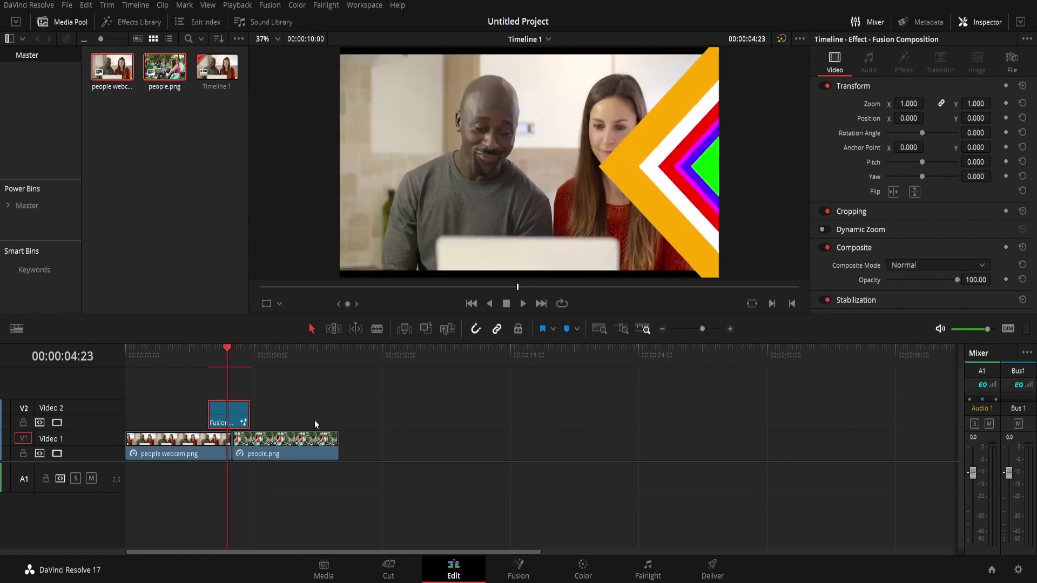
key(Left)
key(Left)
key(Left)
key(Right)
key(Right)
key(Right)
key(Right)
key(Right)
key(Right)
key(Right)
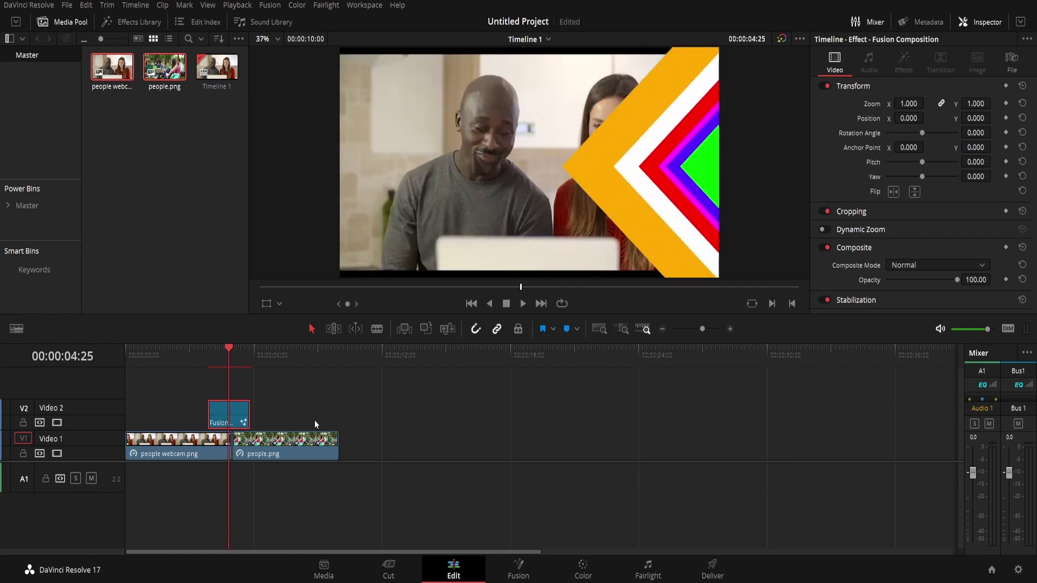
key(Right)
key(Right)
key(Right)
key(Right)
key(Right)
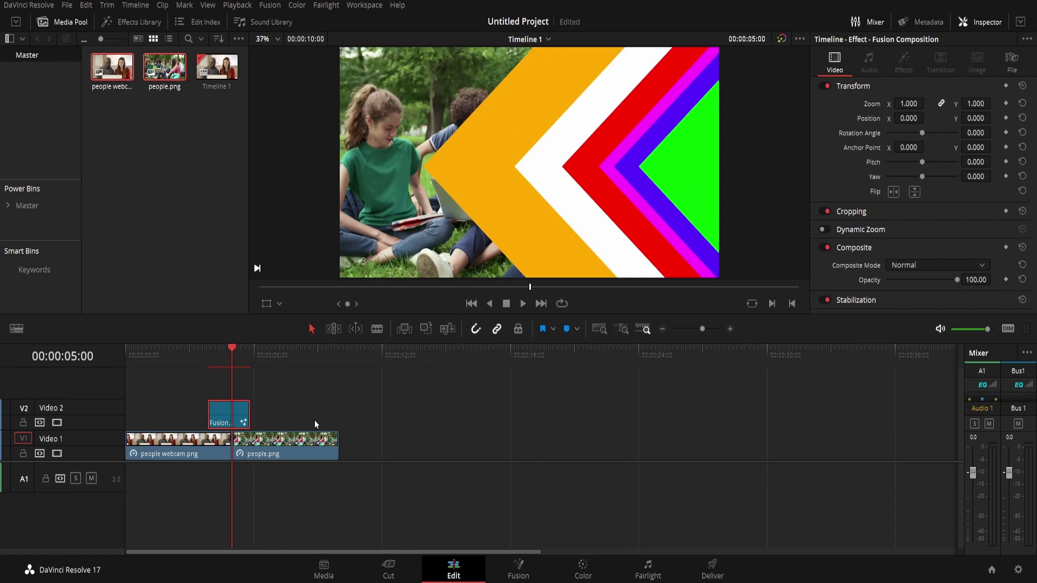
key(Right)
key(Right)
key(Right)
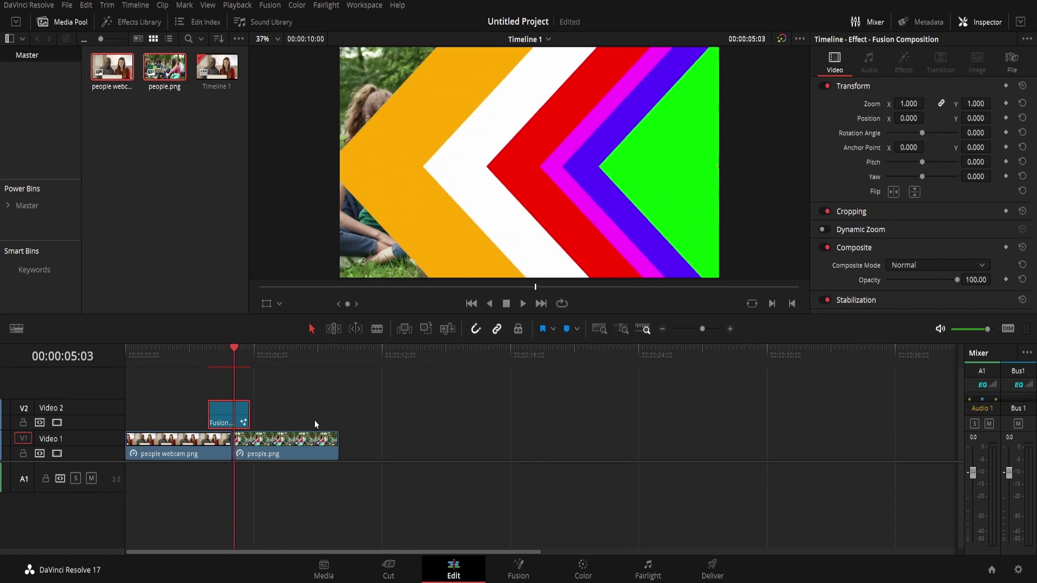
key(Right)
key(Right)
key(Right)
key(Right)
key(Right)
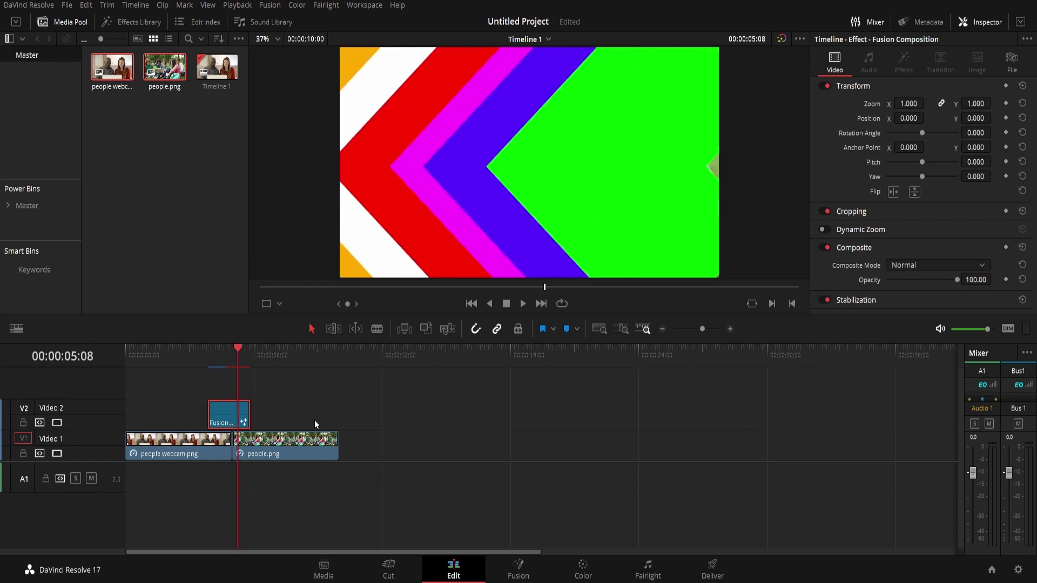
key(Right)
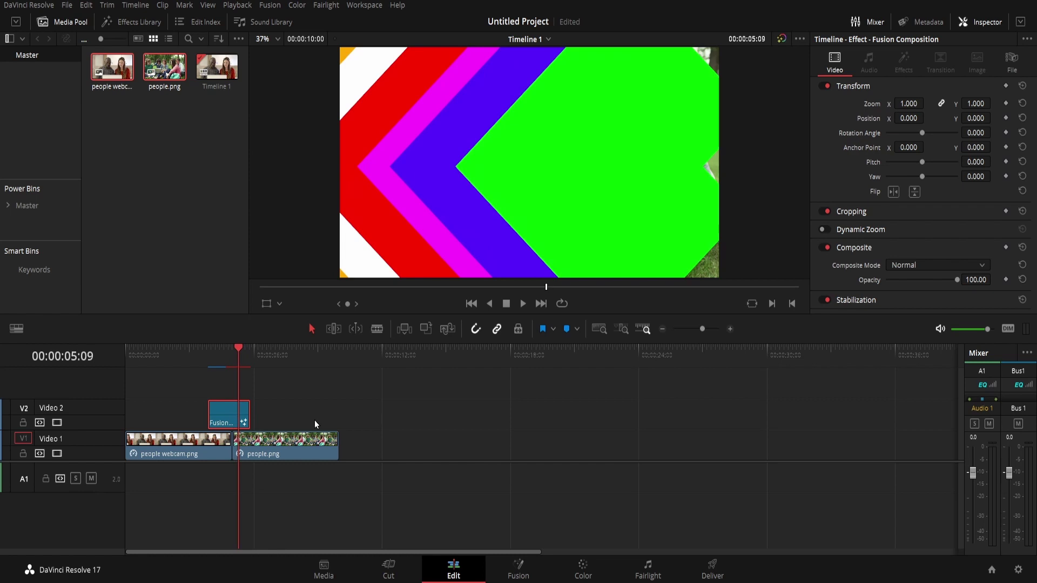
key(Right)
key(Right)
key(Right)
key(Right)
key(Right)
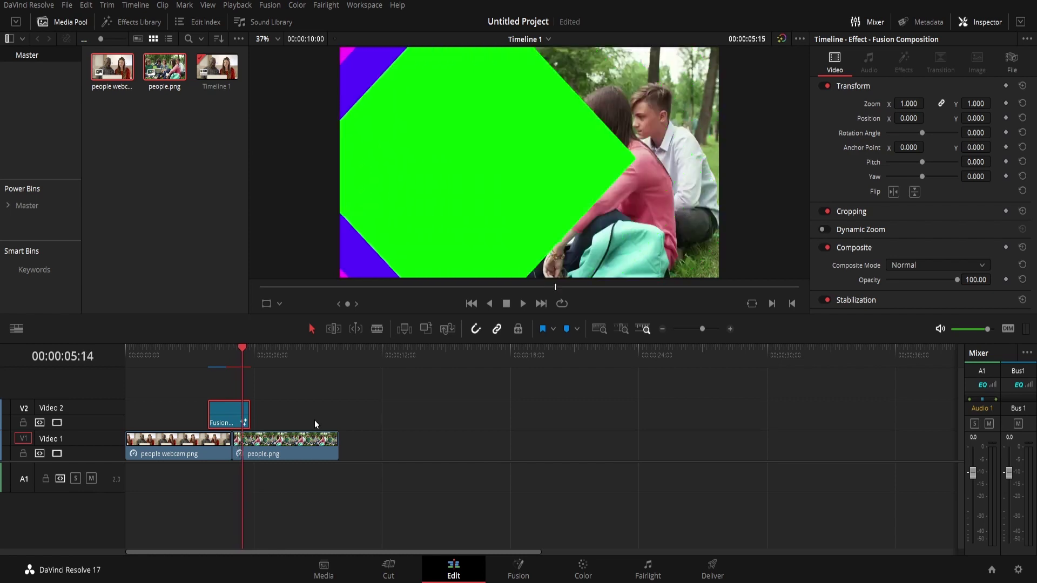
key(Right)
key(Right)
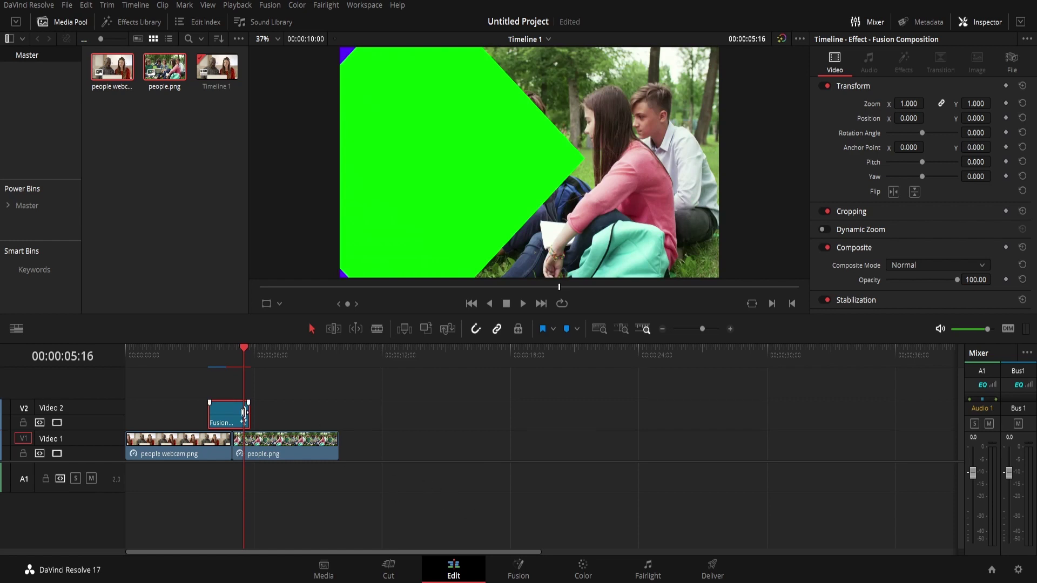
key(Left)
key(Left)
key(Left)
key(Left)
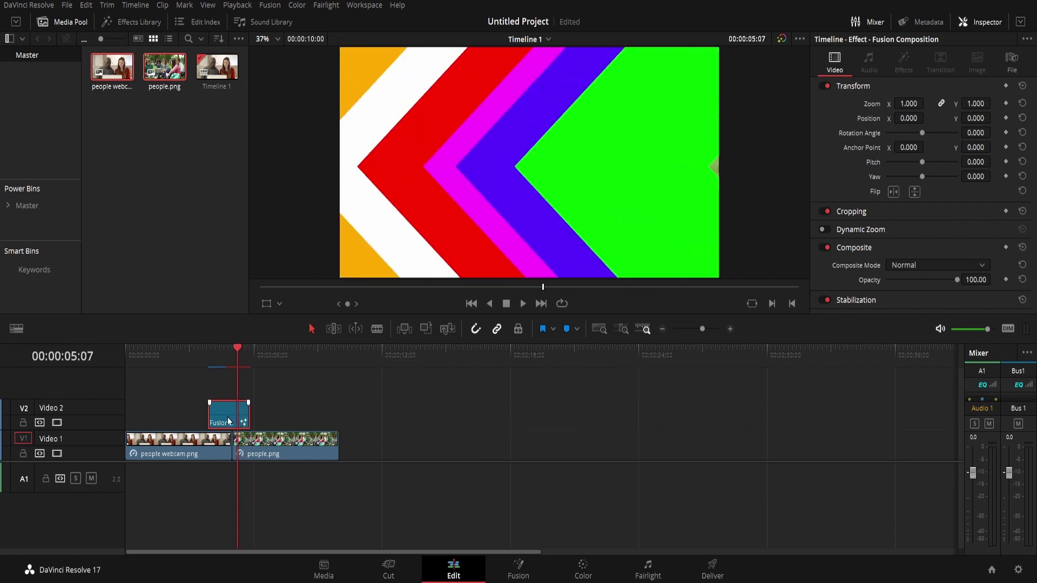
key(Left)
key(Left)
key(Right)
key(Right)
key(Right)
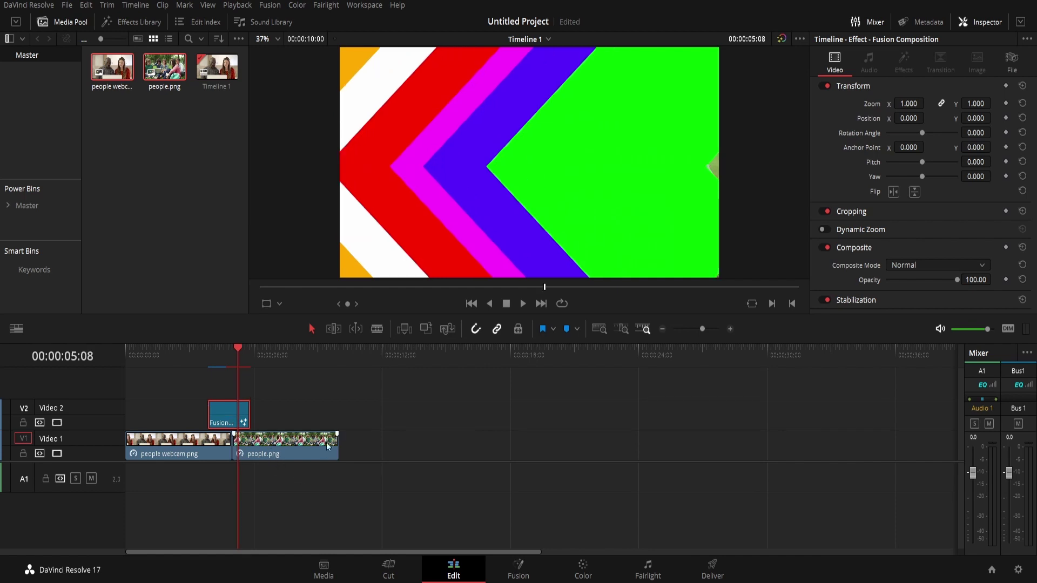
Step: Open the transition in Fusion with Group1_5_1 collapsed, at frame 41
click(517, 567)
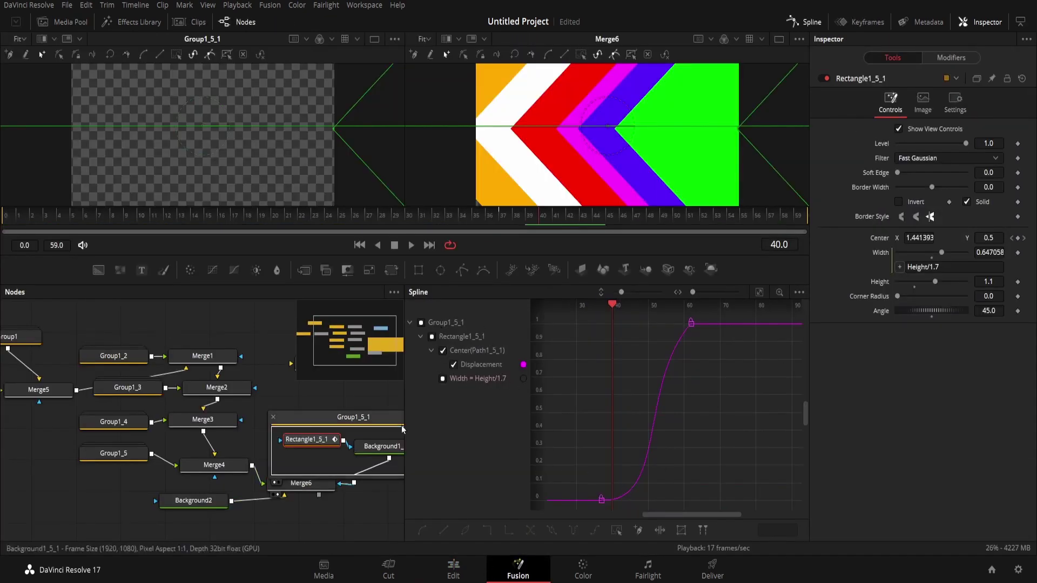
click(274, 417)
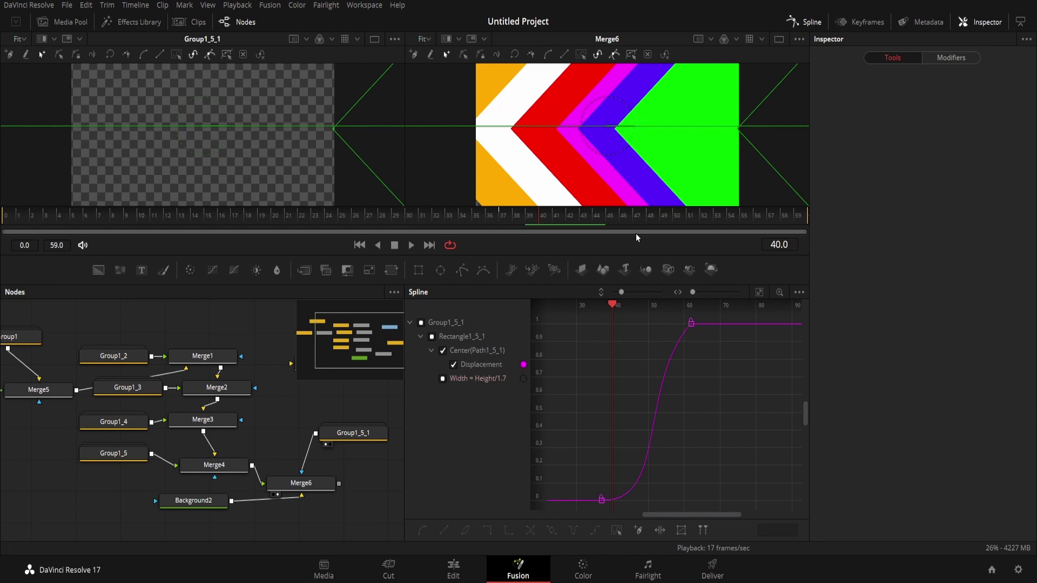
key(Right)
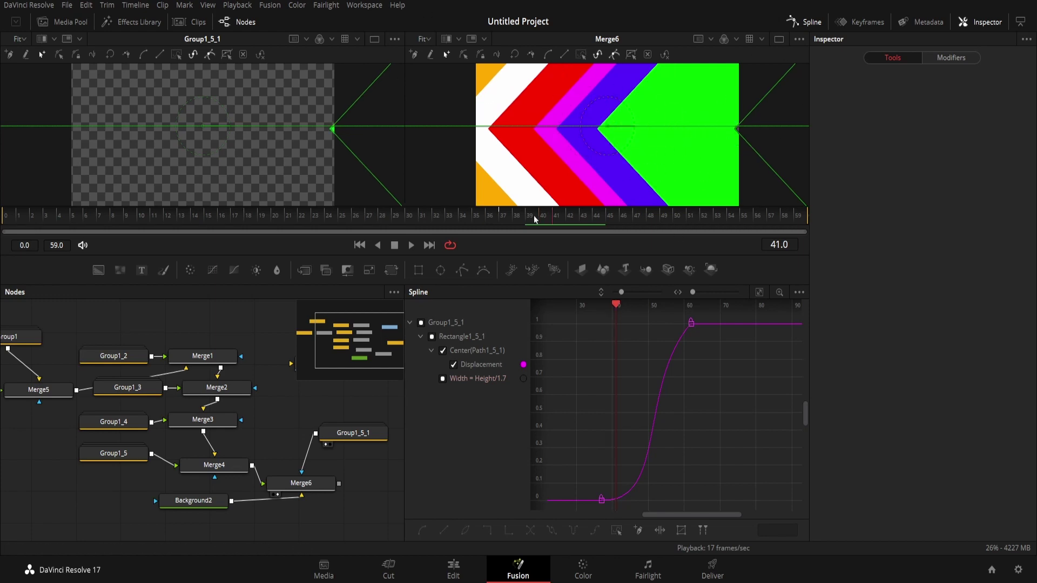
Step: Remove Path1_5_1 from Rectangle1_5_1's Center, fixing it at 1.432253, 0.5
click(347, 440)
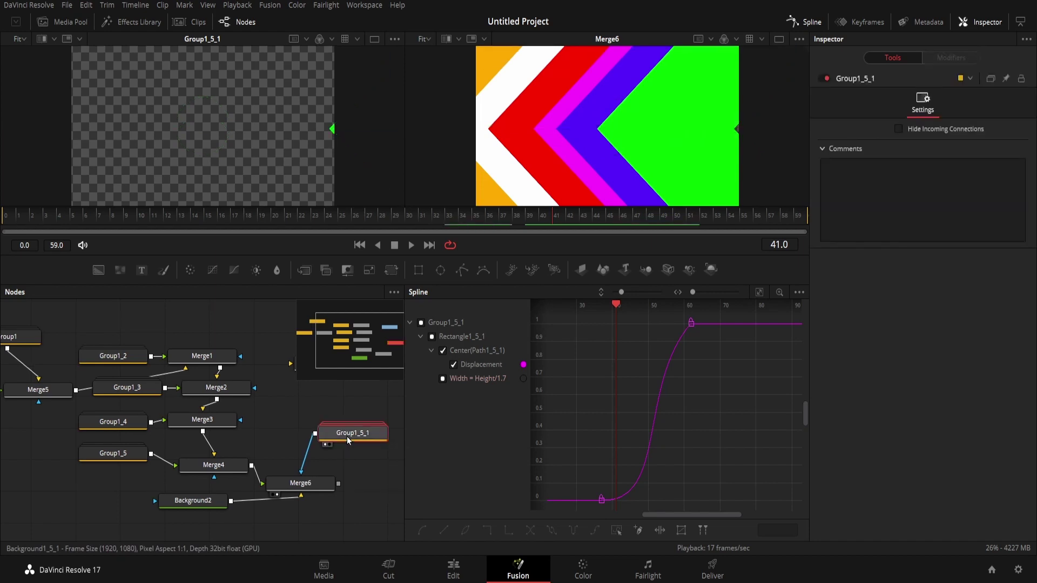
double_click(348, 440)
click(311, 439)
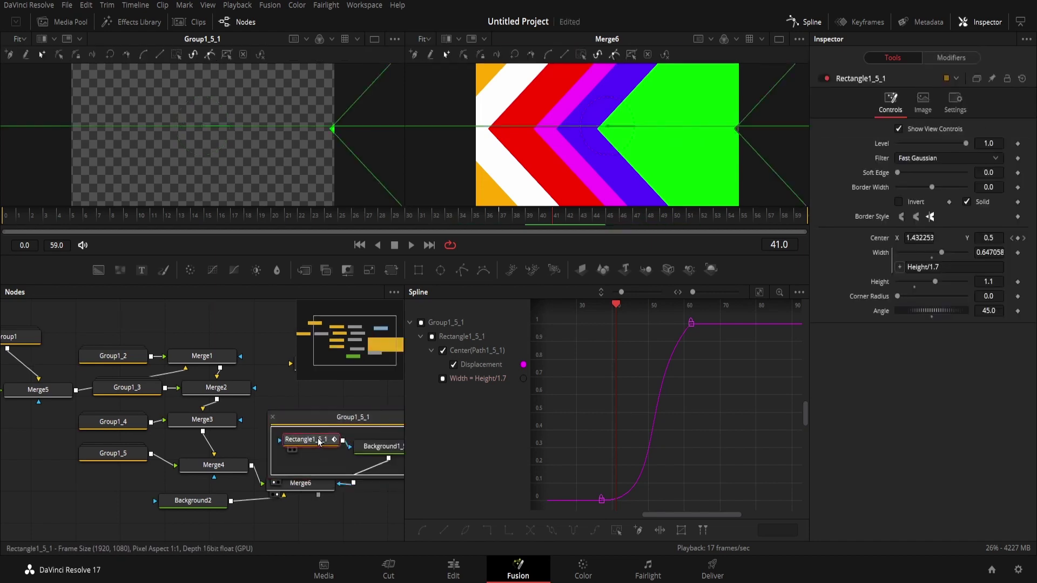
click(909, 239)
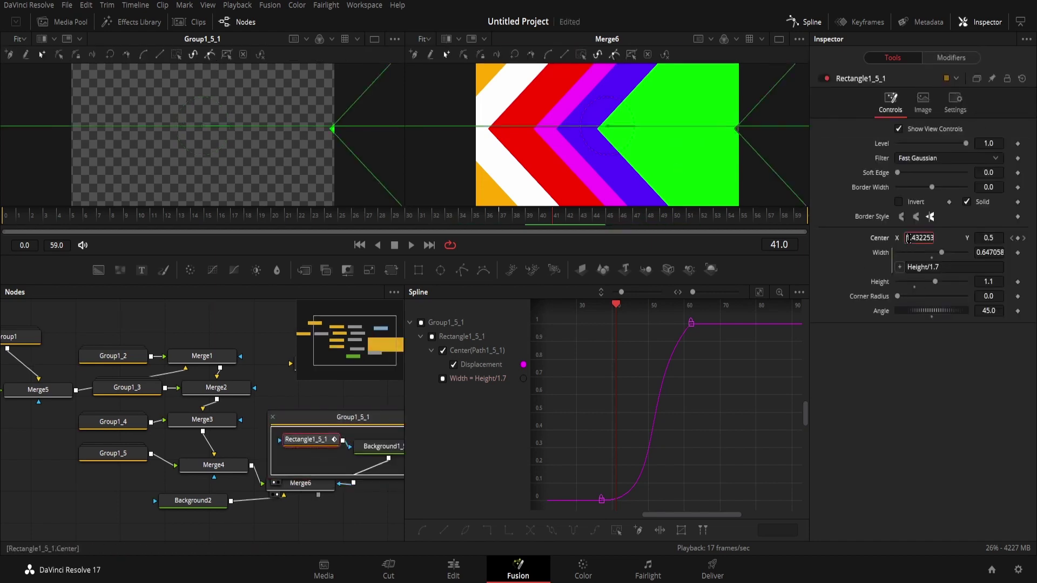
right_click(910, 243)
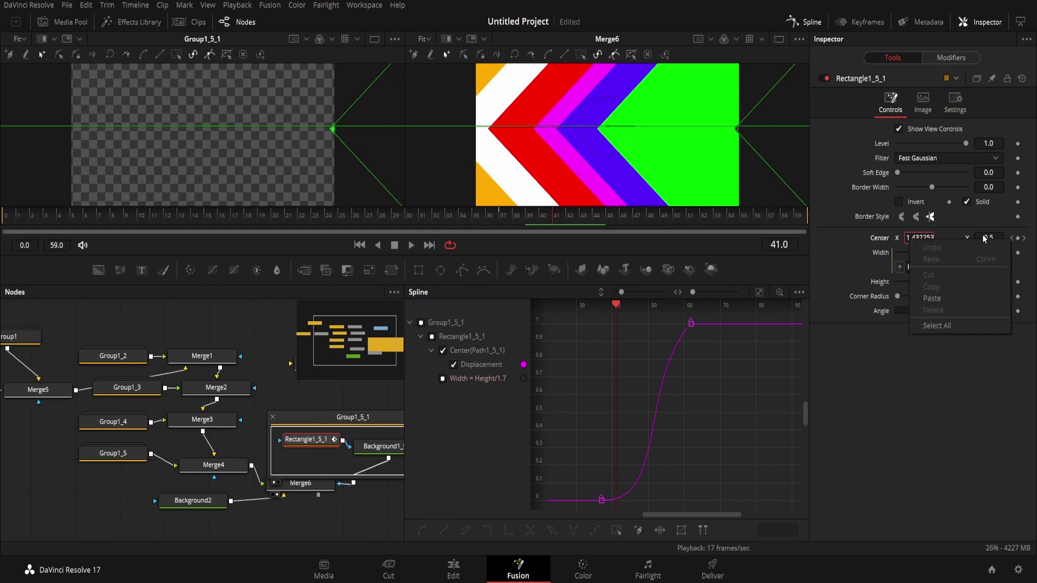
right_click(983, 236)
right_click(884, 243)
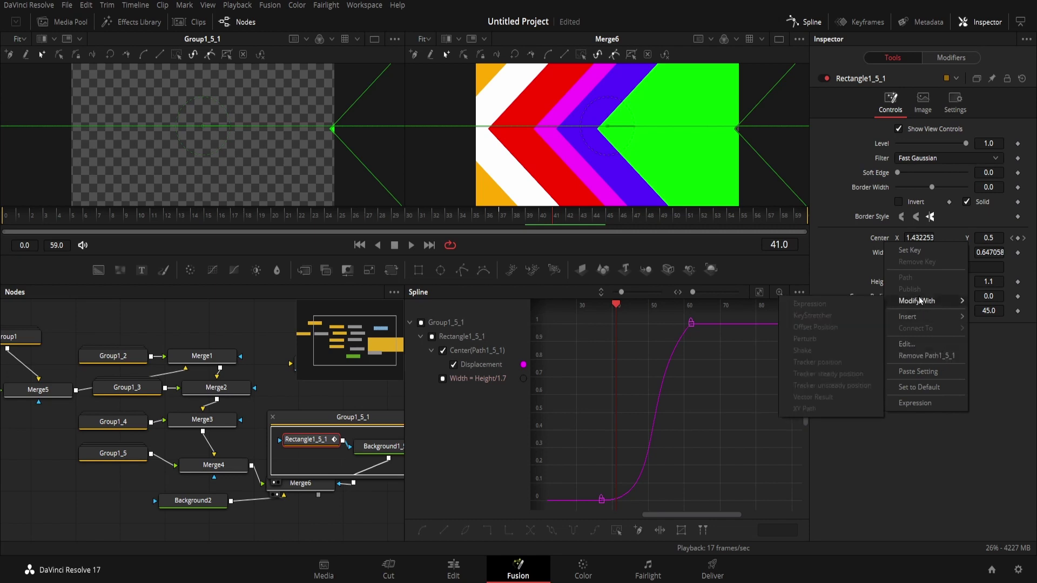
click(925, 357)
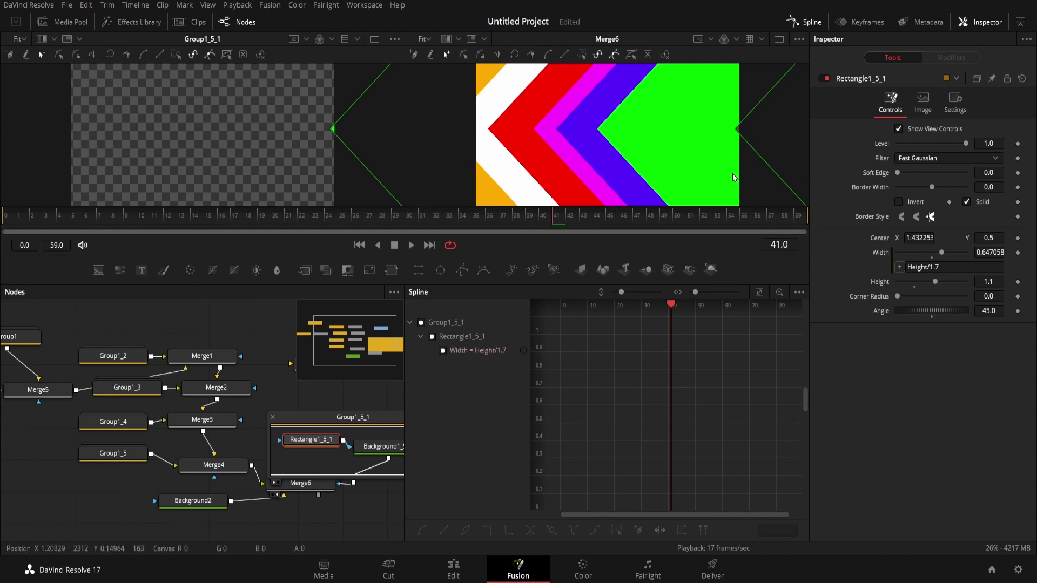
Step: Keyframe Rectangle1_5_1's Center and slide Center X to 0.898253 at frame 42
click(1019, 239)
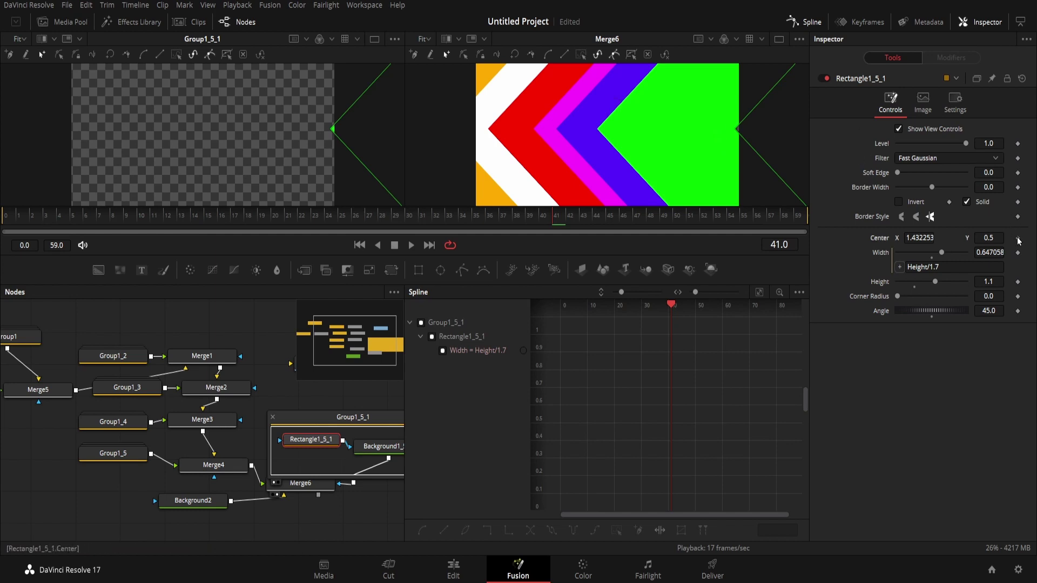
key(Right)
key(Right)
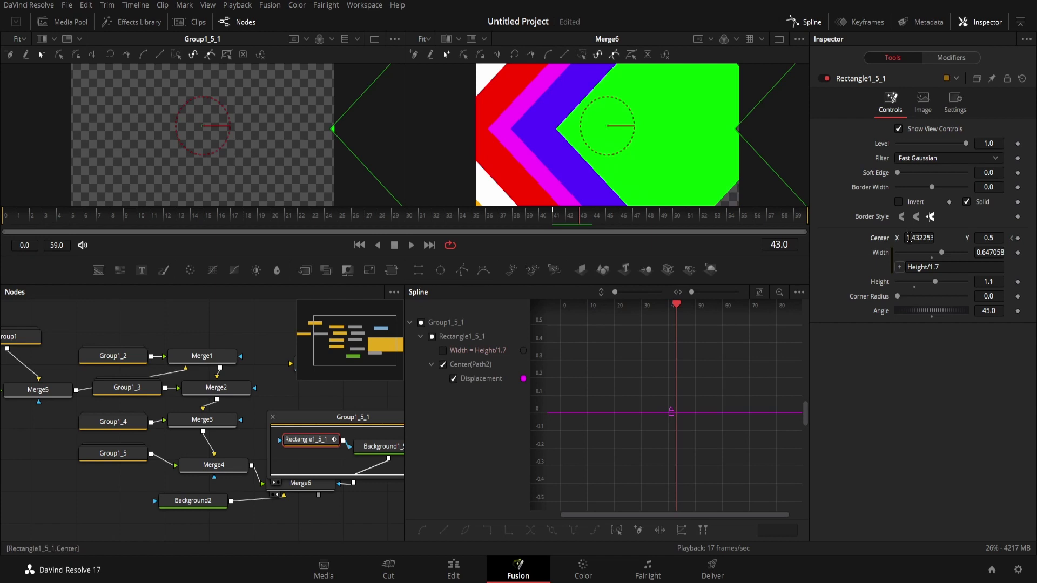
drag(918, 238, 913, 237)
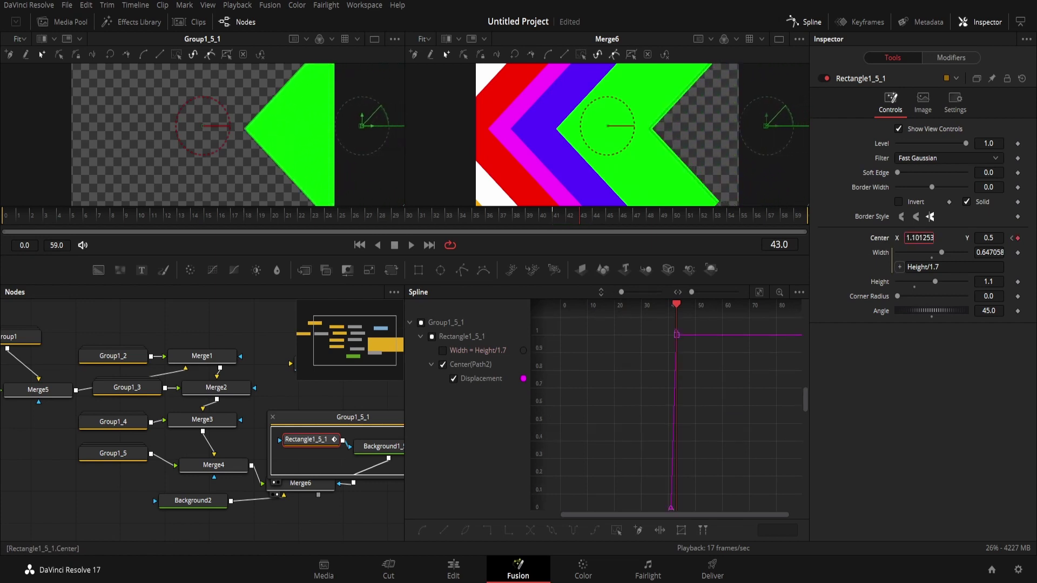
drag(913, 238, 910, 238)
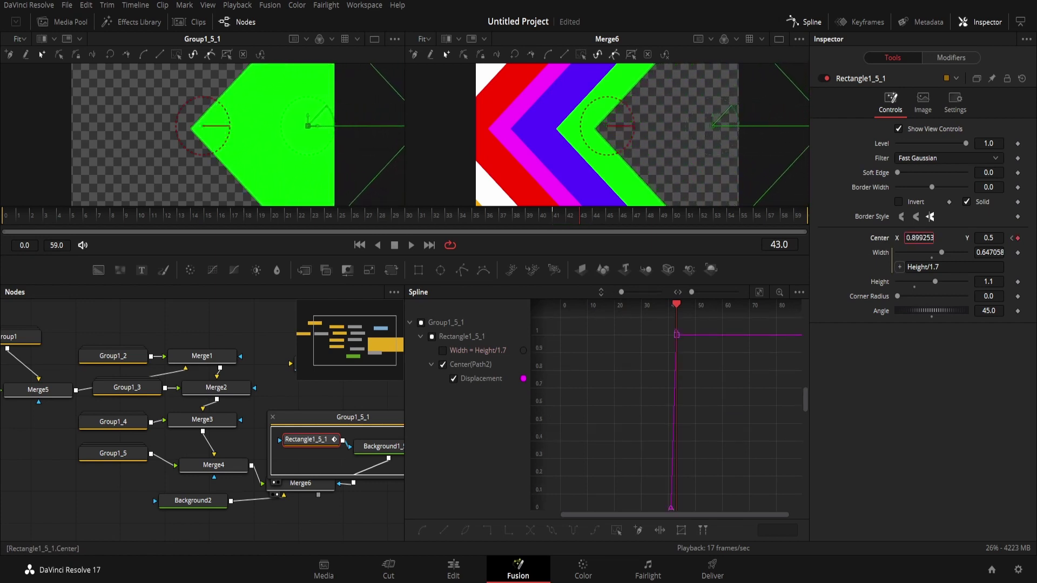
Step: Keyframe the green rectangle further left at frames 51 and 56
key(space)
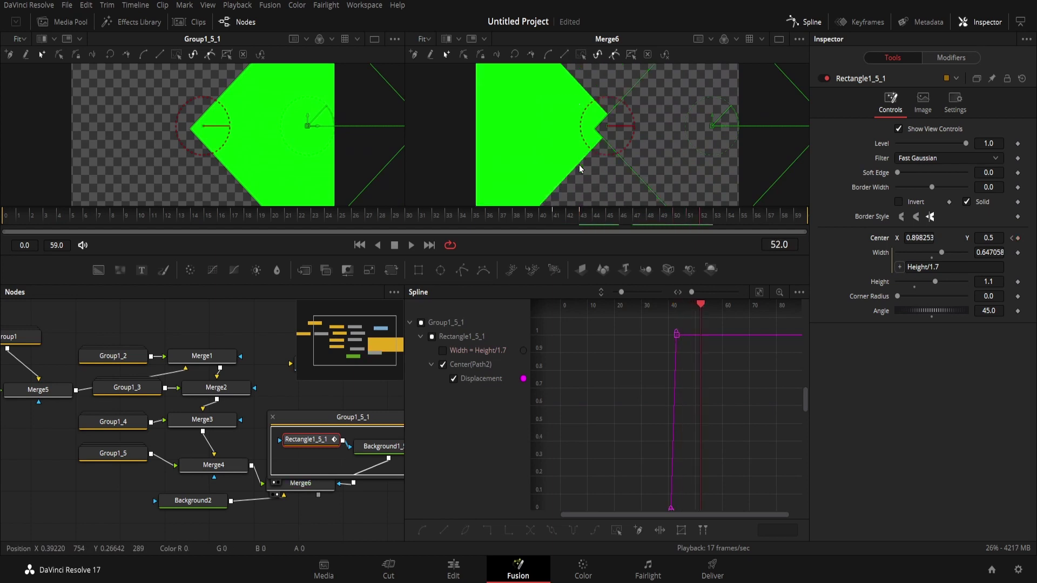
key(Left)
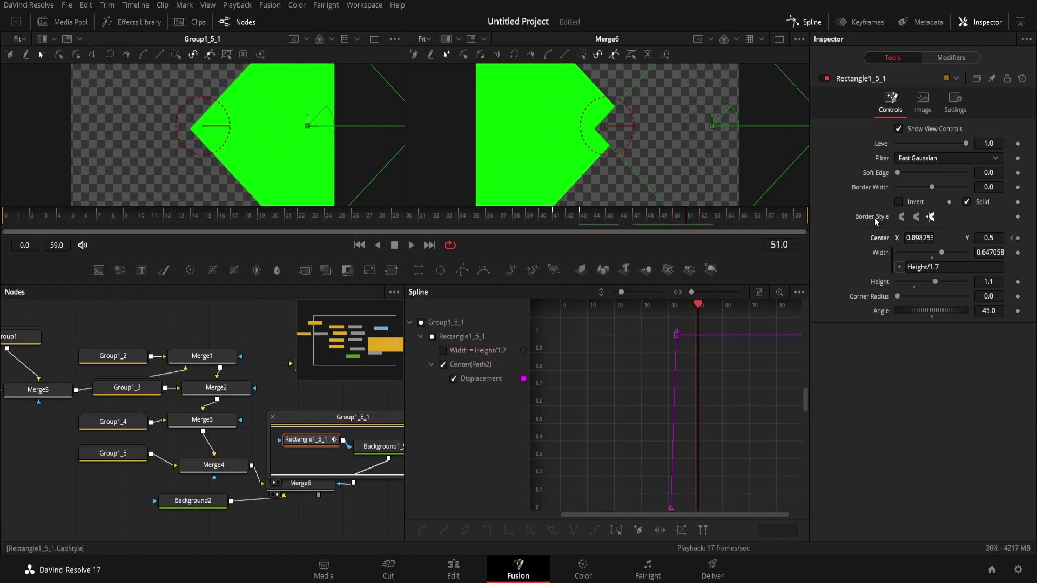
drag(913, 232, 876, 238)
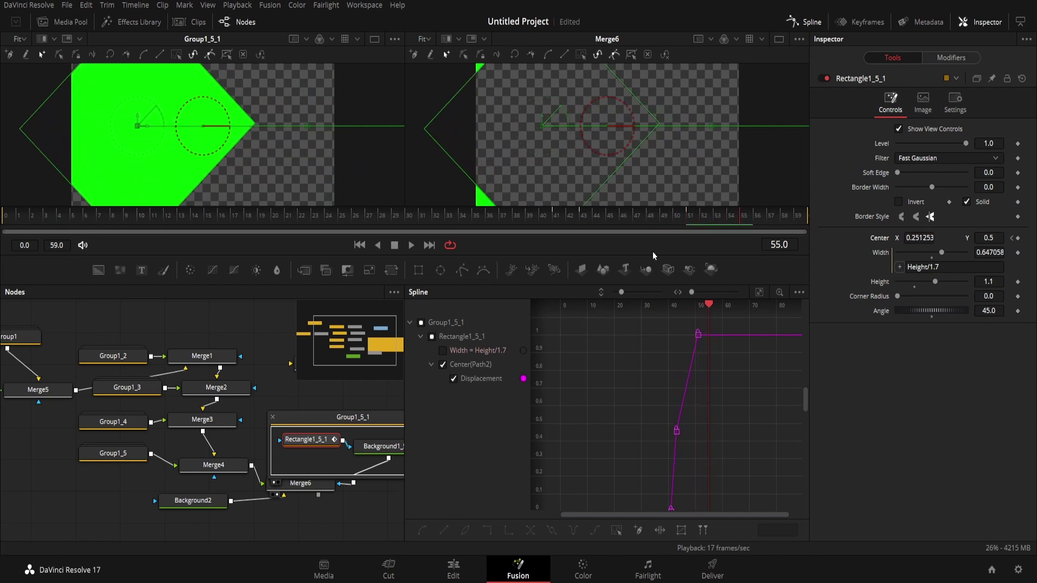
drag(922, 238, 641, 257)
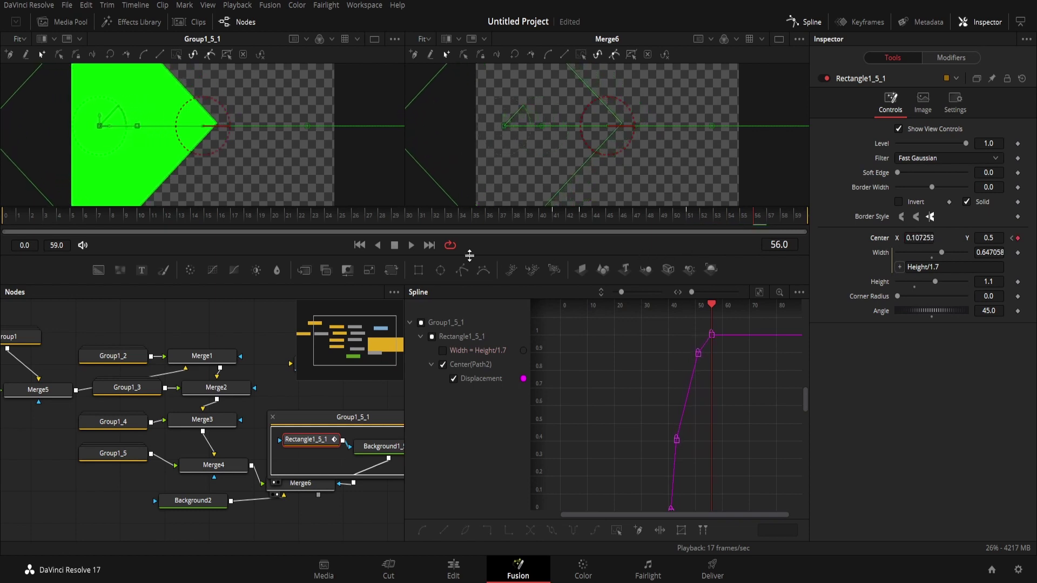
Step: Play the animation from frame 0, then smooth all the Center keyframes
click(359, 245)
click(411, 246)
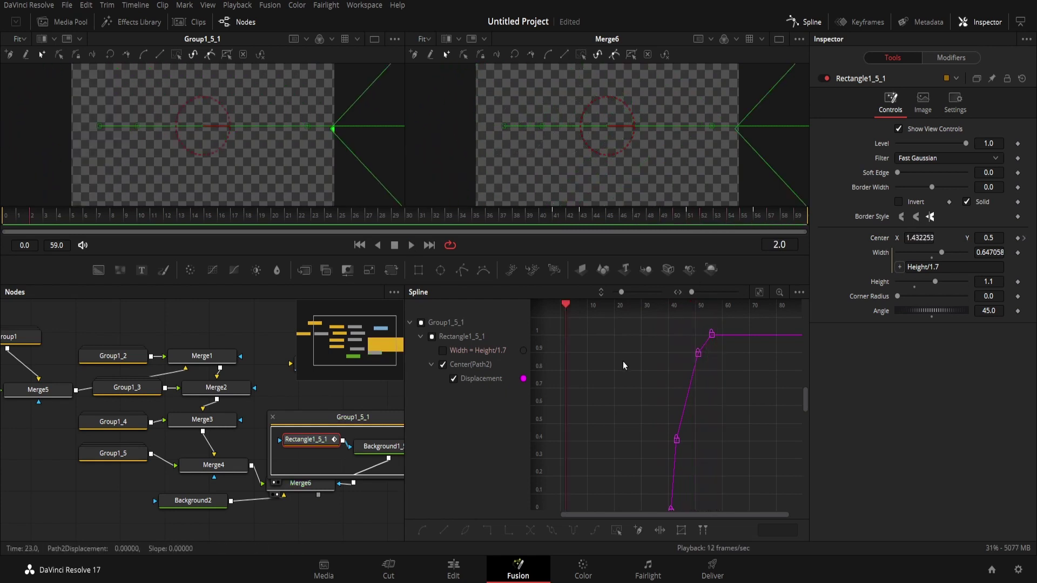
key(ctrl+a)
key(shift+s)
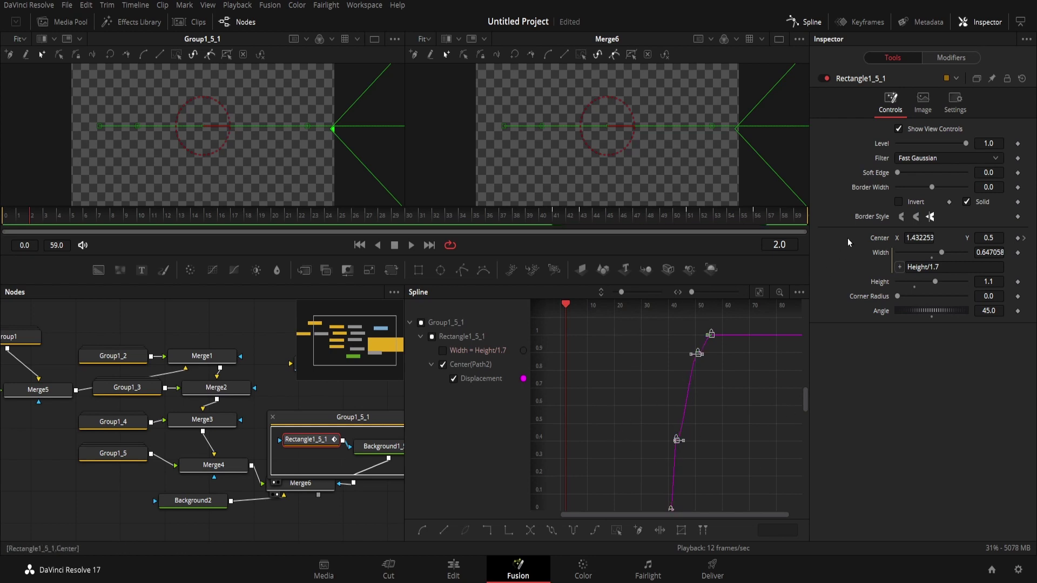
Step: Hide the spline graph and briefly preview the result on the Edit timeline
click(815, 25)
click(454, 568)
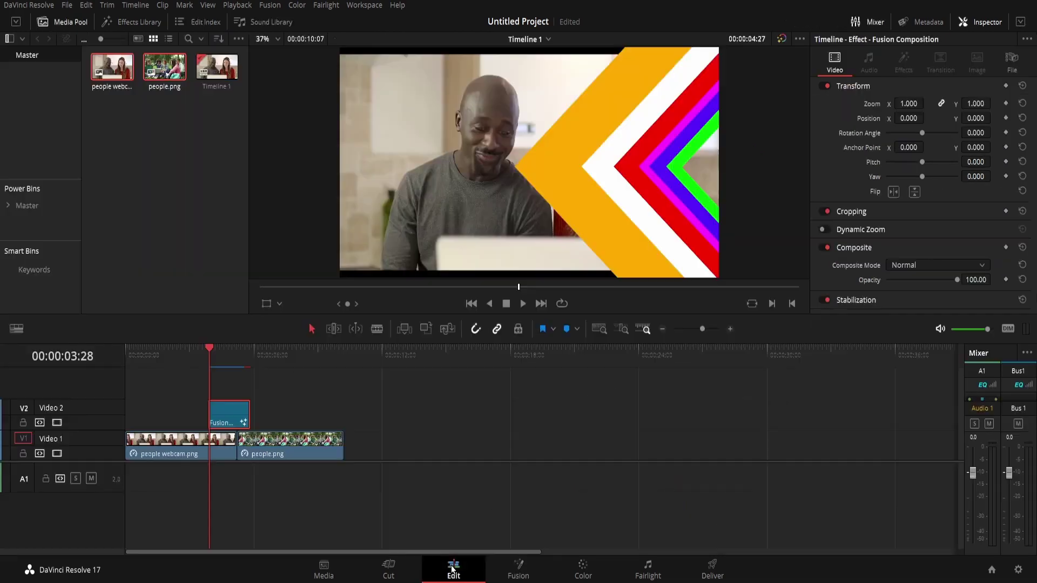
click(519, 568)
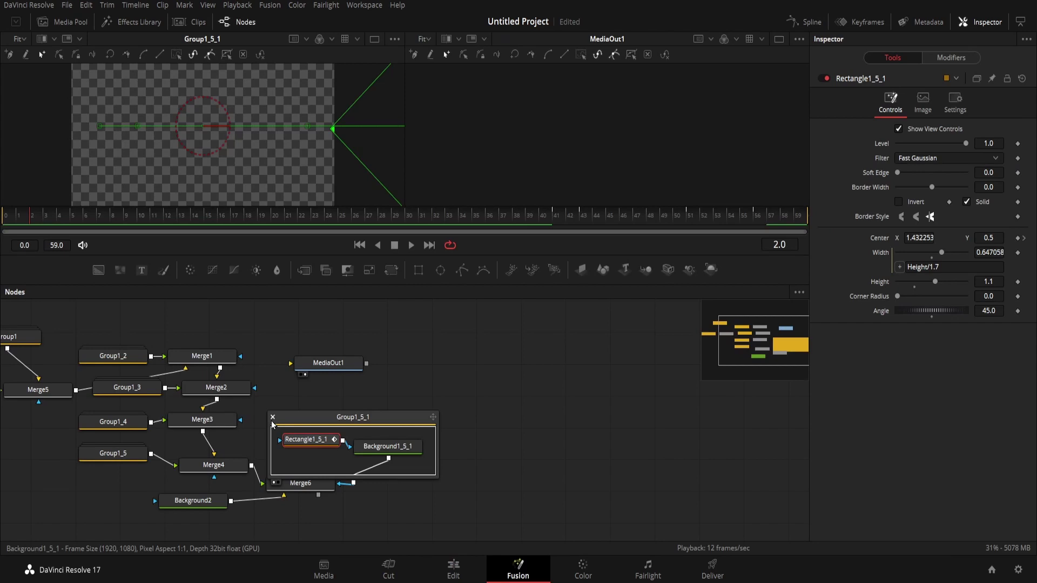
Step: Collapse Group1_5_1, wire Merge6's output into MediaOut1, and return to the Edit page
click(273, 421)
mouse_move(337, 484)
mouse_down()
mouse_move(323, 360)
mouse_move(292, 495)
mouse_up()
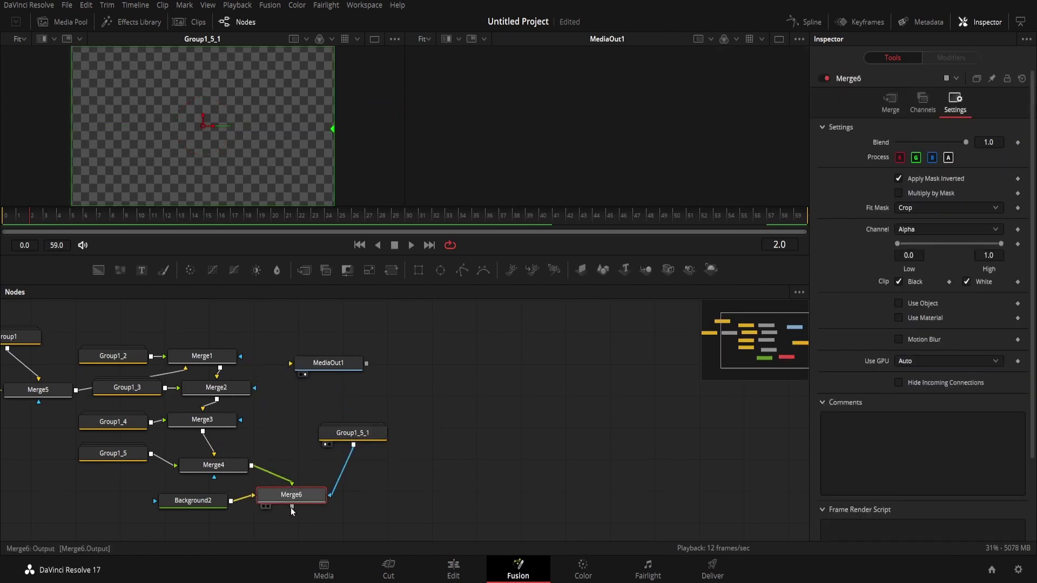
drag(292, 511, 328, 363)
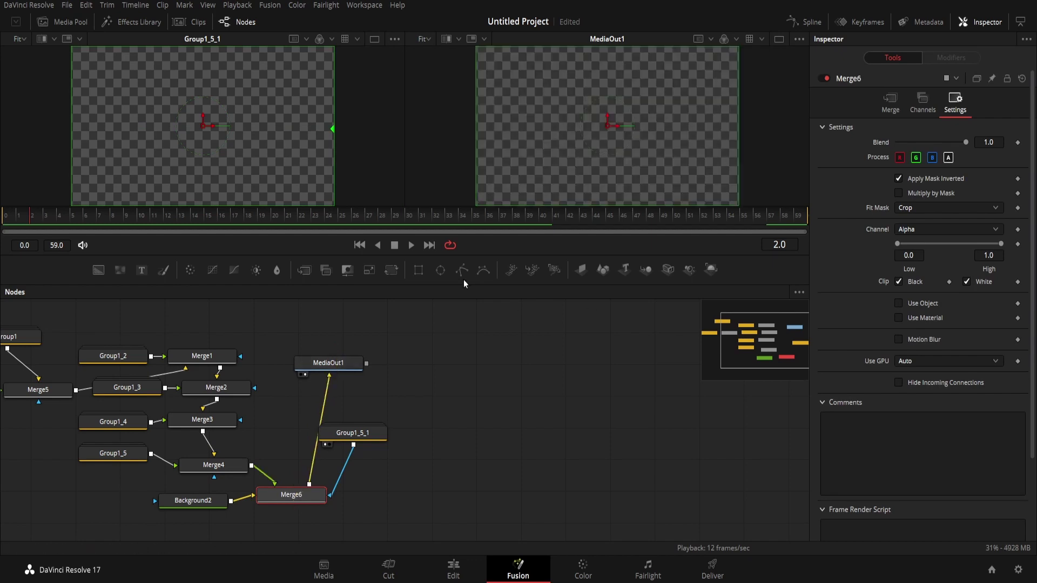
click(476, 563)
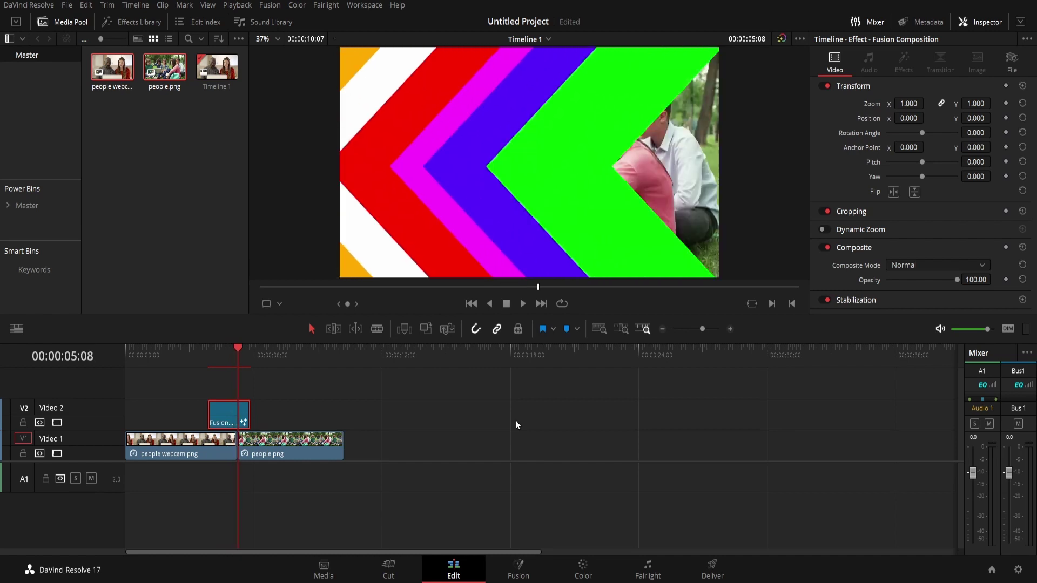
Step: Step frame by frame through the chevron wipe until the second clip is revealed
key(Left)
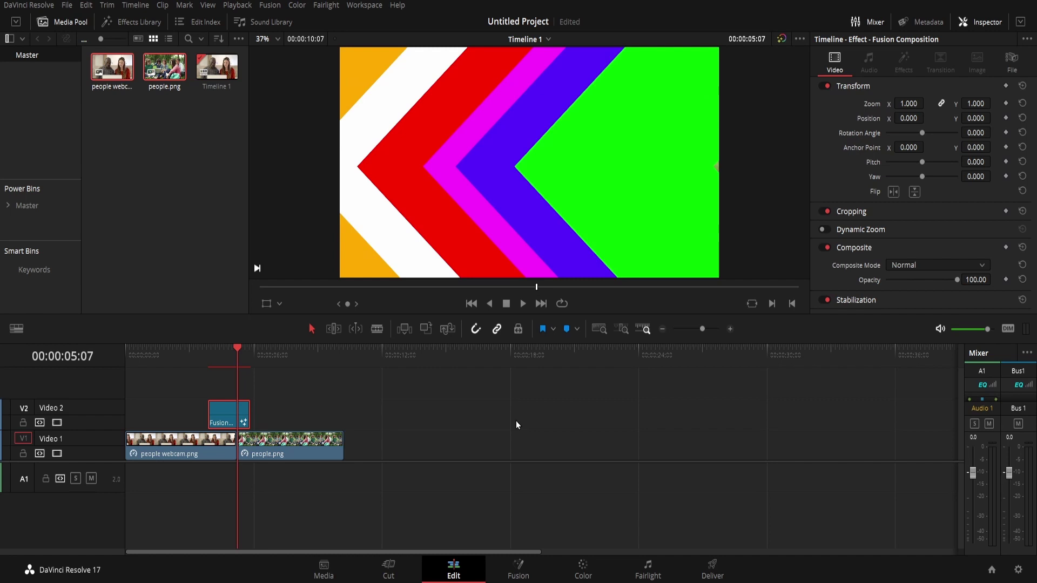
key(Right)
key(Right)
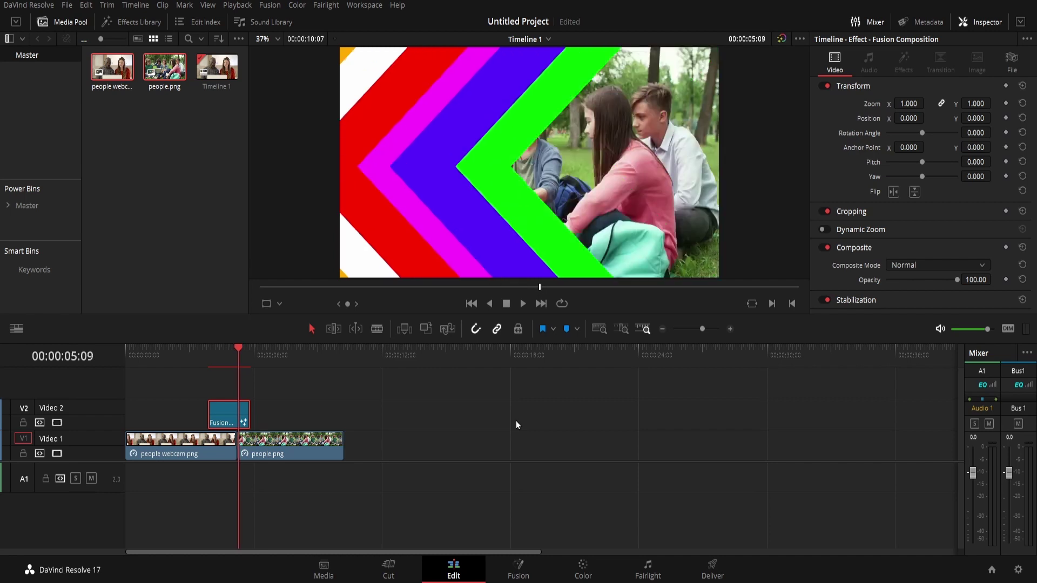
key(Right)
key(Right)
key(Right)
key(Right)
key(Right)
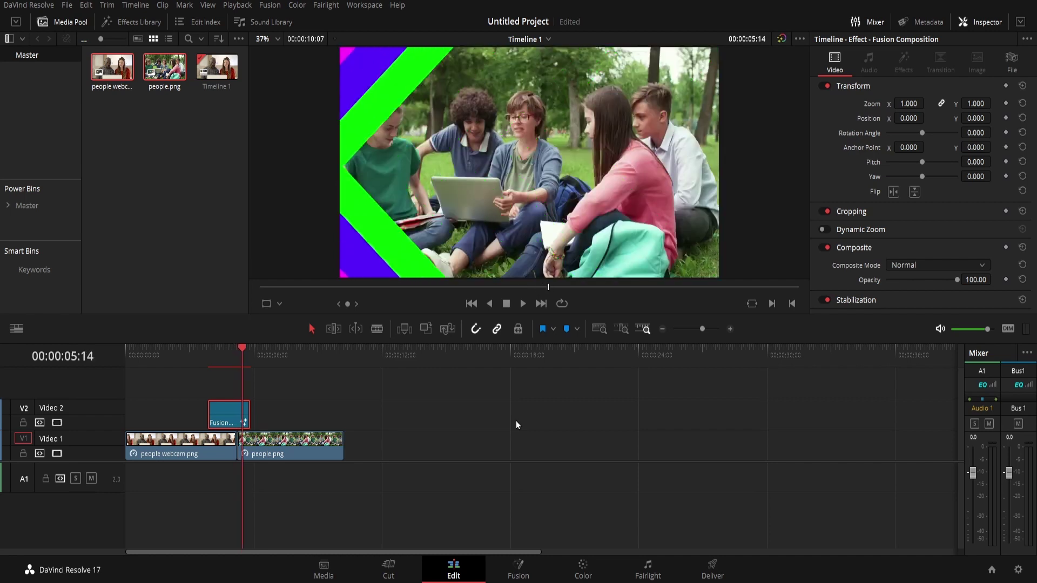
key(Right)
key(Right)
key(Right)
key(Right)
key(Right)
key(Right)
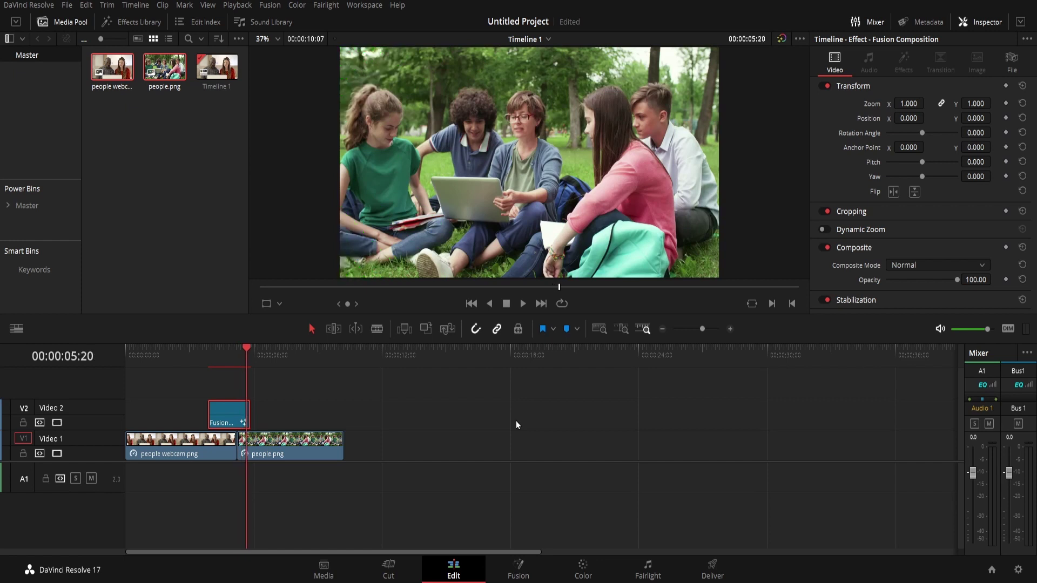
key(Right)
key(Right)
key(Right)
key(Right)
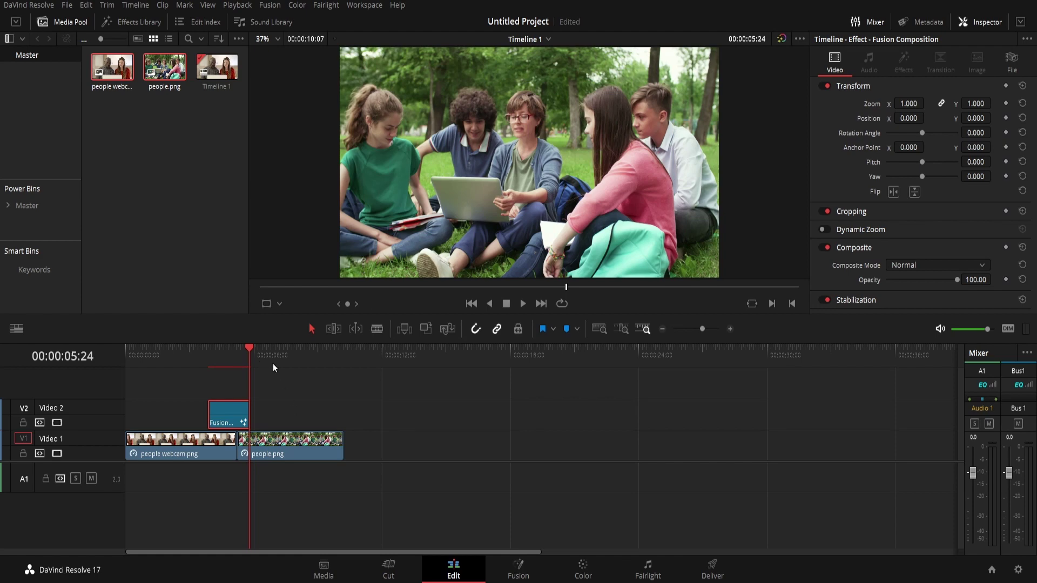
Step: Play the timeline from the beginning through the transition, then stop
drag(250, 347, 194, 349)
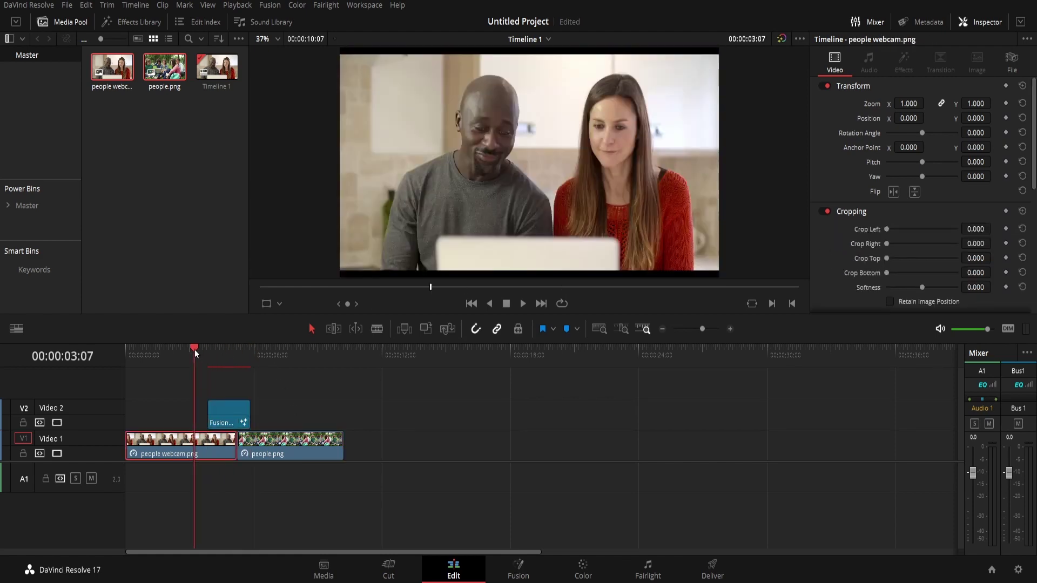
key(space)
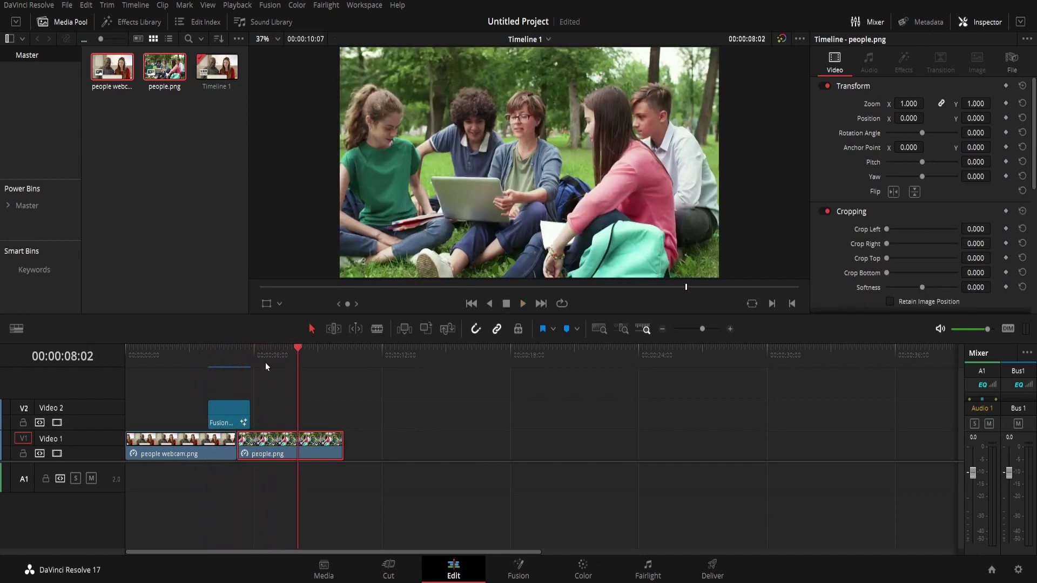
key(j)
key(j)
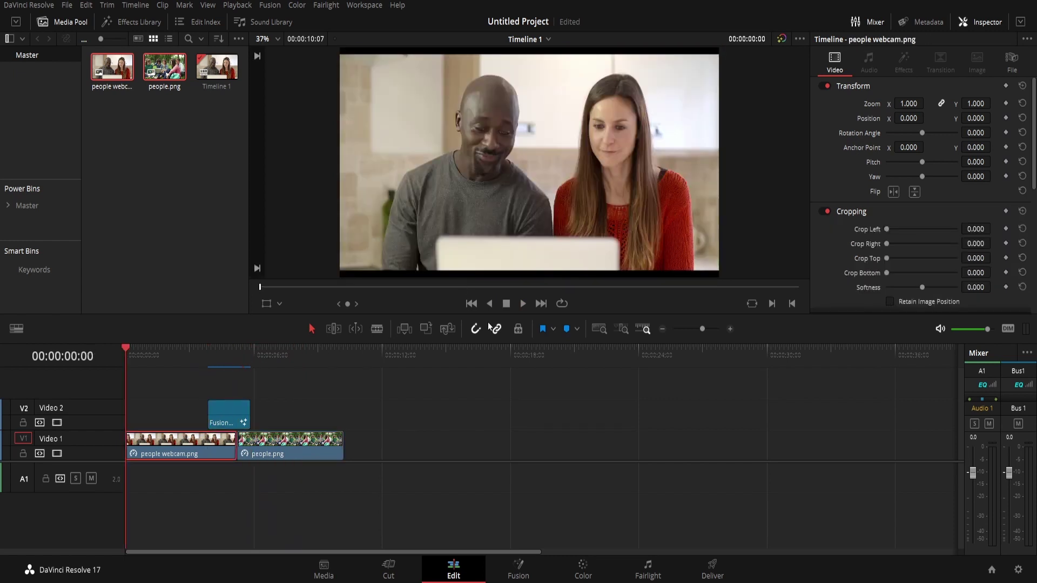
click(524, 310)
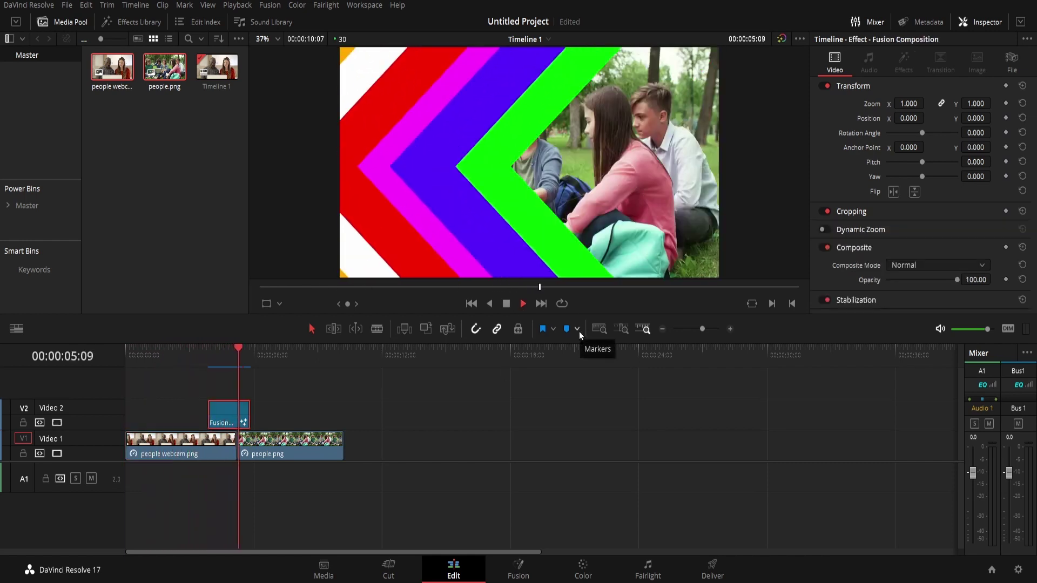
key(space)
Step: Step back and forth through the chevron wipe past its end, then open the Deliver page
key(Left)
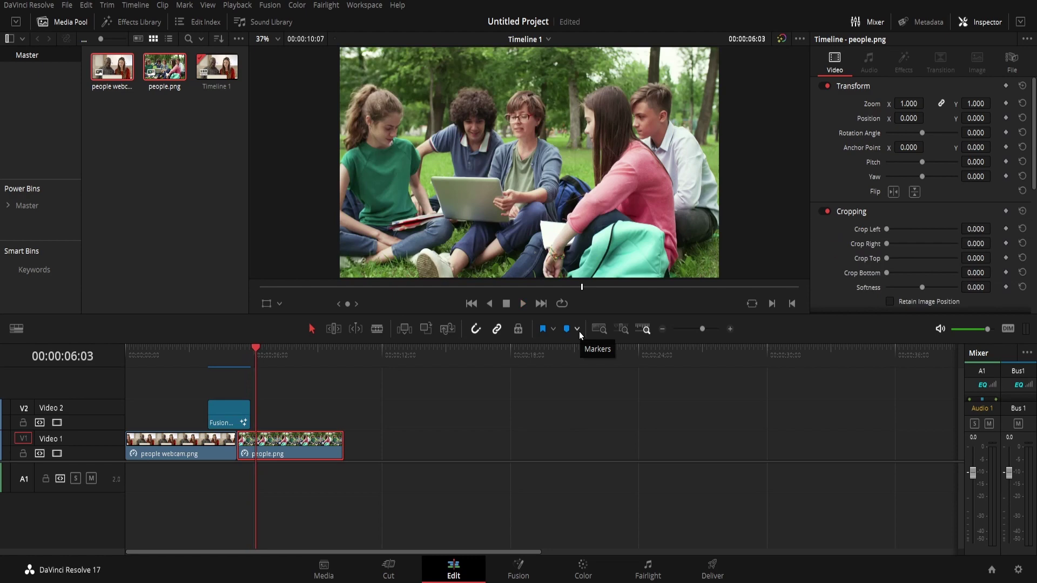
key(Left)
key(Left)
key(Left)
key(Left)
key(Left)
key(Left)
key(Left)
key(Left)
key(Left)
key(Left)
key(Left)
key(Left)
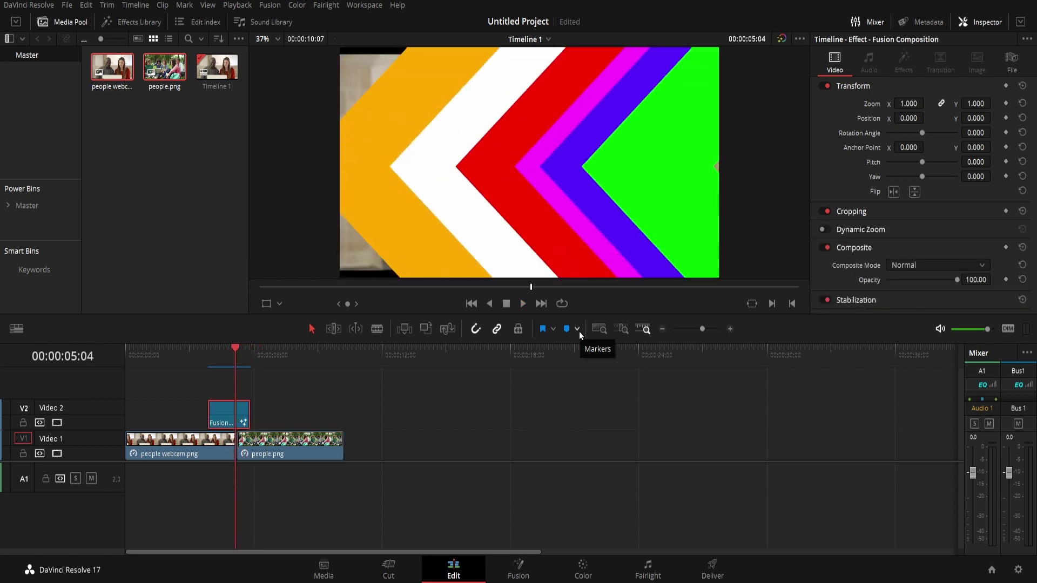
key(Left)
key(Left)
key(Left)
key(Left)
key(Right)
key(Right)
key(Right)
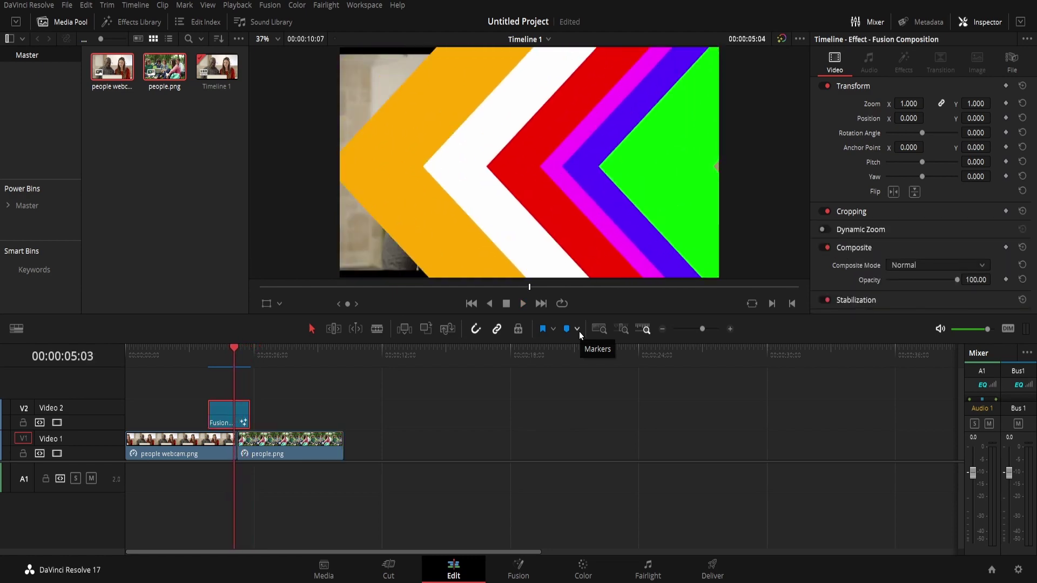
key(Right)
key(Right)
key(Right)
key(Right)
key(Right)
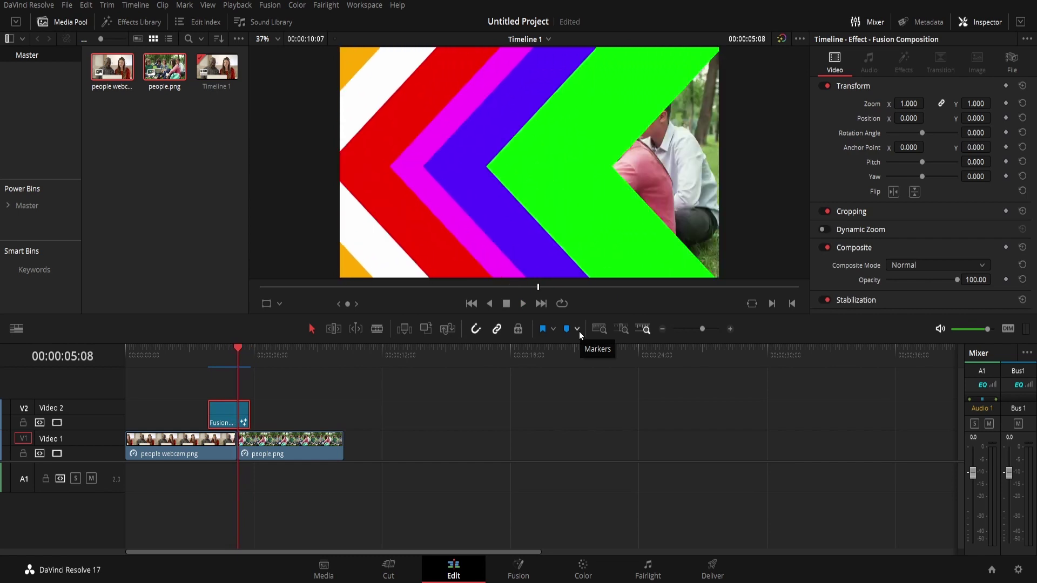
key(Right)
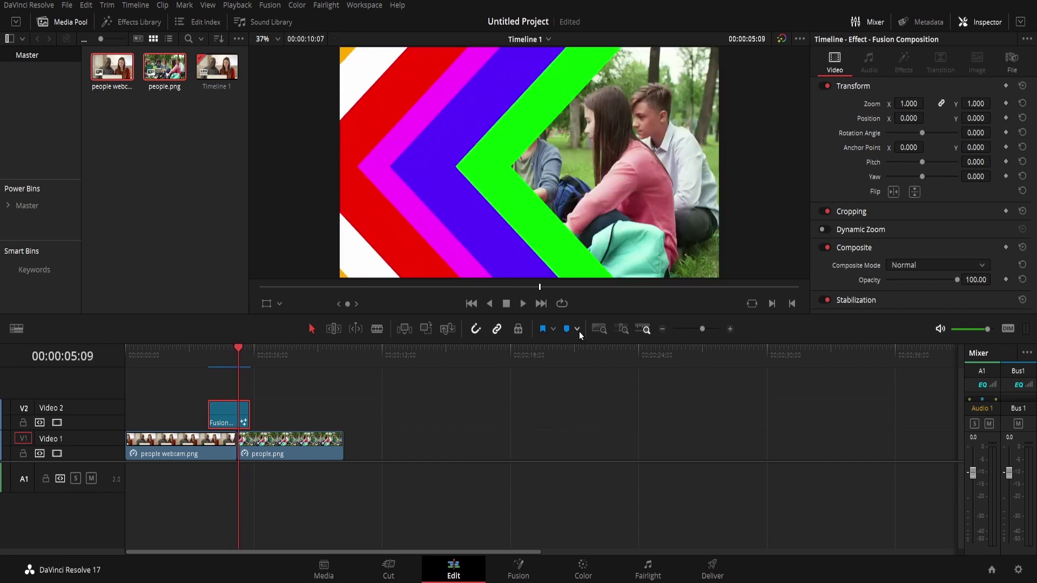
key(Left)
key(Left)
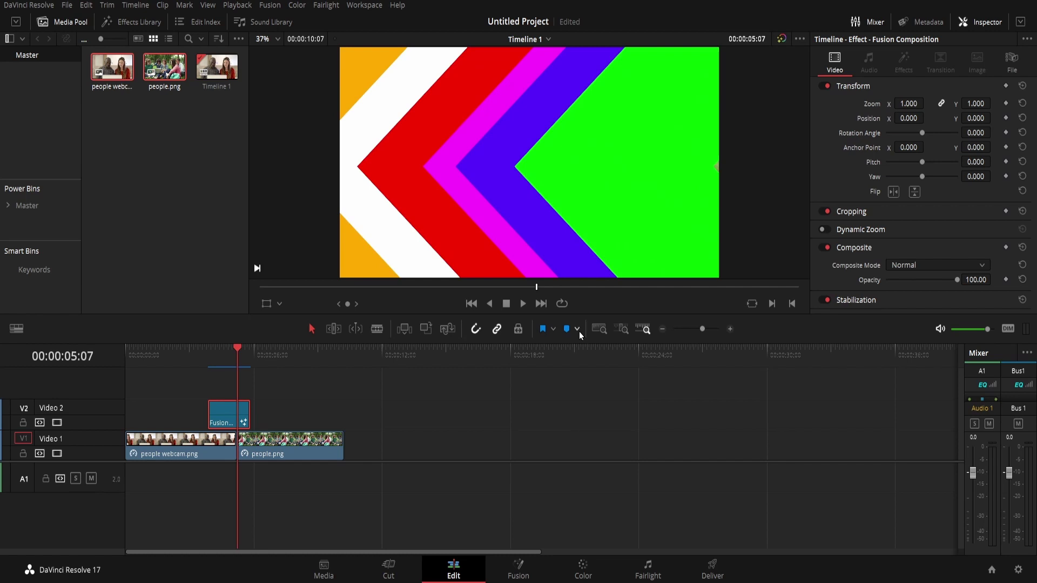
key(Right)
key(Right)
key(Right)
key(Right)
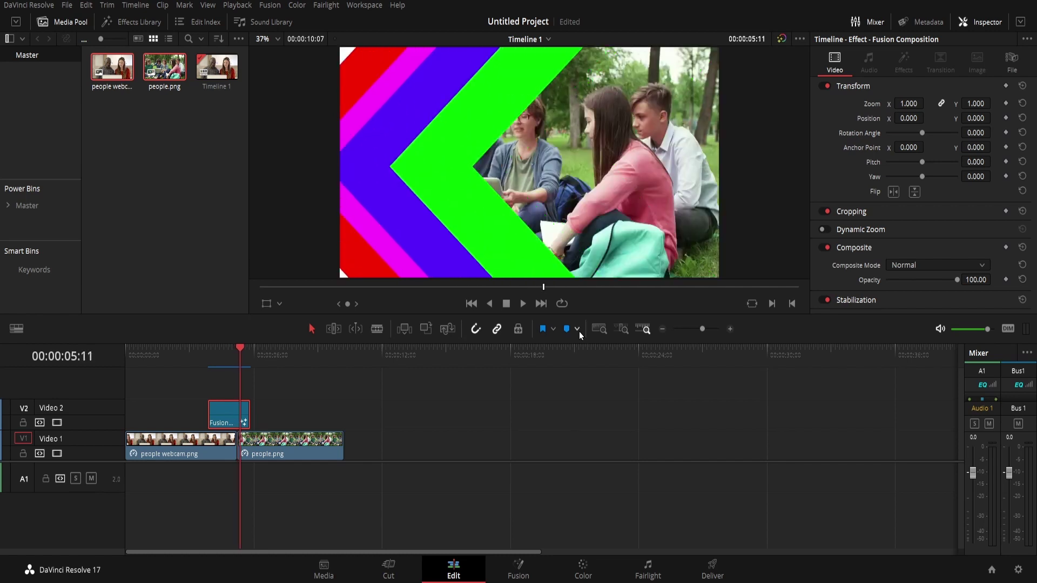
key(Right)
key(Right)
key(Right)
key(Right)
key(Right)
key(Right)
key(Right)
key(Right)
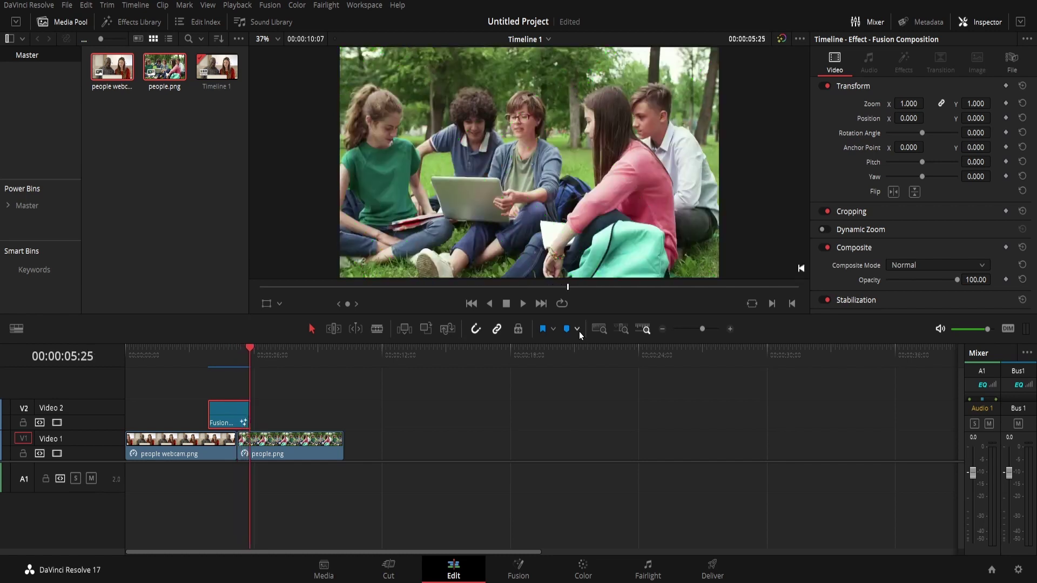
key(Right)
key(Right)
key(Right)
click(721, 579)
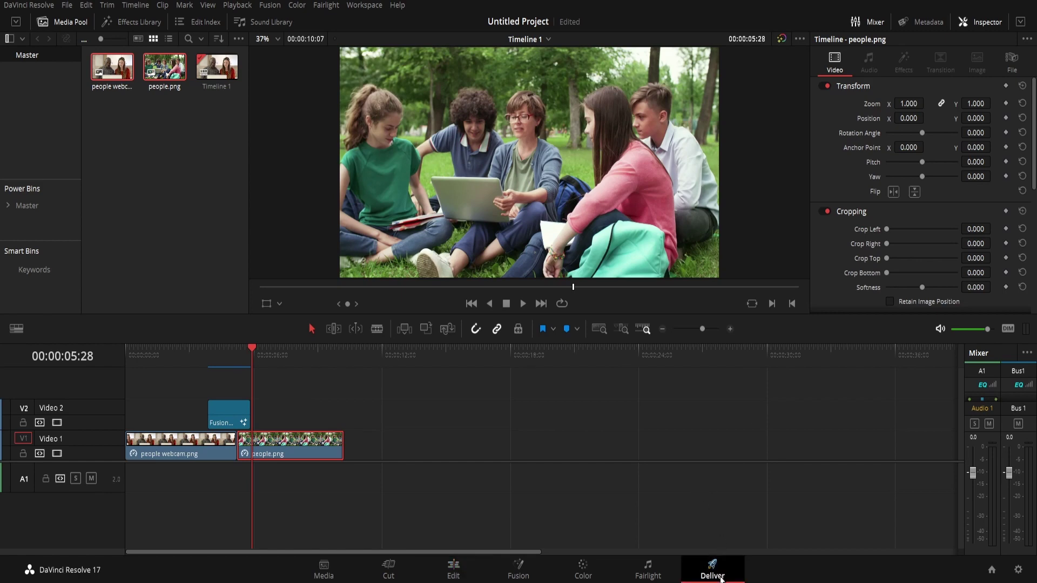